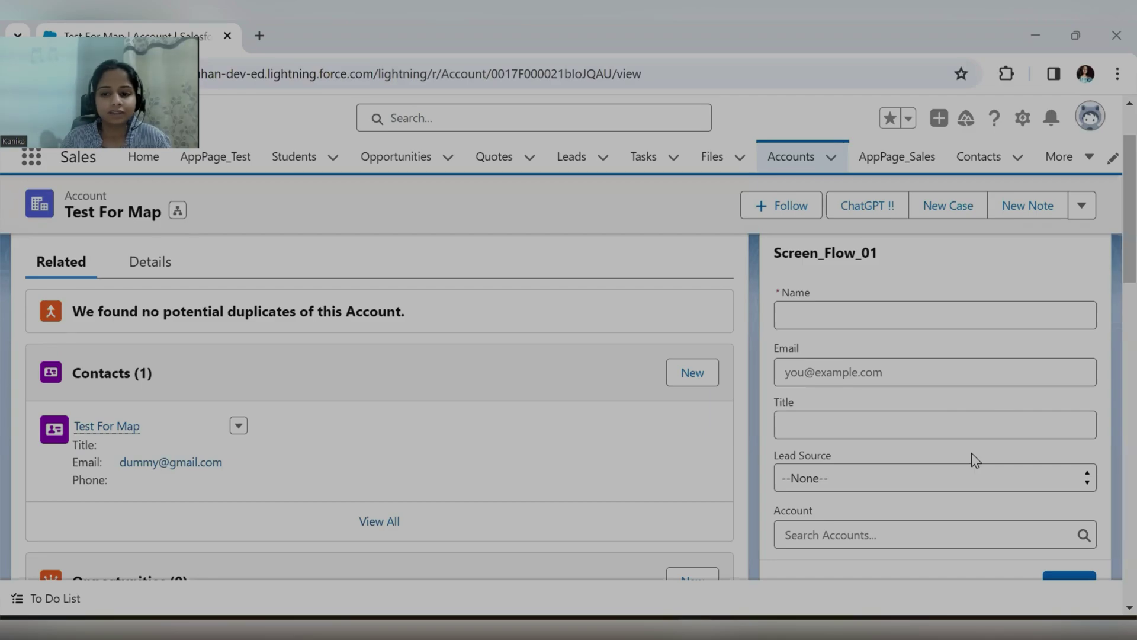
Step: Inspect the Lead Source options and the recent Account lookup entries, leaving both unchanged
scroll(936, 419, down, 2)
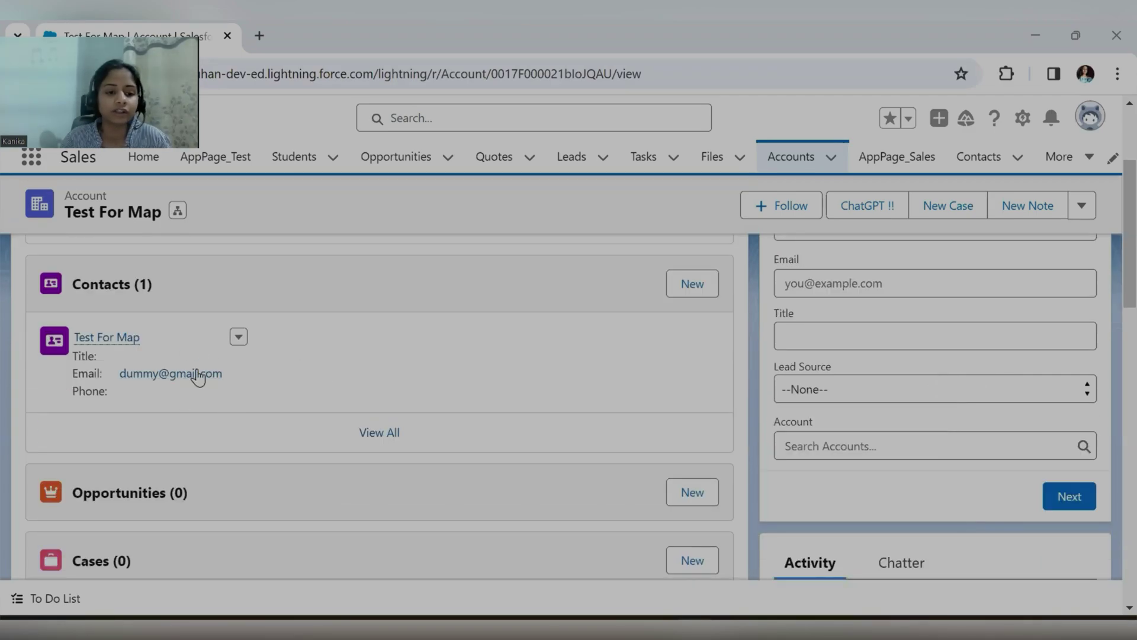
scroll(827, 417, up, 2)
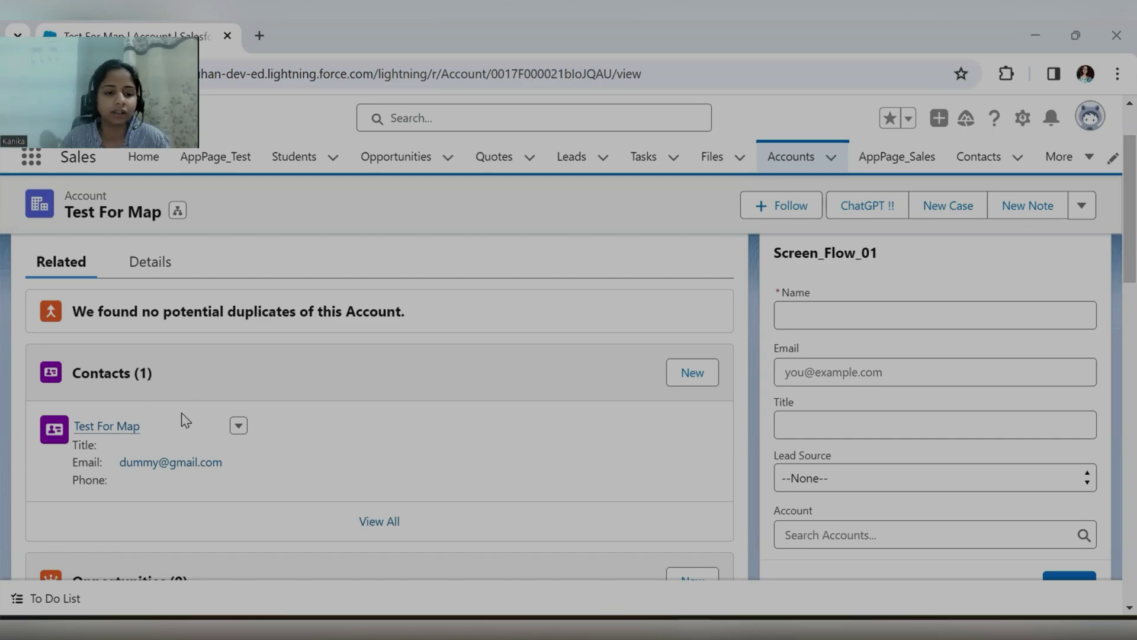
click(797, 483)
click(793, 481)
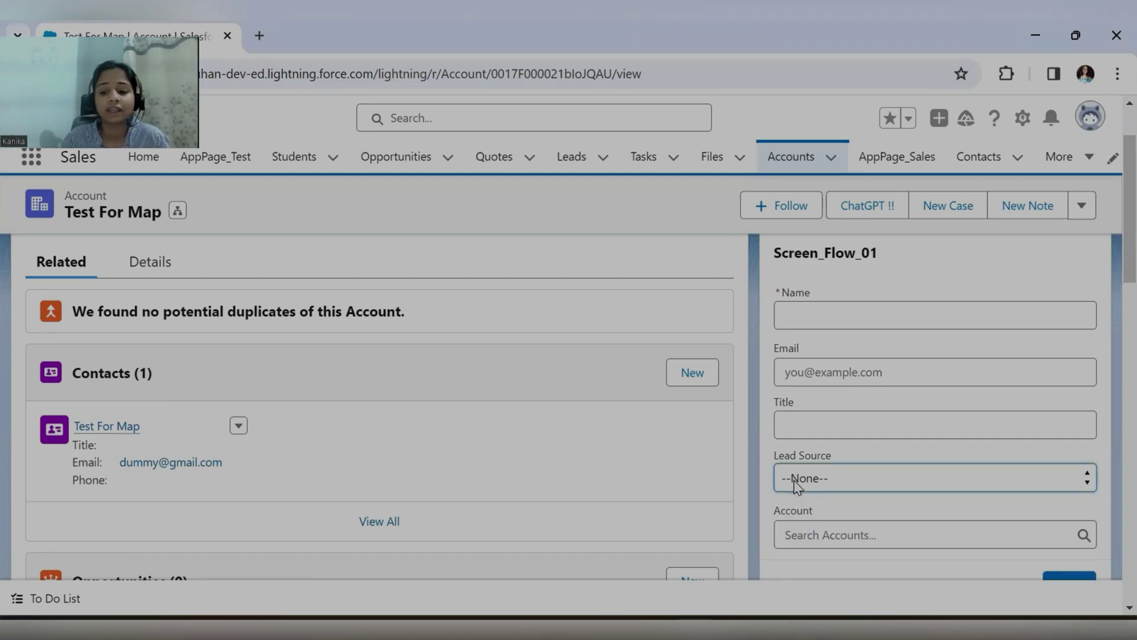
click(837, 536)
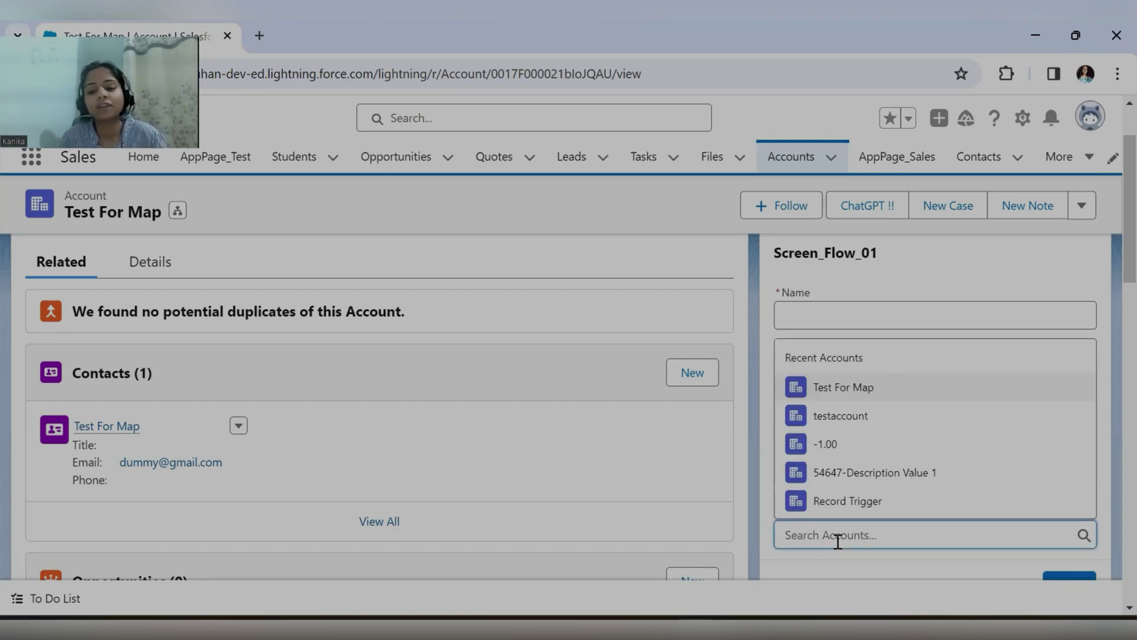
click(880, 292)
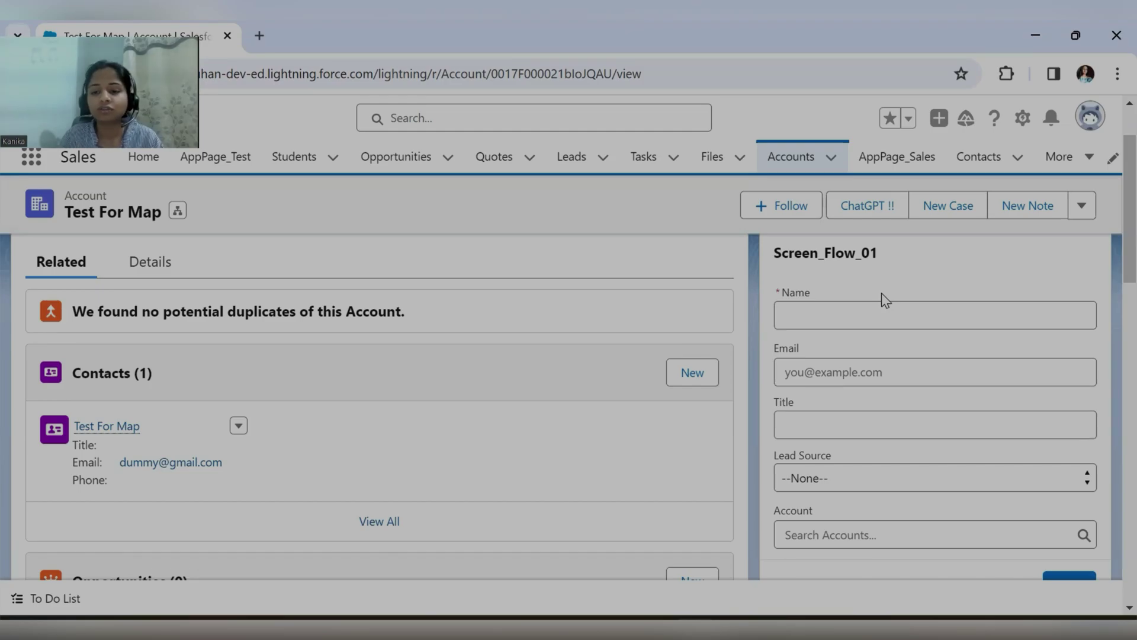
Step: Click the empty required Name field so it shows 'Complete this field.', then open the setup gear menu
click(855, 322)
scroll(756, 299, down, 1)
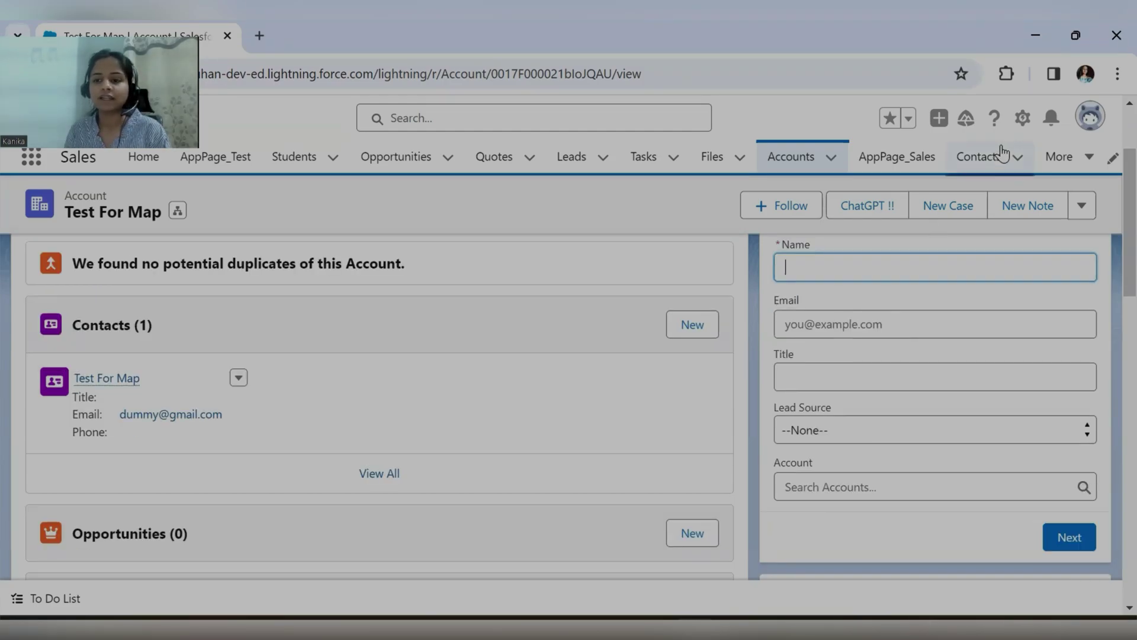
click(1023, 118)
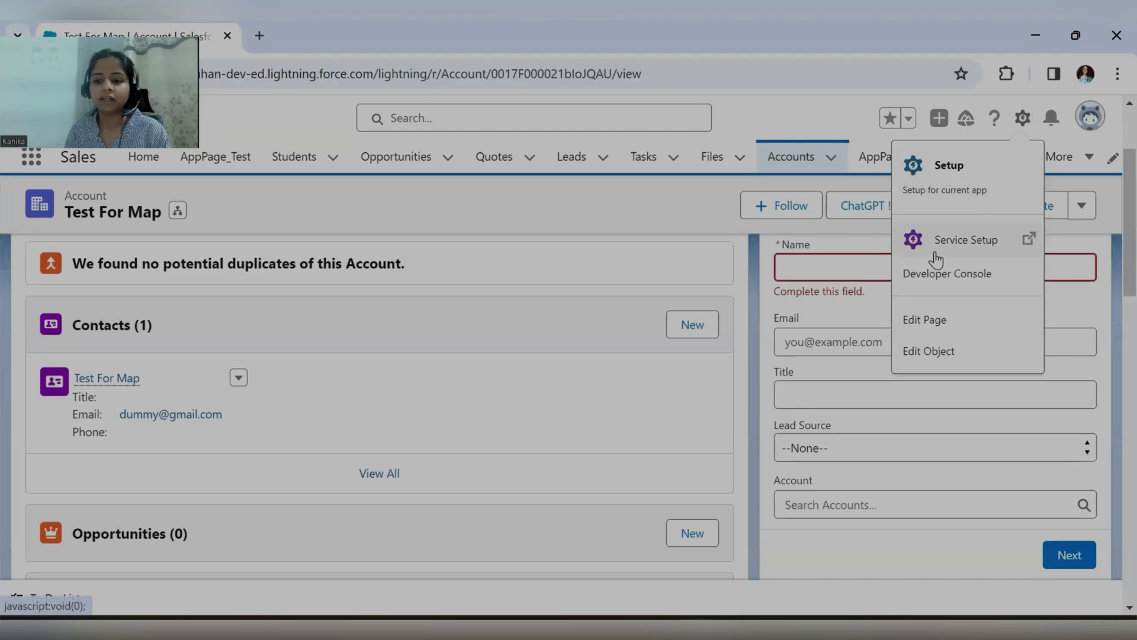
Step: Open Setup in a new tab, Quick Find 'flow', and open Screen_Flow_01 from Flows
click(945, 174)
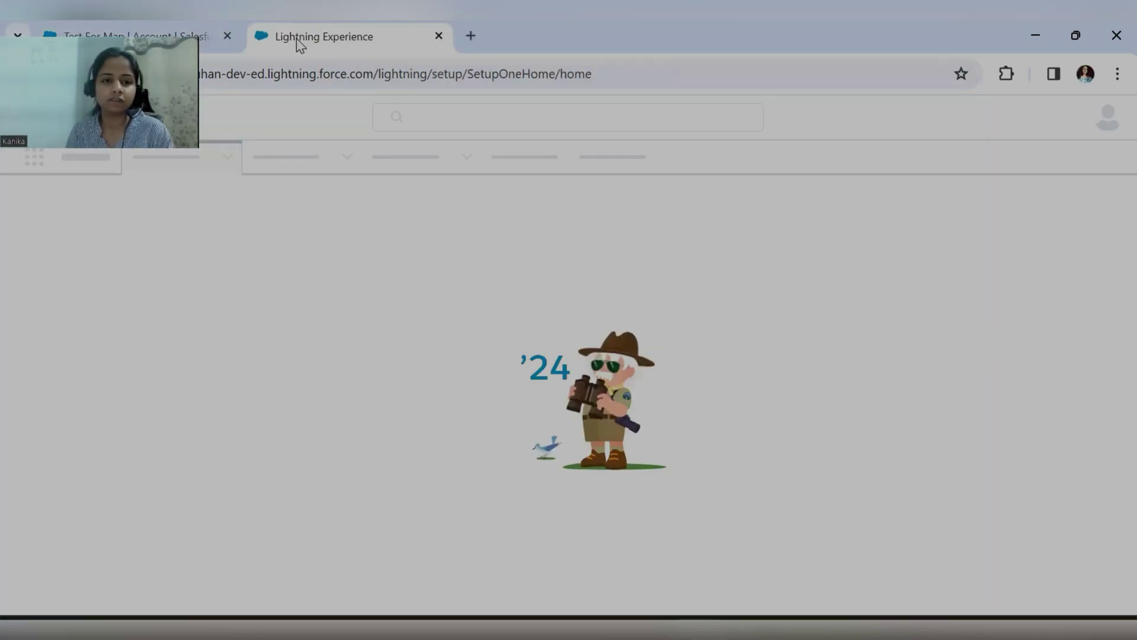
drag(300, 45, 89, 42)
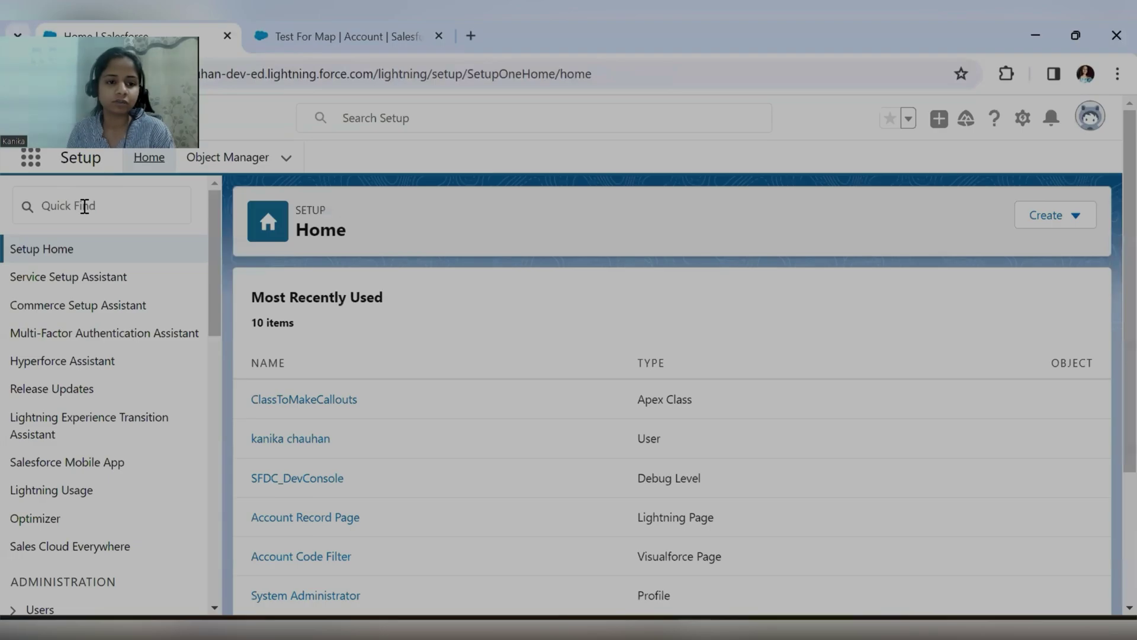
click(85, 206)
text(flow)
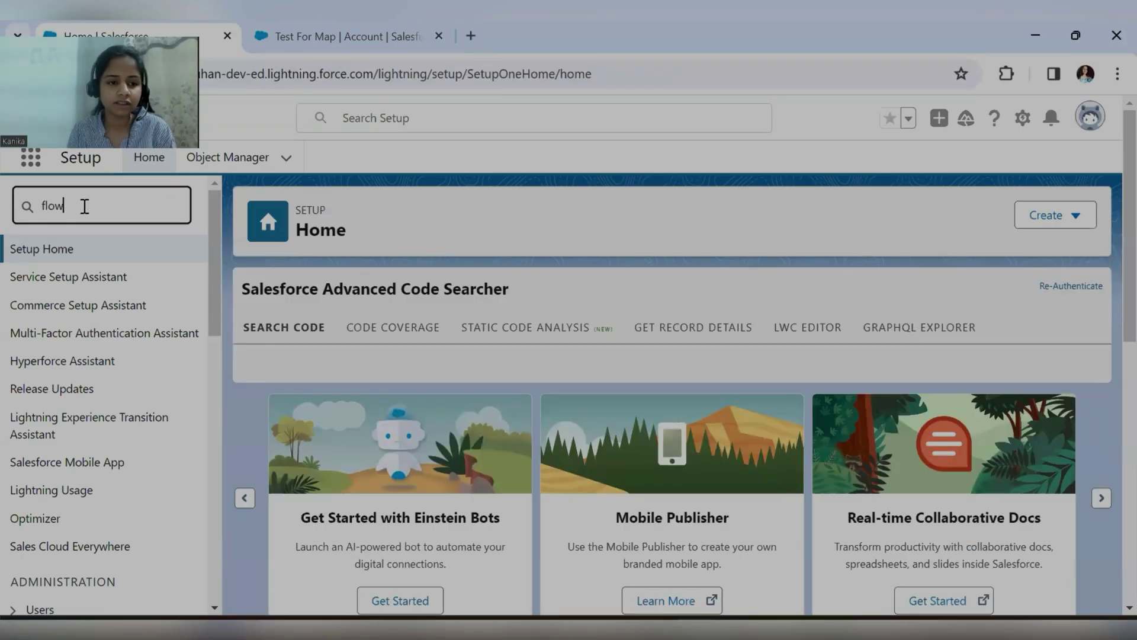
click(95, 387)
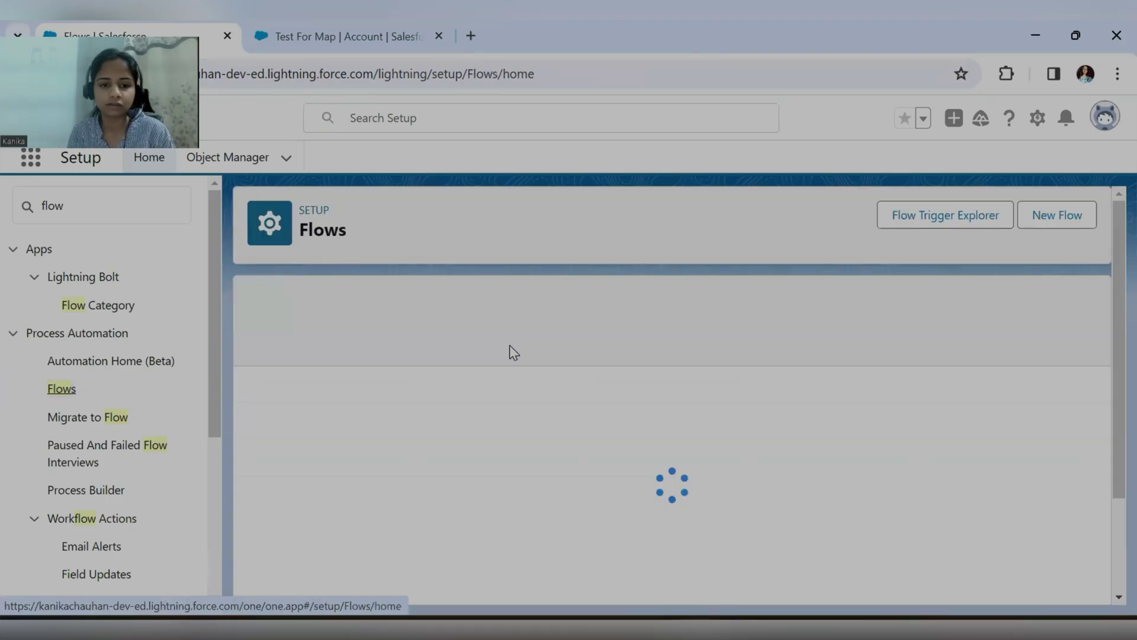
scroll(395, 525, down, 5)
scroll(395, 524, down, 5)
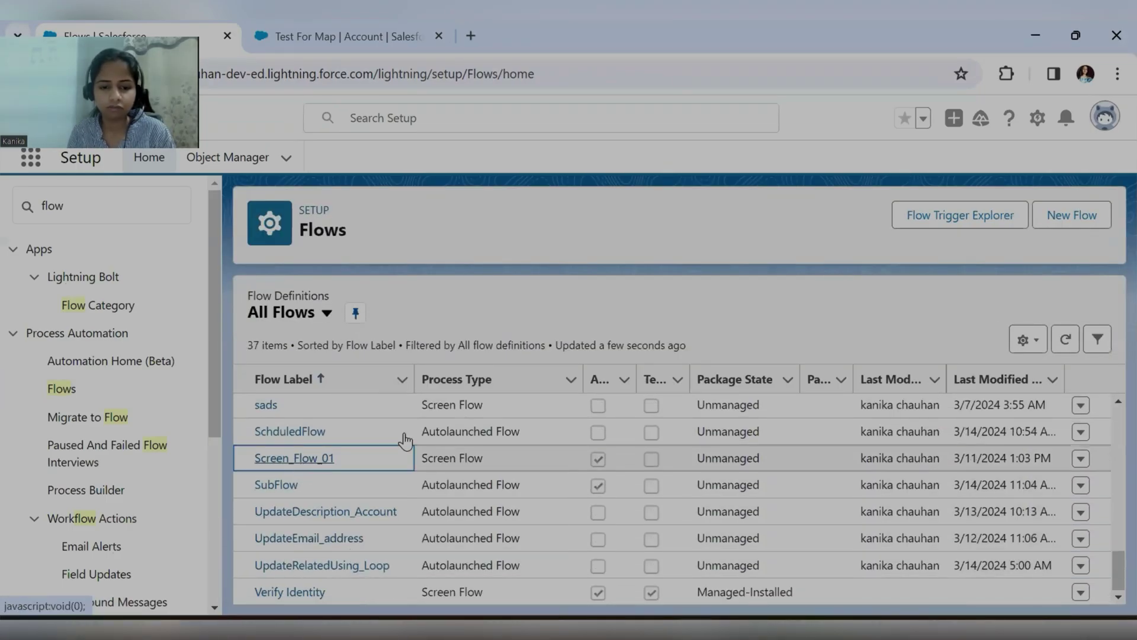
click(302, 462)
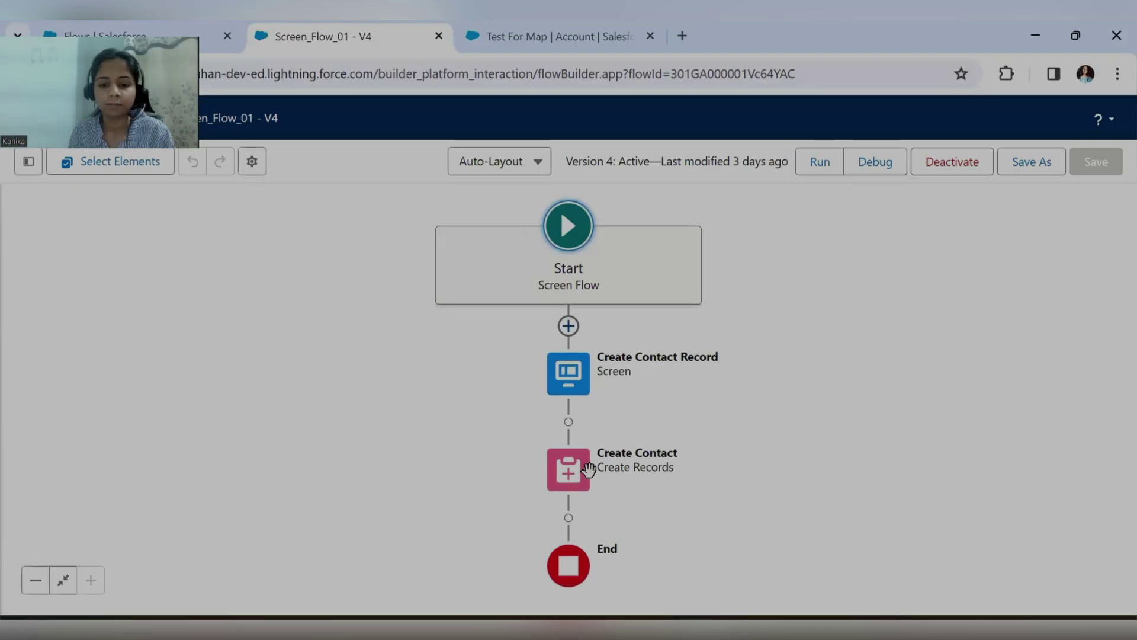
Step: In Create Contact, replace AccountId's AccountLookup > Record ID value with the recordId variable
double_click(580, 482)
scroll(743, 447, down, 5)
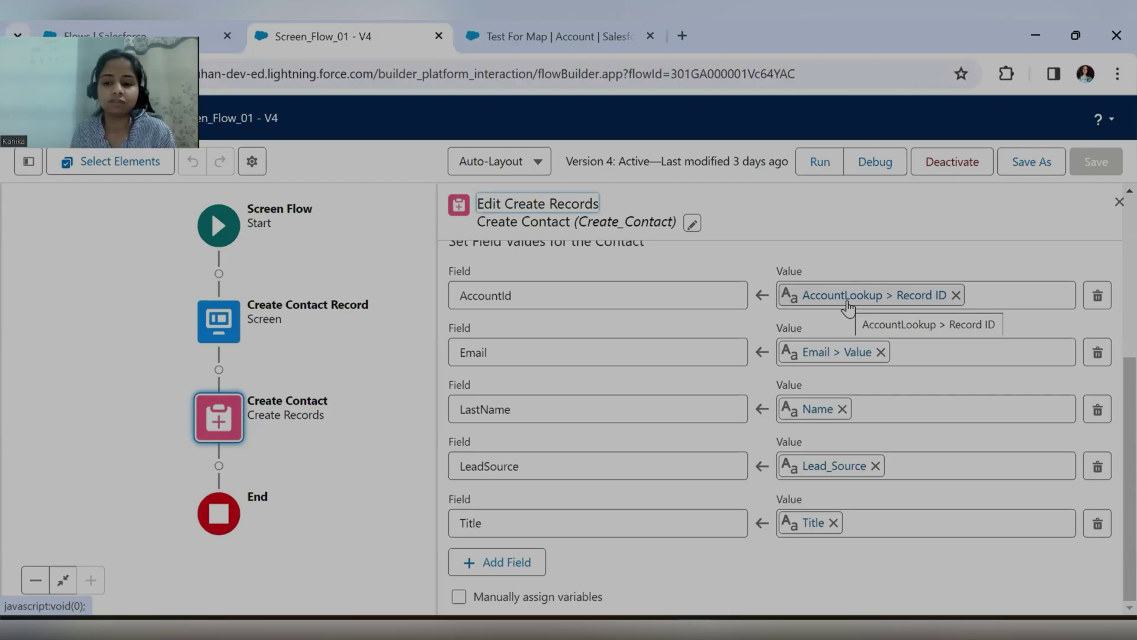
click(956, 295)
click(882, 296)
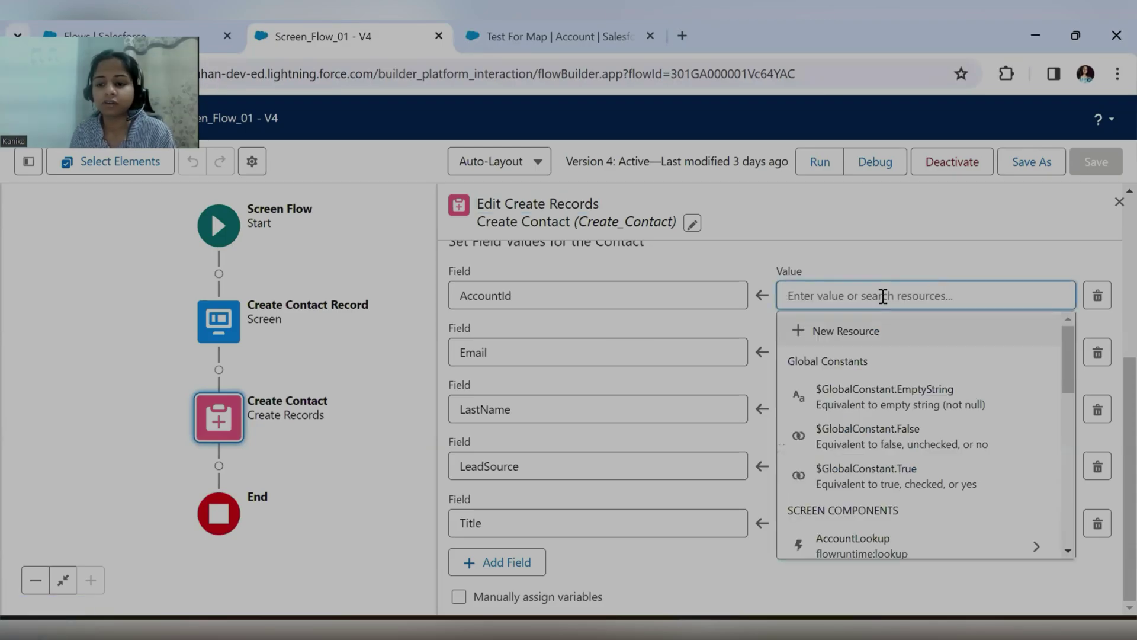
scroll(903, 413, down, 3)
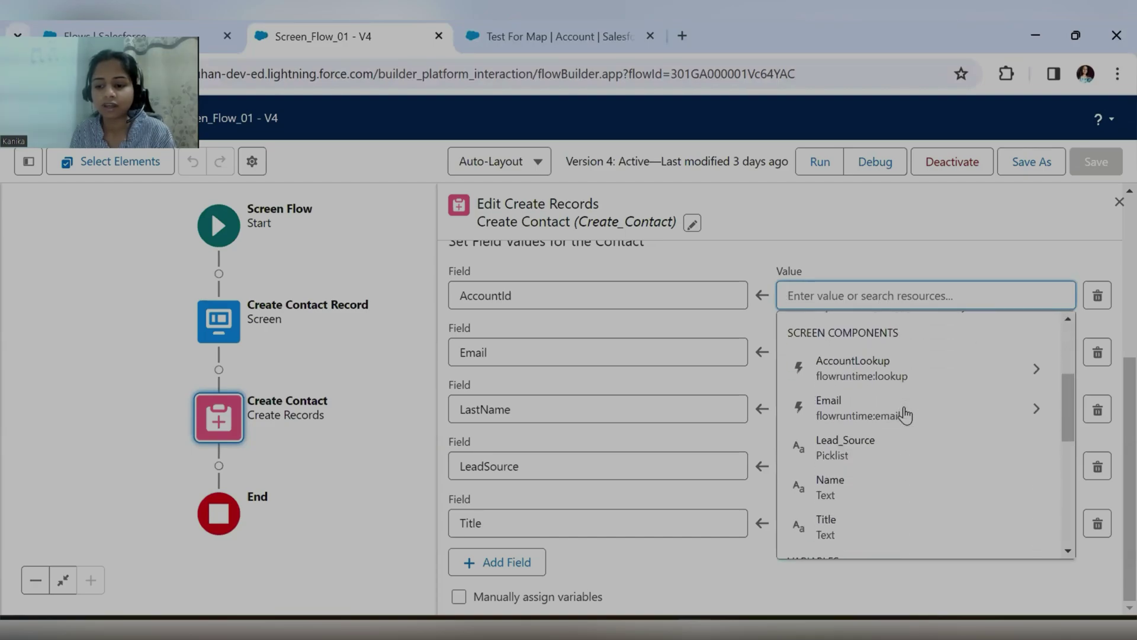
scroll(904, 414, down, 2)
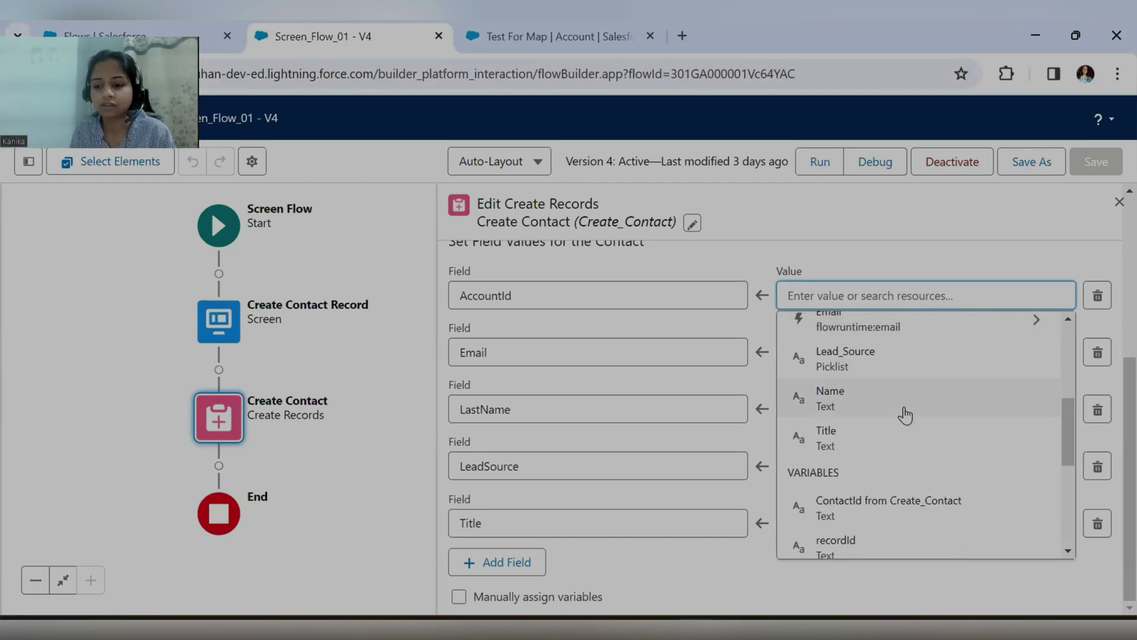
scroll(904, 415, down, 1)
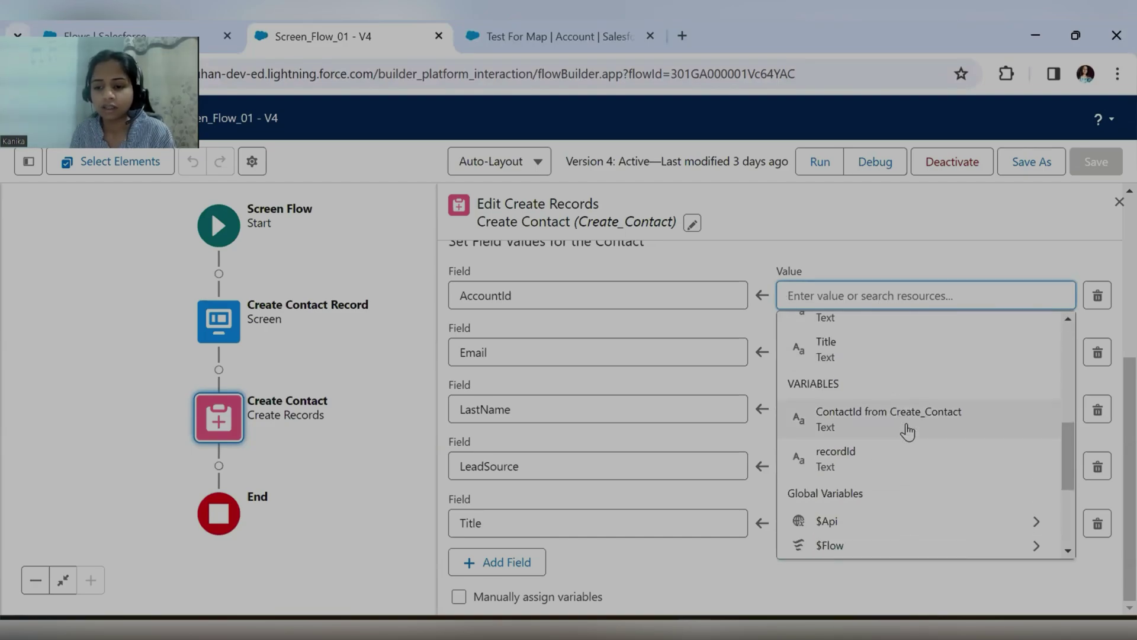
click(864, 467)
click(851, 256)
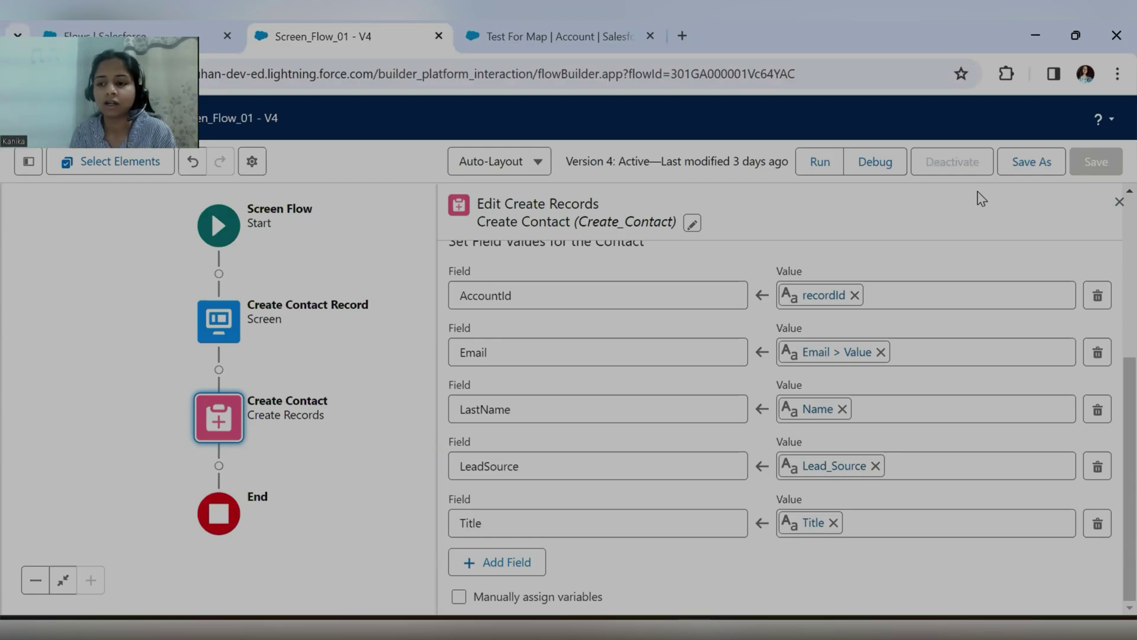
Step: Save Screen_Flow_01 as a new version 5 and reload the Setup flows list
click(1033, 167)
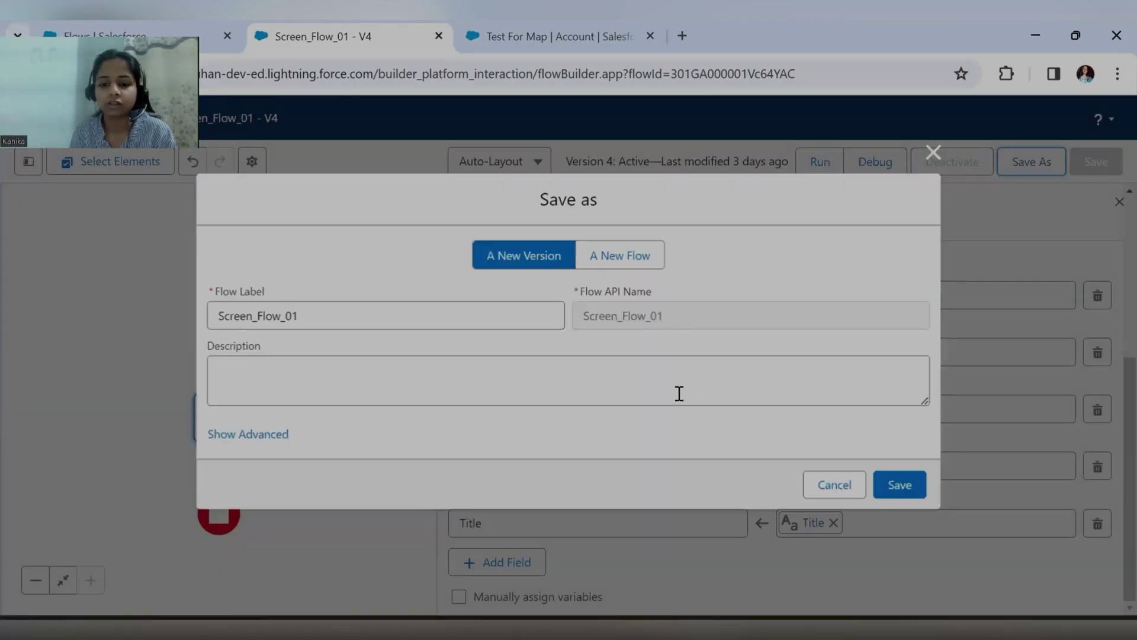
click(893, 485)
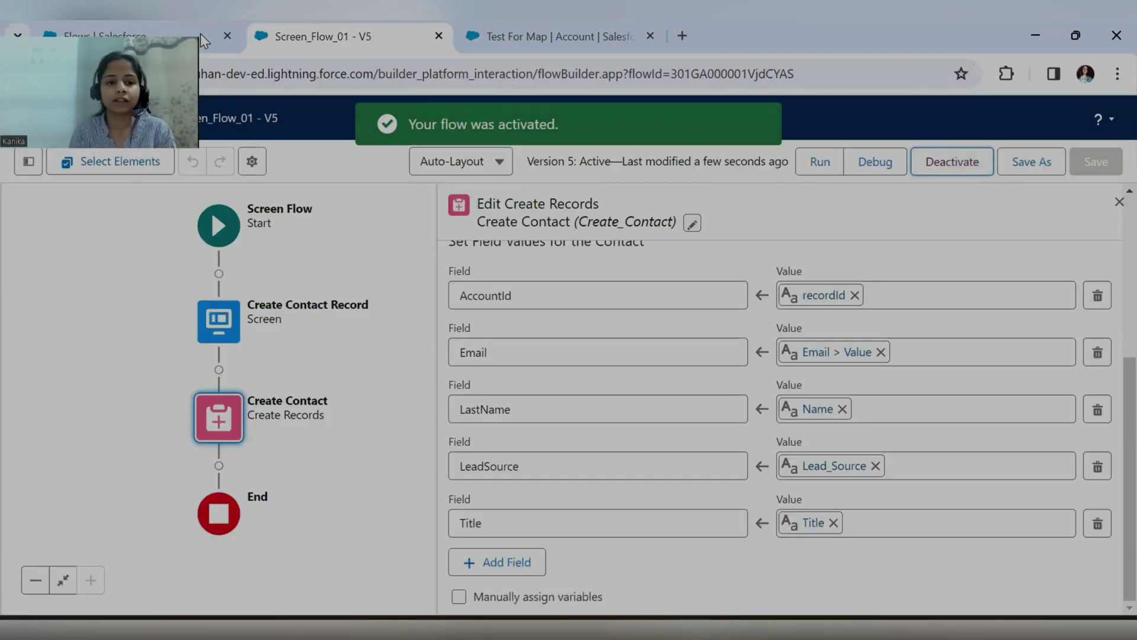
click(151, 26)
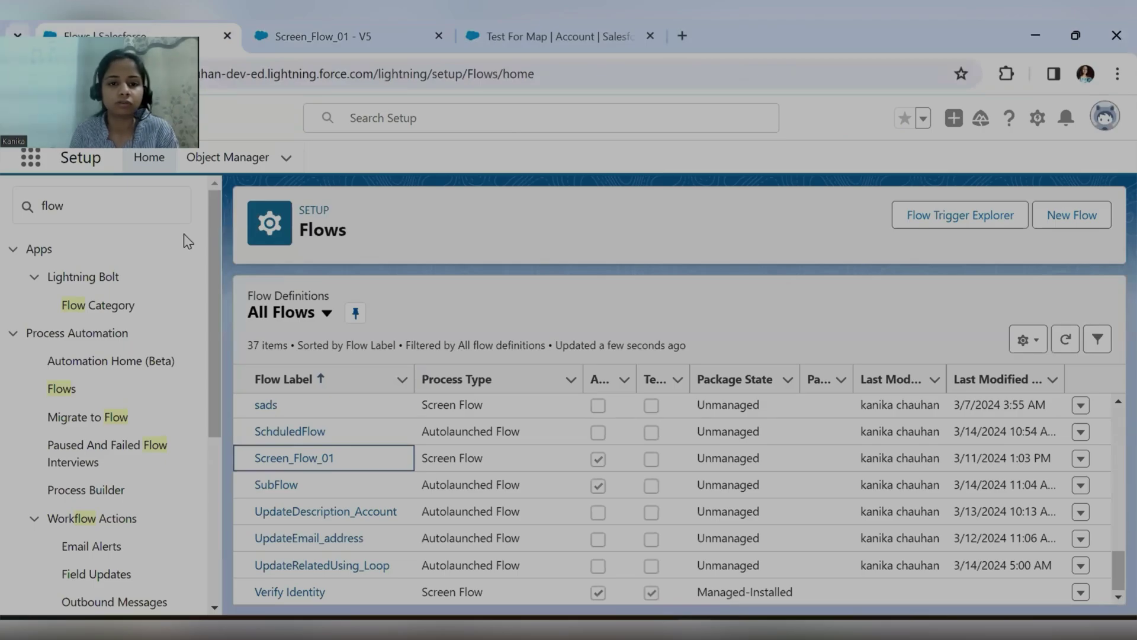
key(ctrl+l)
key(Return)
Step: Reload the Test For Map account page so it uses the new flow version
click(471, 32)
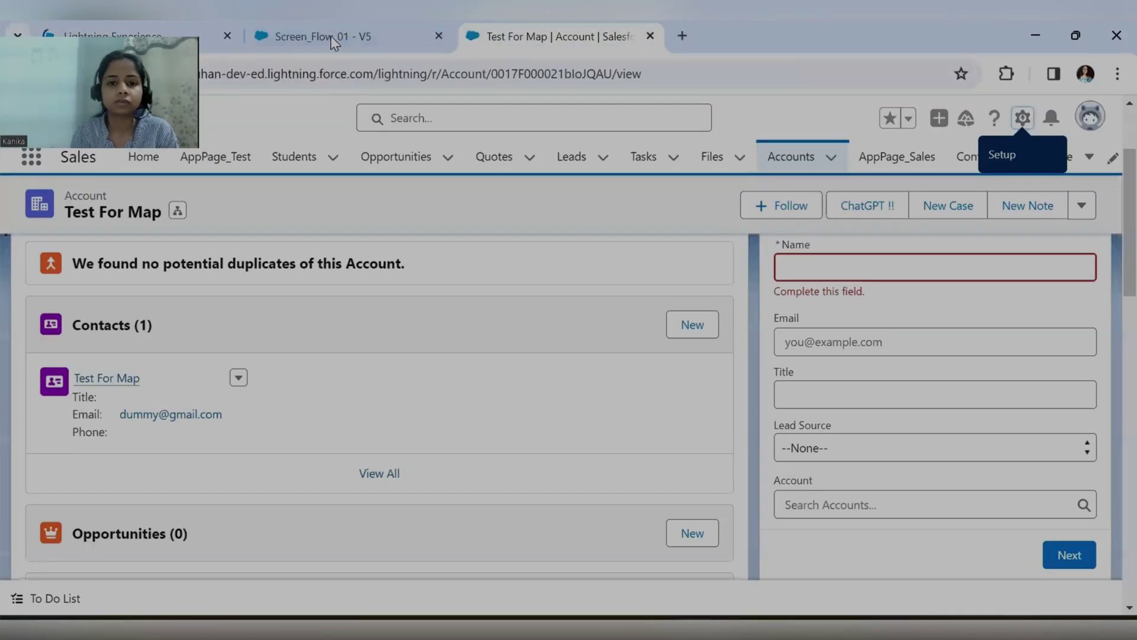
click(327, 34)
click(514, 36)
key(ctrl+l)
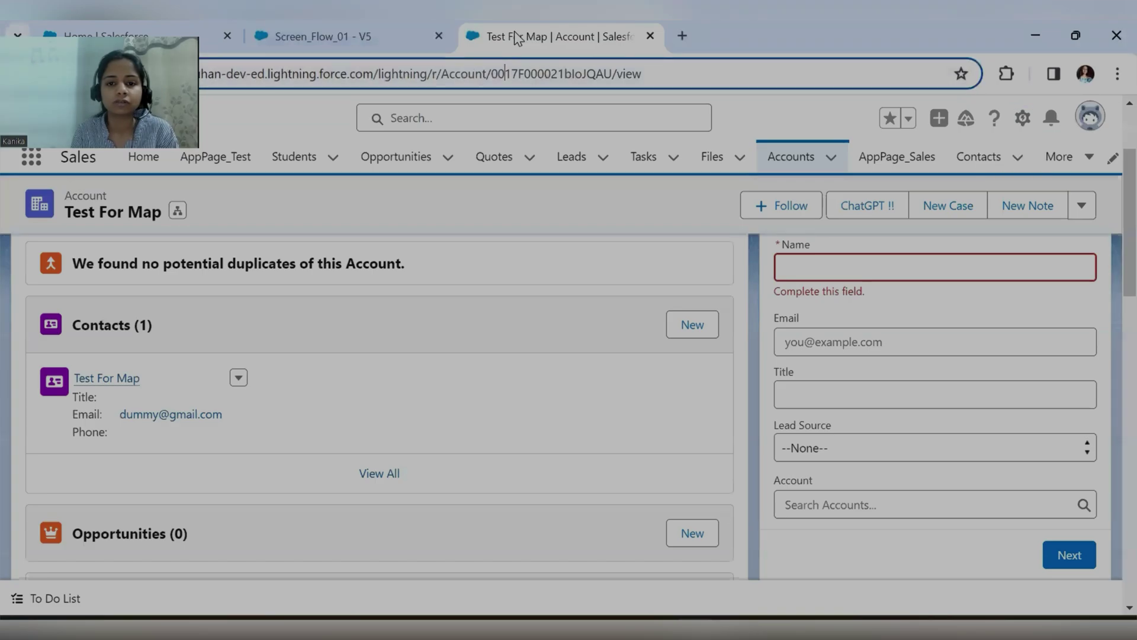
key(Return)
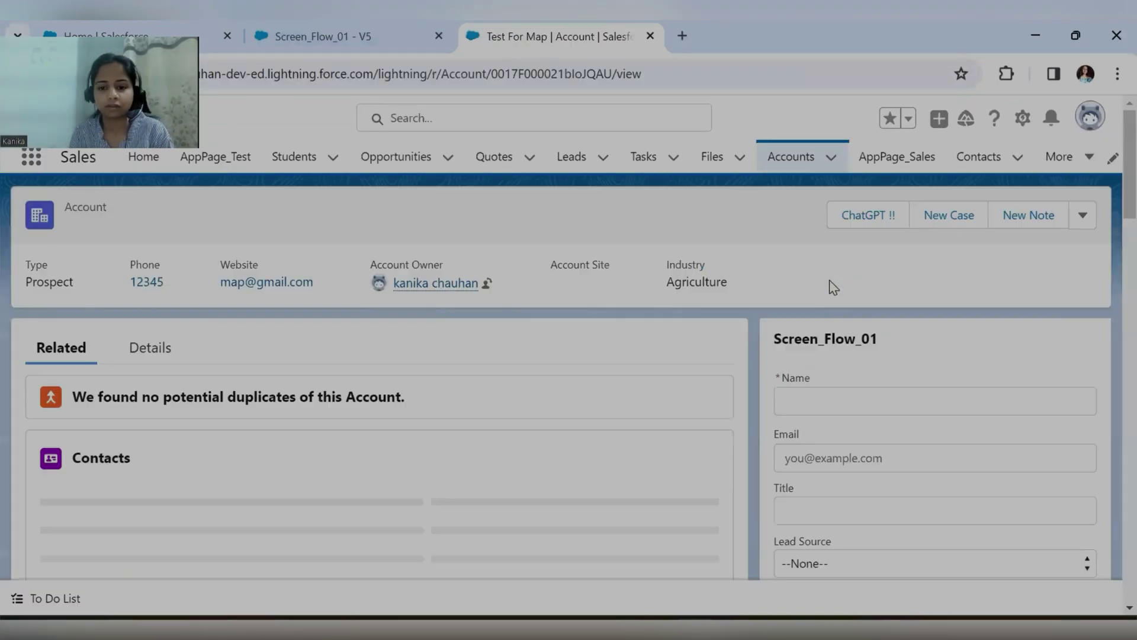
Step: Fill the form's Name with 'testing' and enter the contact's e-mail address
scroll(842, 385, down, 2)
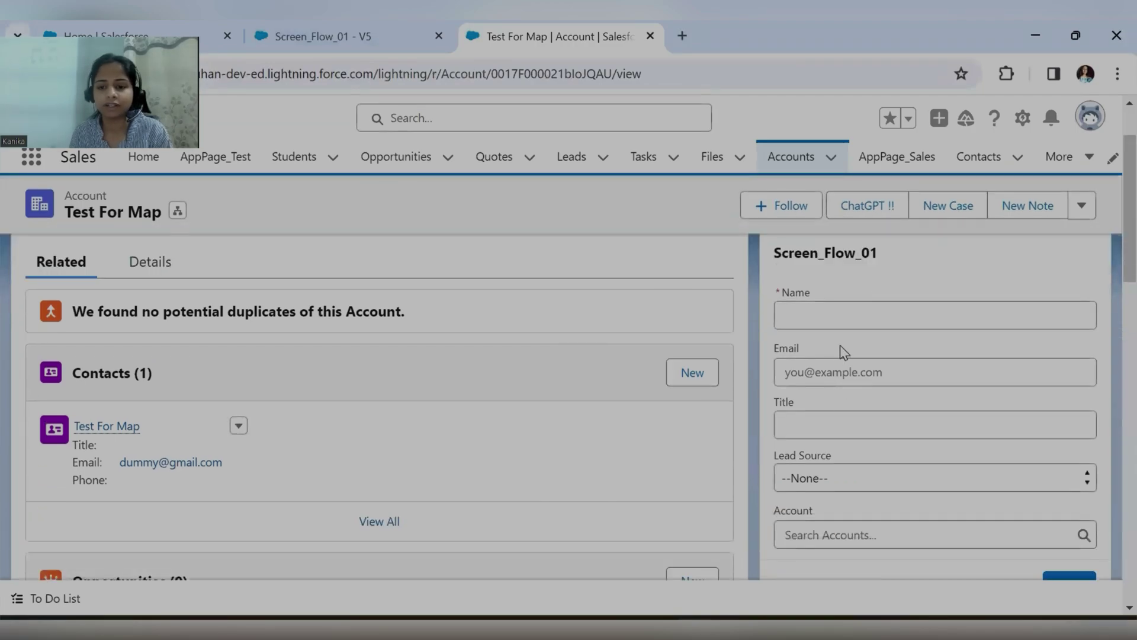
click(889, 320)
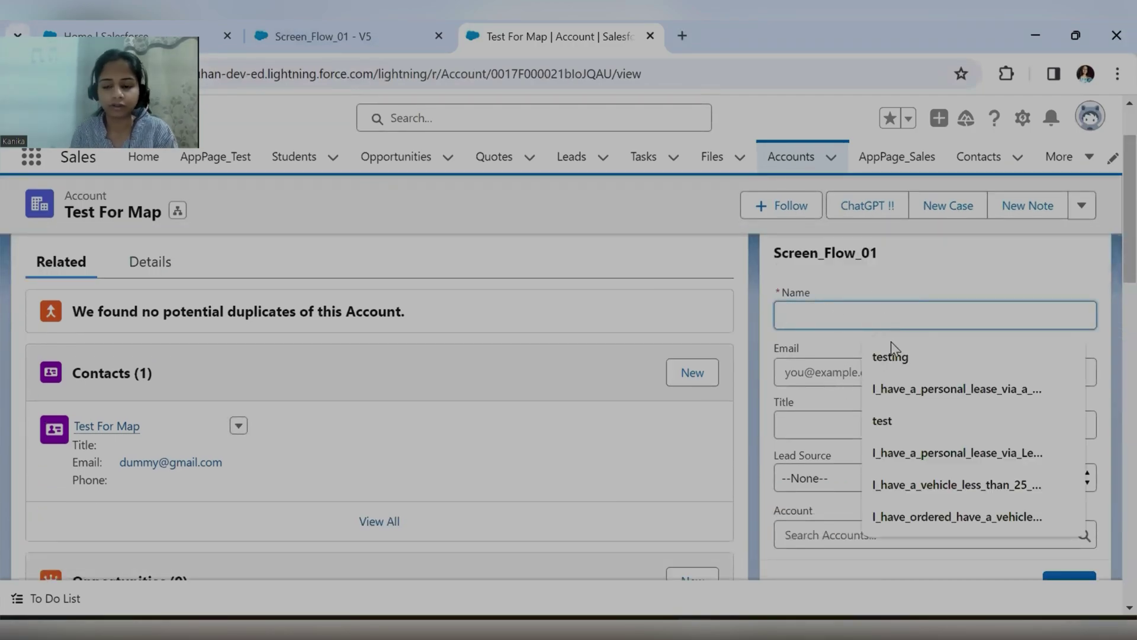
click(876, 357)
click(850, 368)
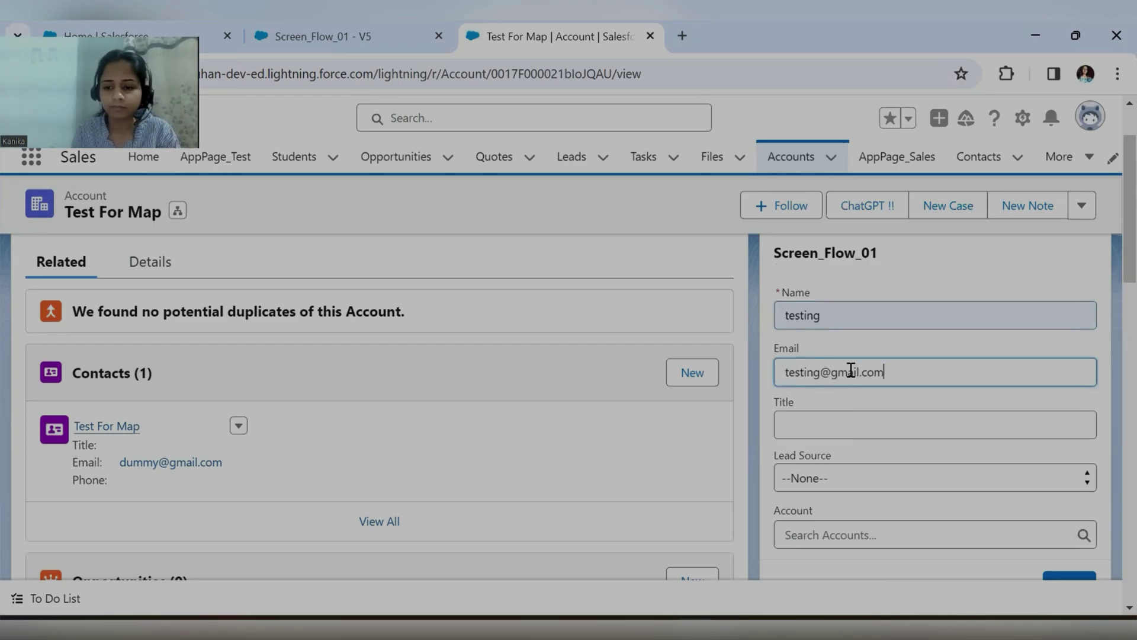
click(840, 422)
Step: Set Lead Source to Web and submit the form to create the contact
click(834, 477)
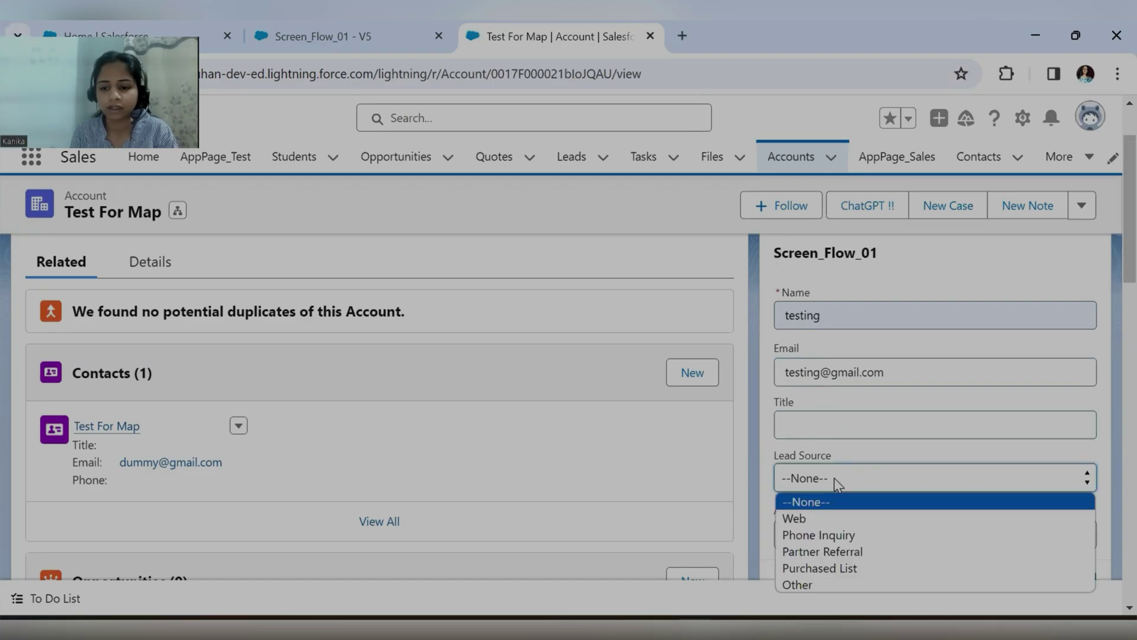
click(834, 518)
scroll(867, 478, down, 2)
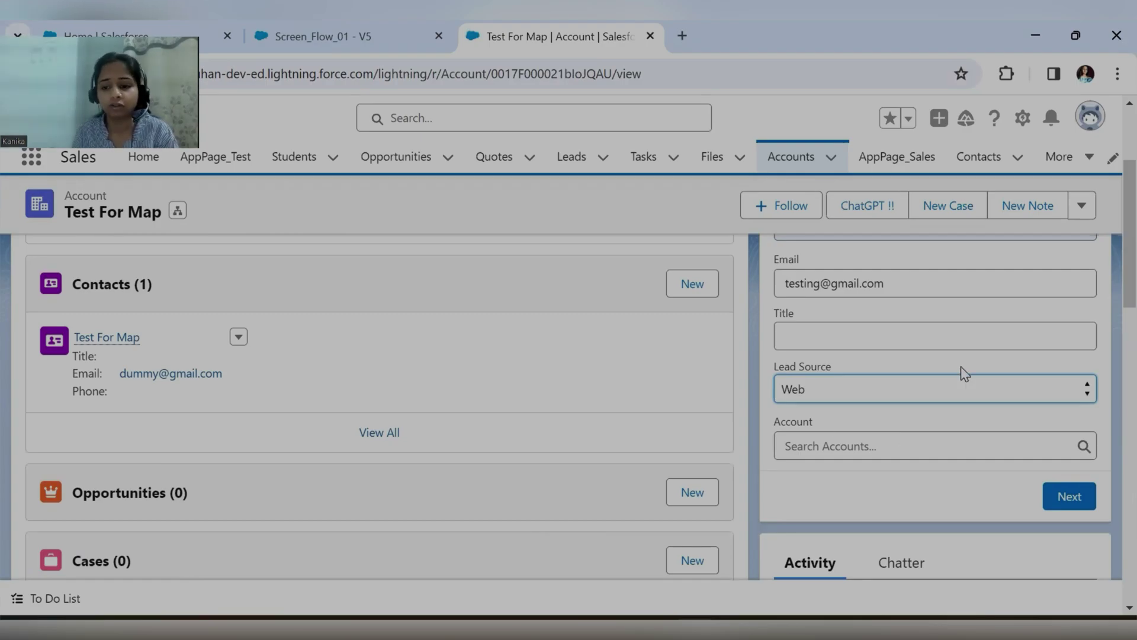
click(1060, 503)
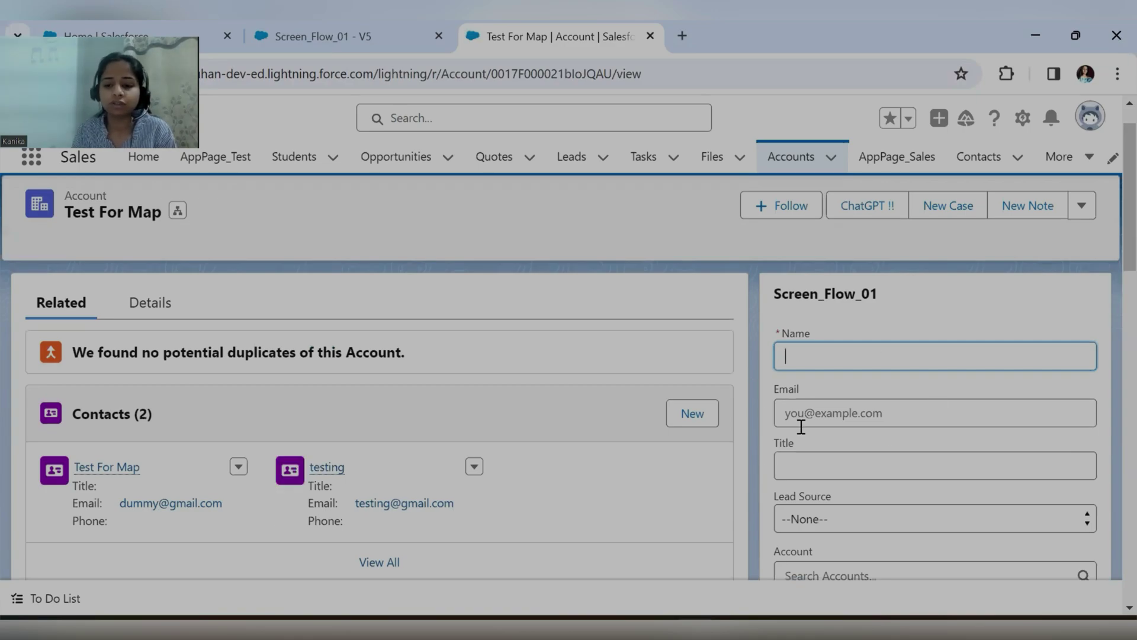
scroll(921, 450, down, 3)
scroll(944, 444, up, 2)
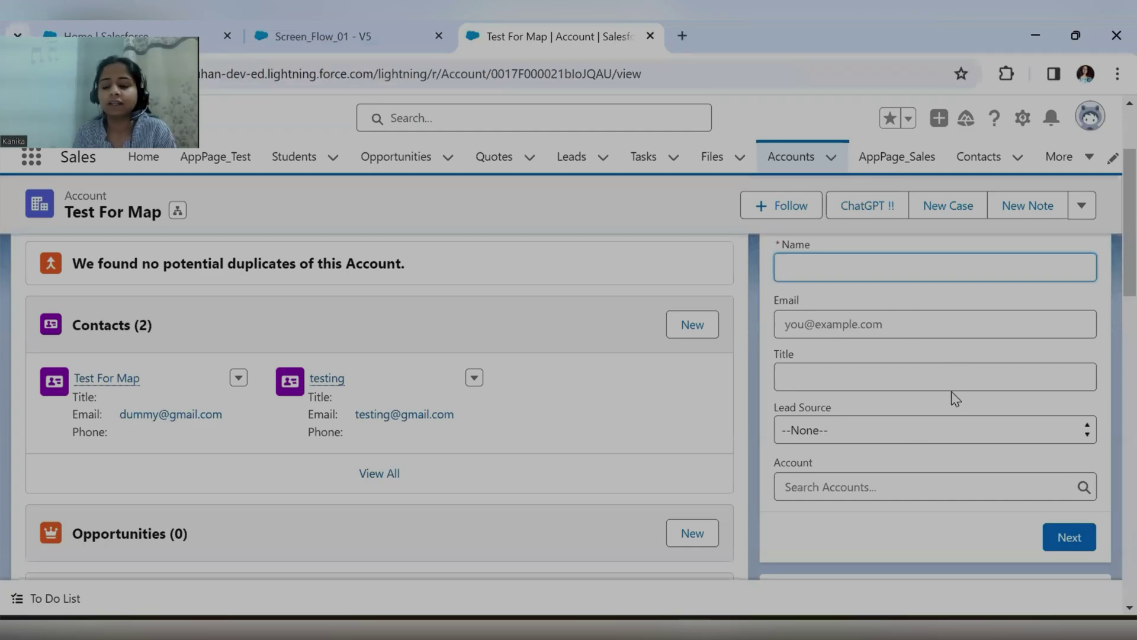
scroll(942, 411, up, 2)
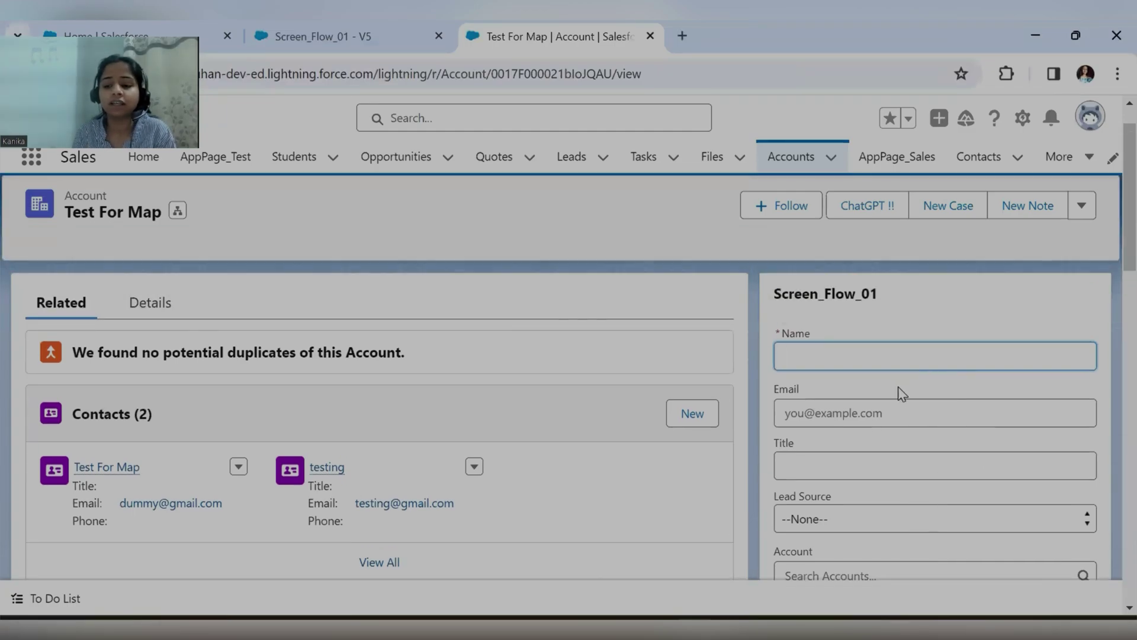
scroll(901, 393, down, 2)
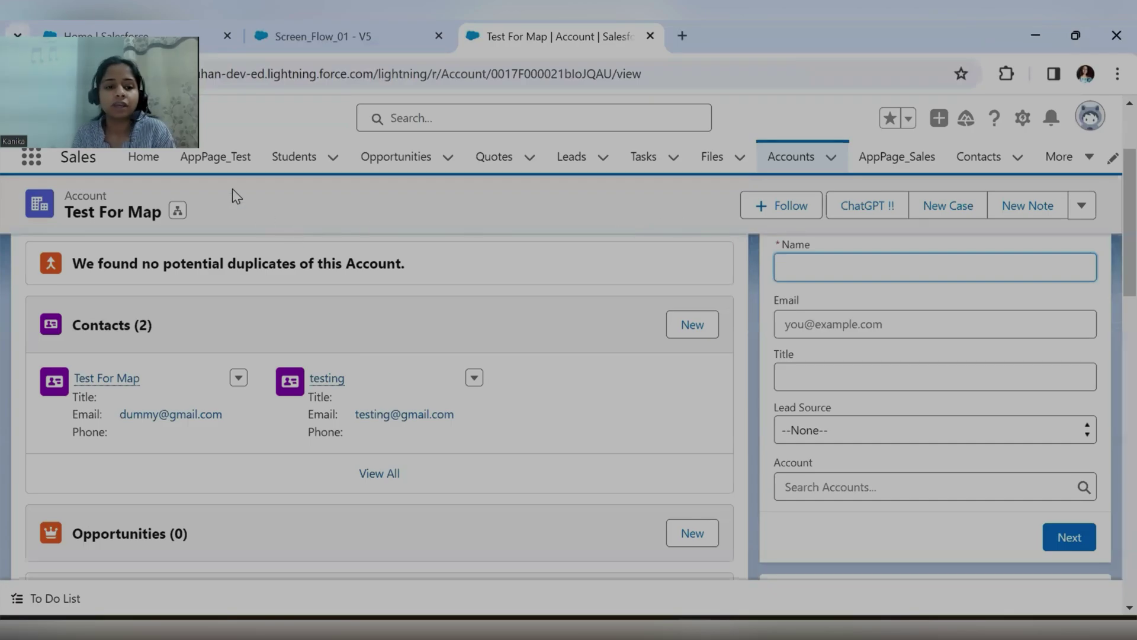
Step: Go to the Sales Home page and scroll down to the blank Screen_Flow_01 form
click(143, 158)
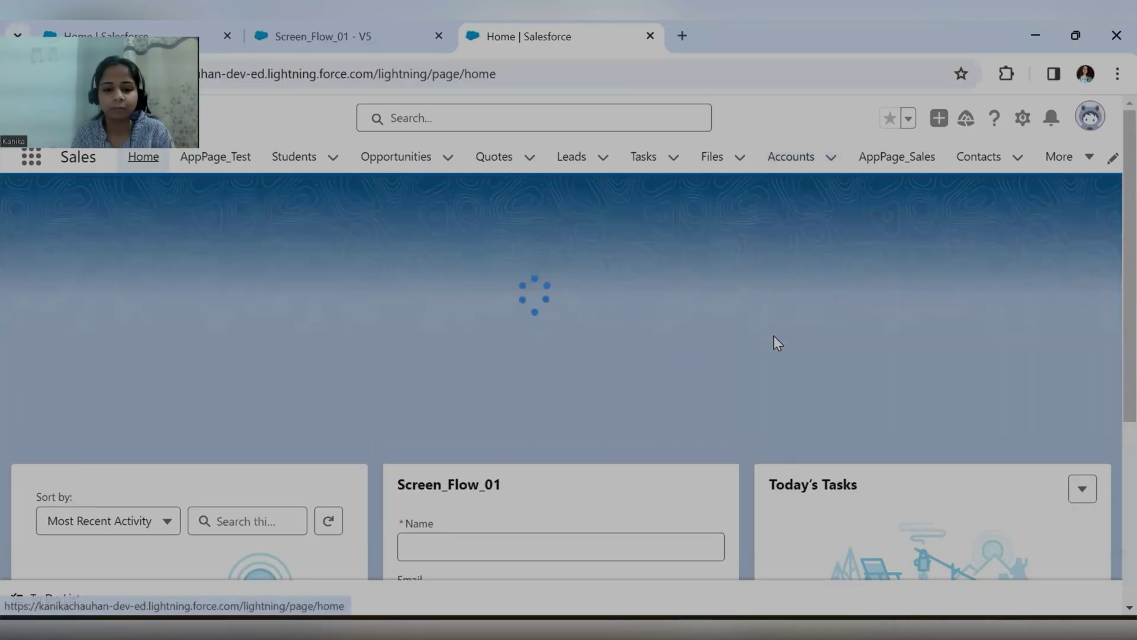
scroll(737, 404, down, 2)
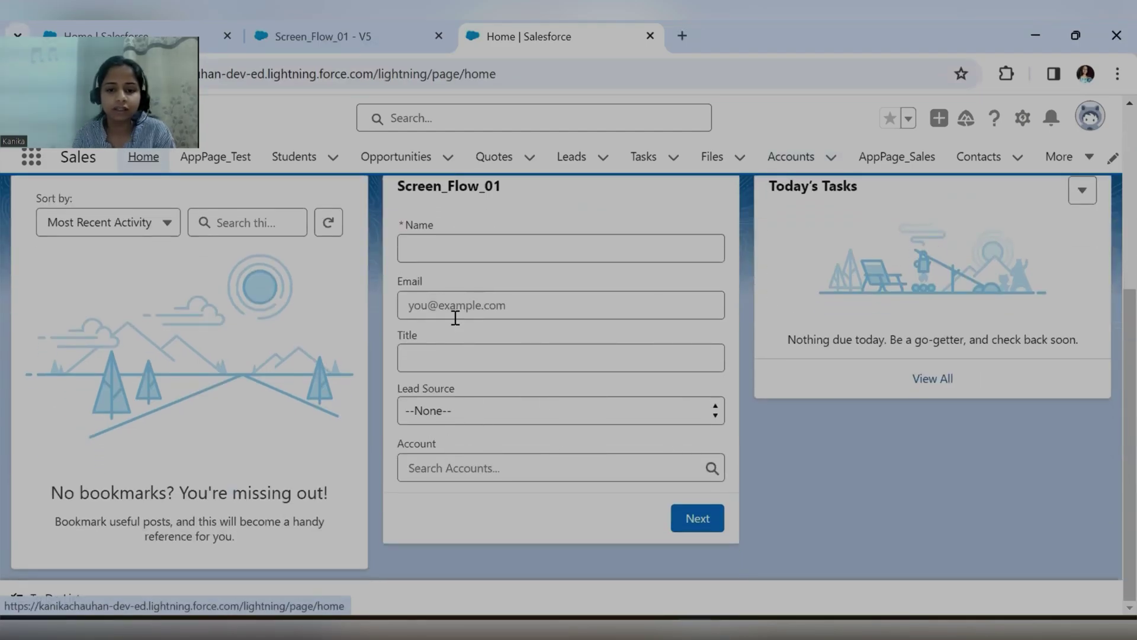
scroll(545, 467, down, 5)
scroll(580, 415, down, 7)
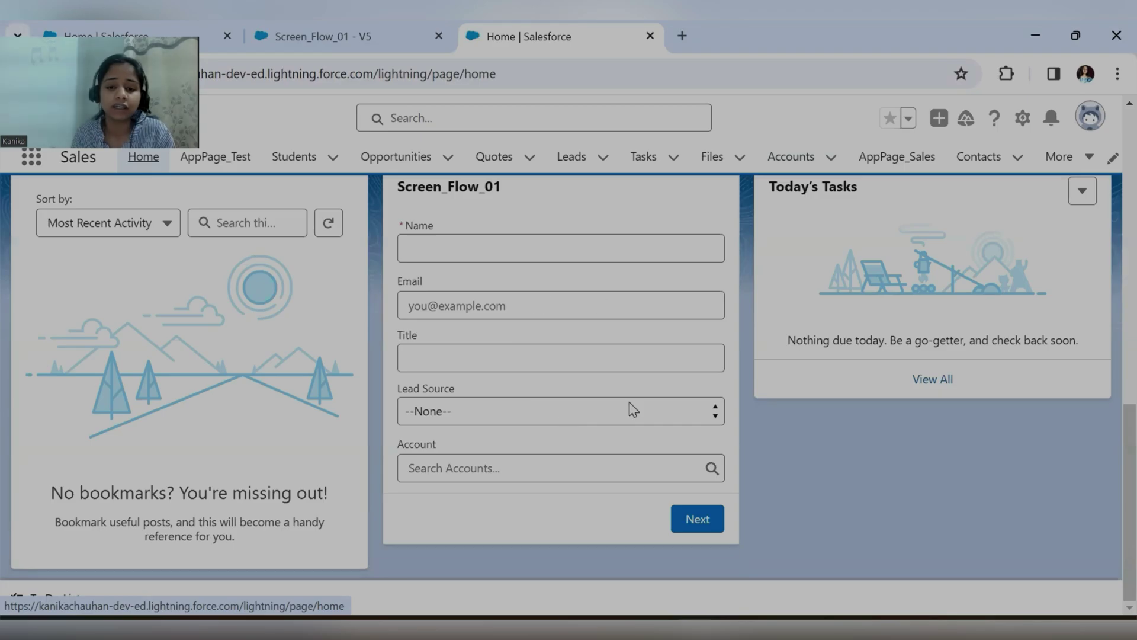
Step: Back in Flow Builder, remap Create Contact's AccountId from recordId to AccountLookup > Record ID
click(332, 36)
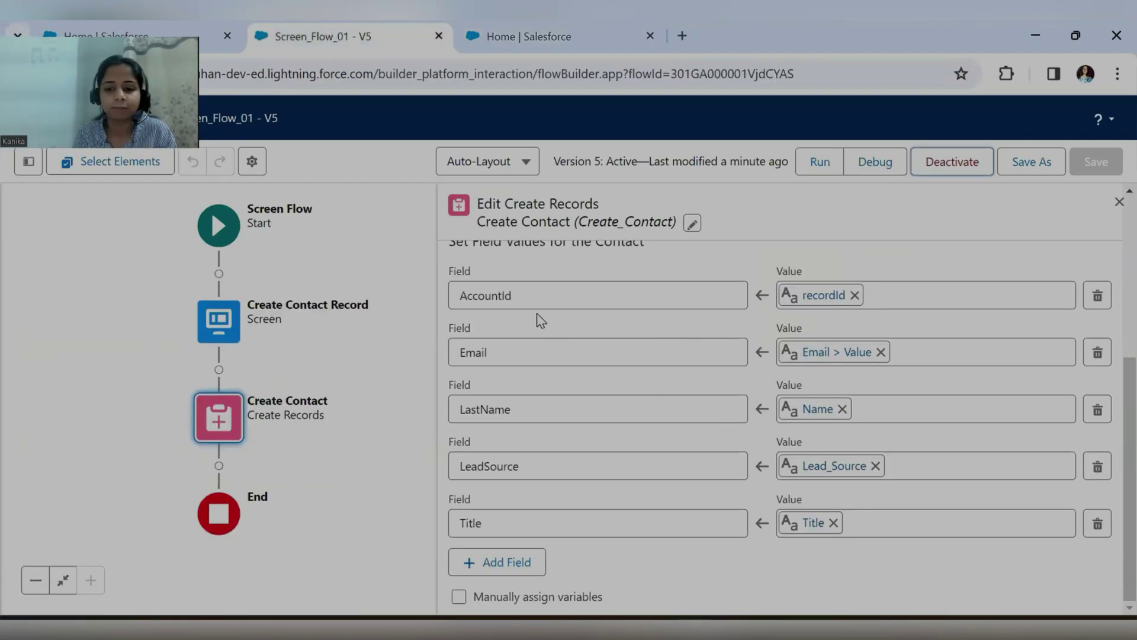
click(854, 295)
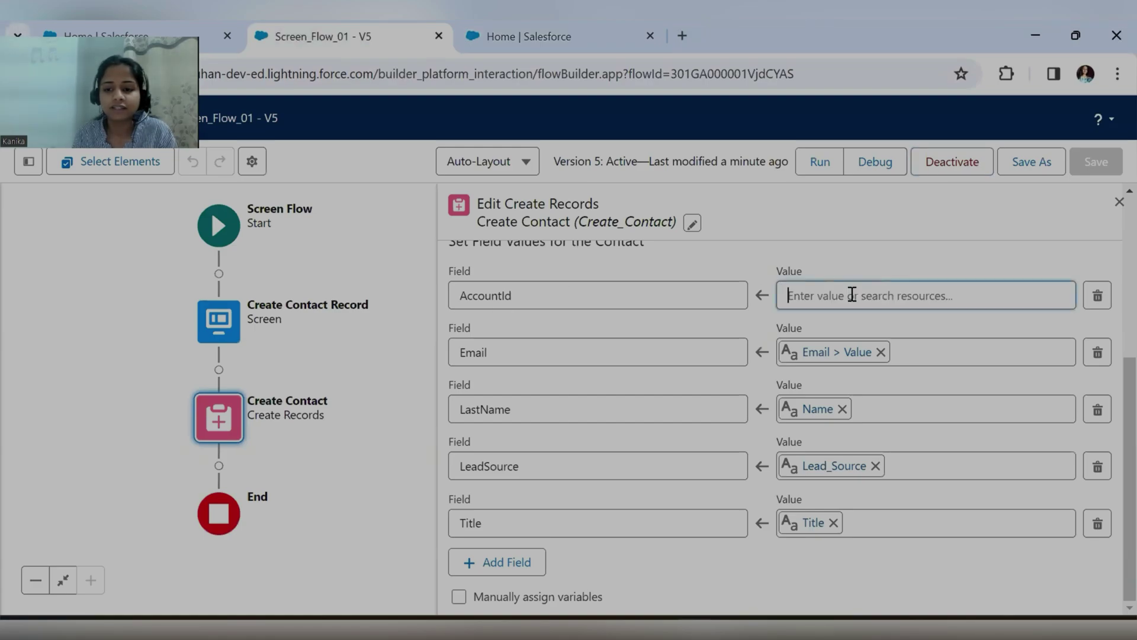
click(841, 291)
scroll(873, 414, down, 3)
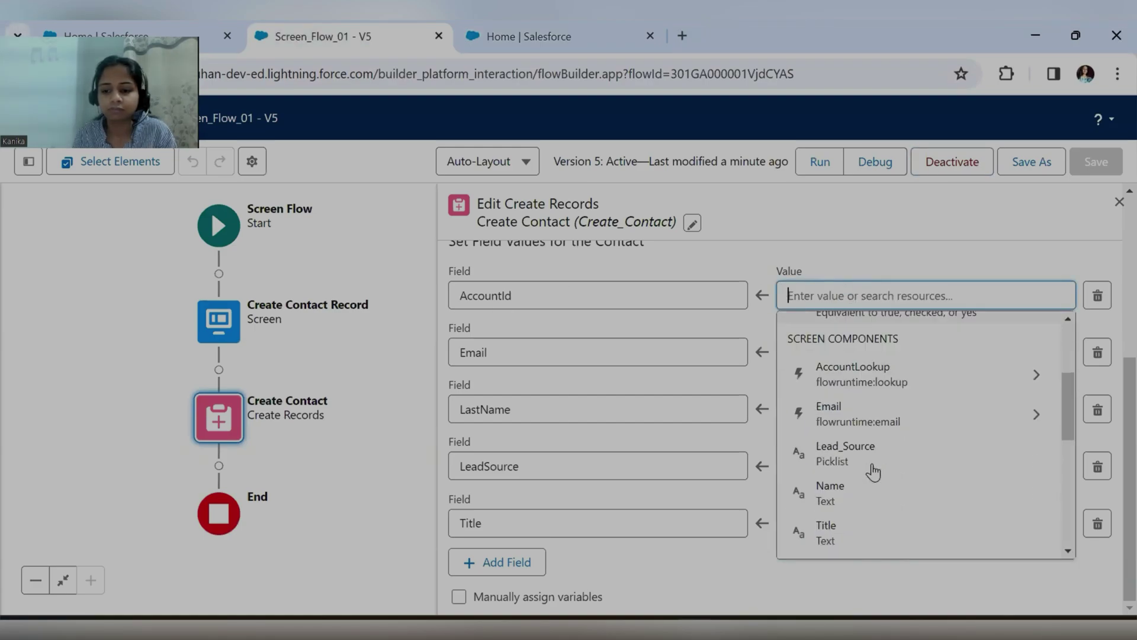
click(865, 379)
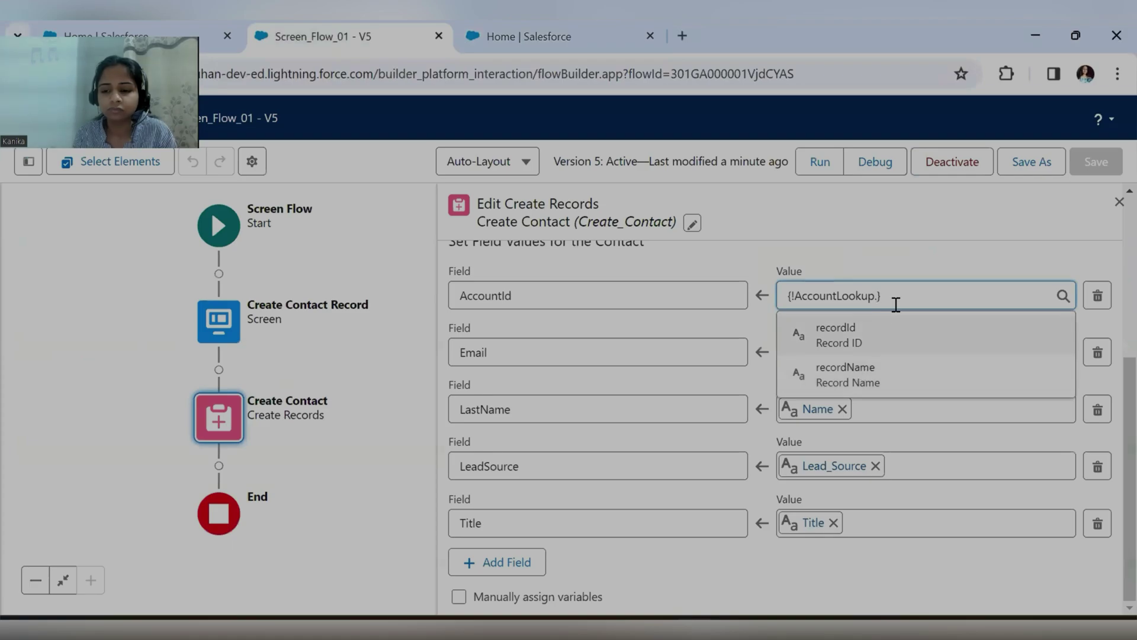
click(894, 343)
click(881, 253)
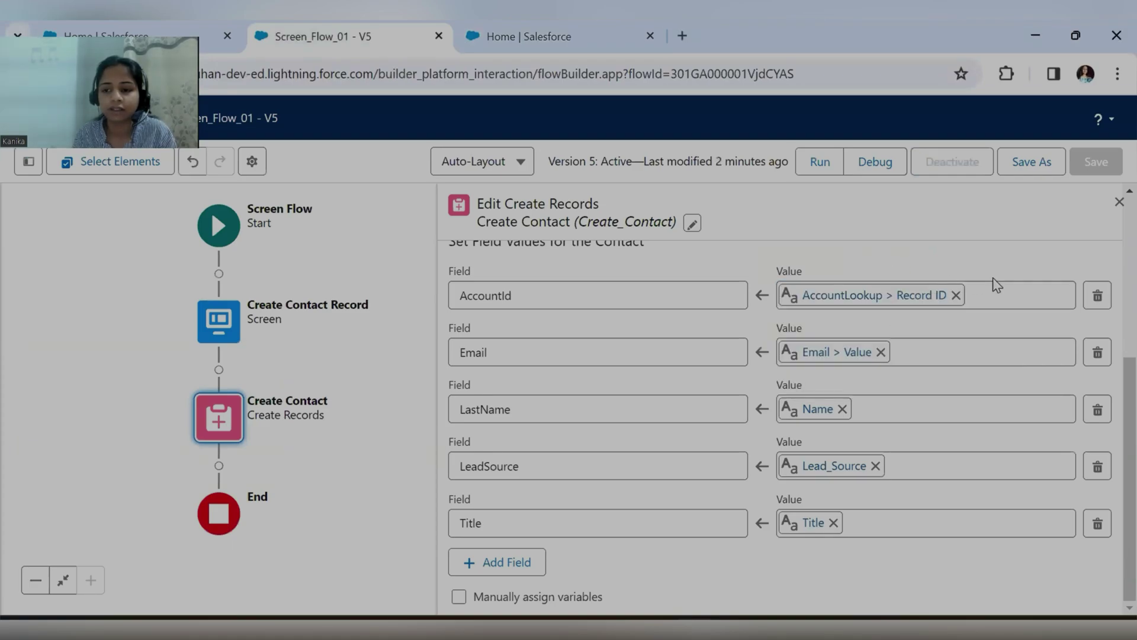
click(1119, 202)
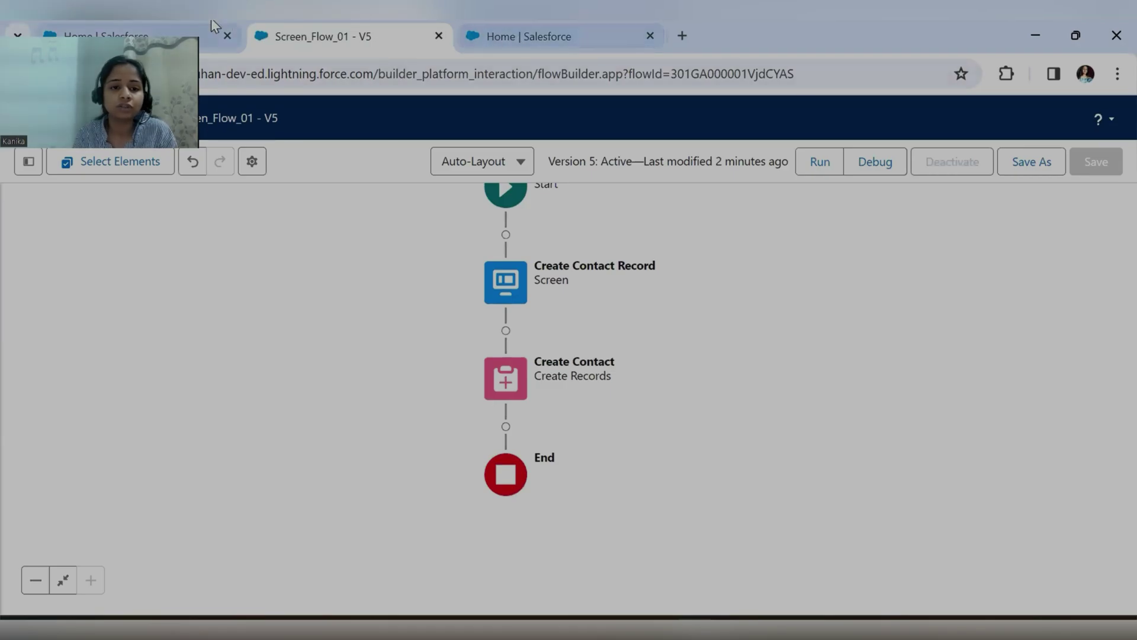
Step: Look over the Setup Flows list and Home page tabs, then return to Flow Builder
click(192, 24)
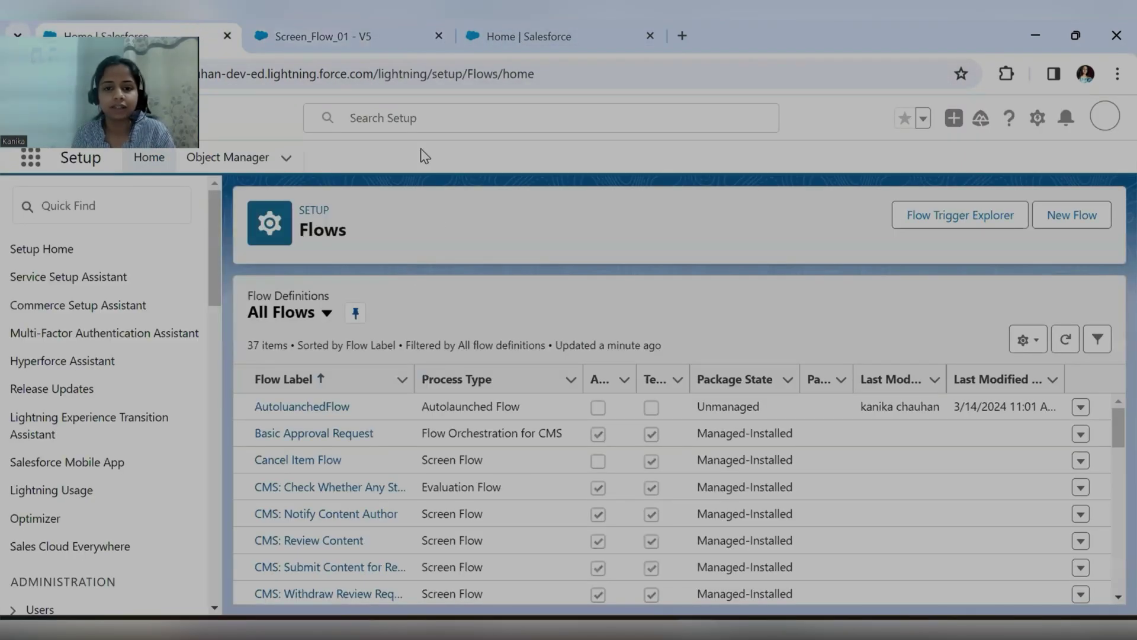
key(ctrl+3)
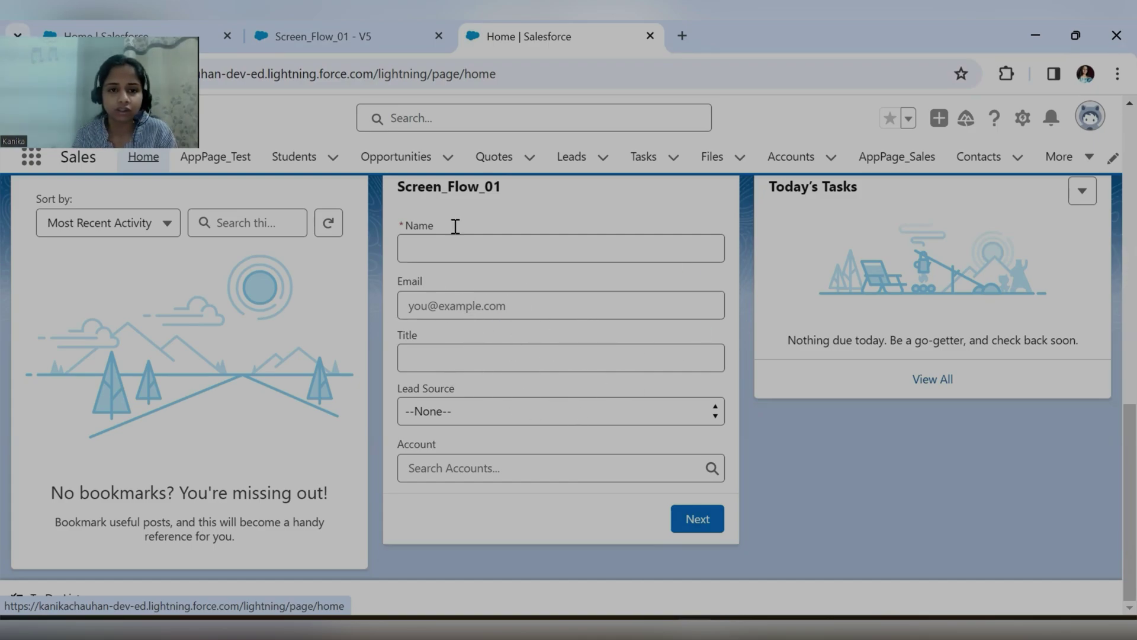
key(ctrl+shift+Tab)
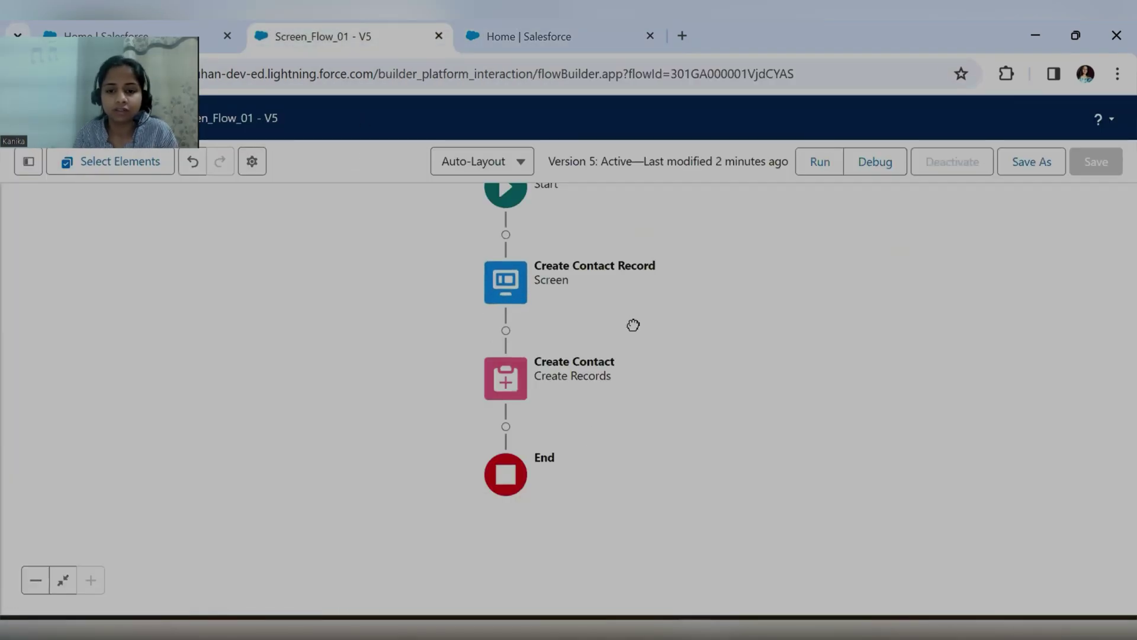
Step: Open the Create Contact Record screen element for editing
drag(635, 326, 647, 336)
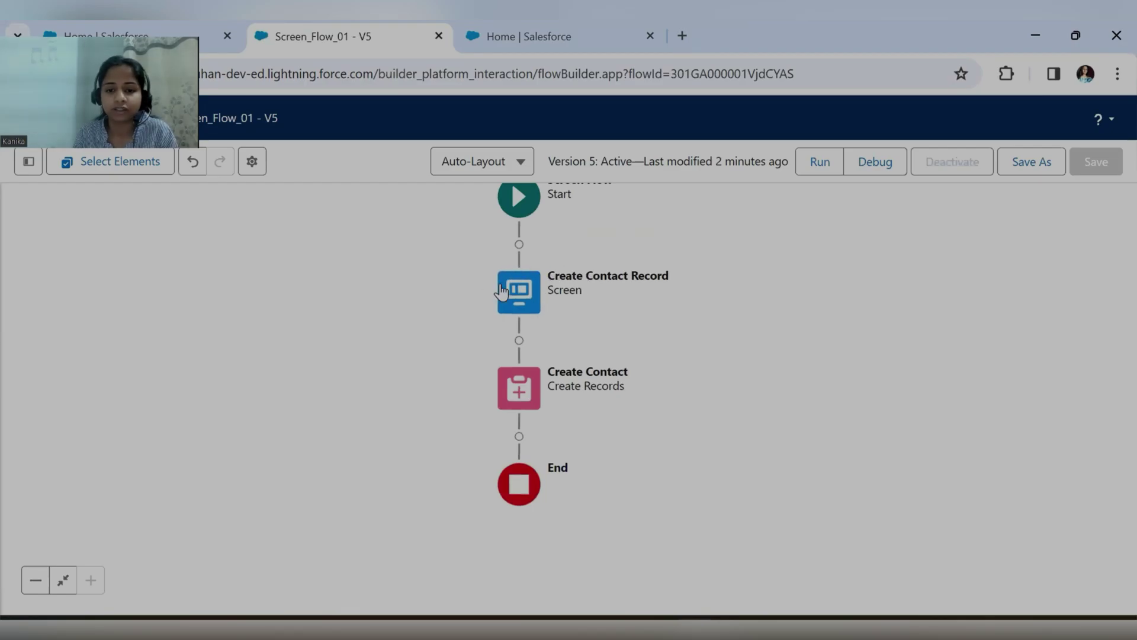
click(527, 298)
click(568, 466)
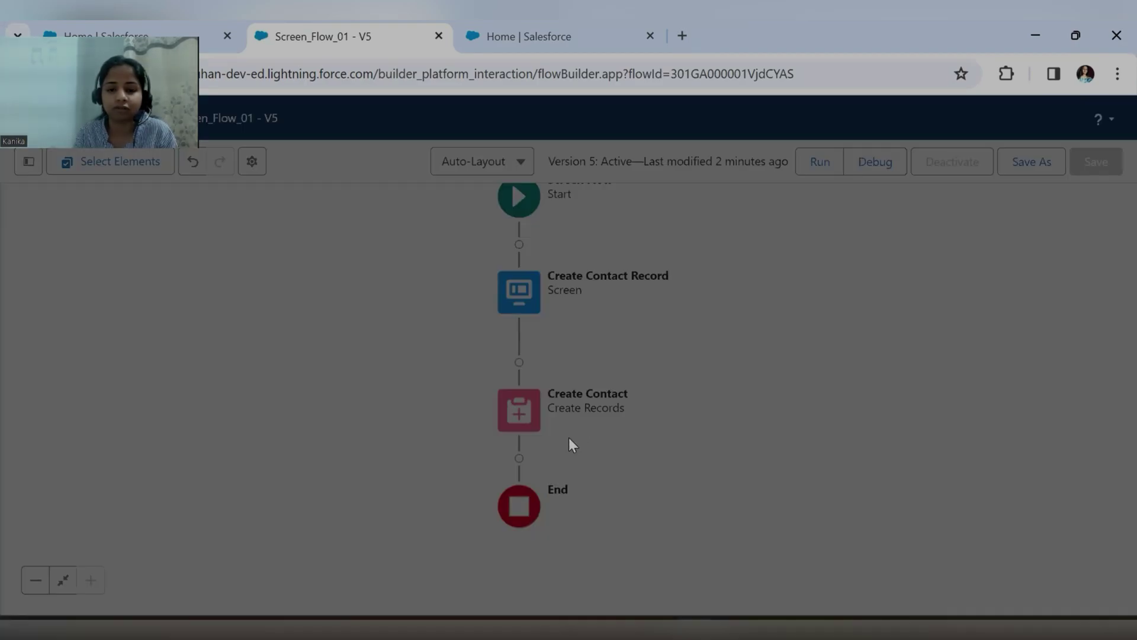
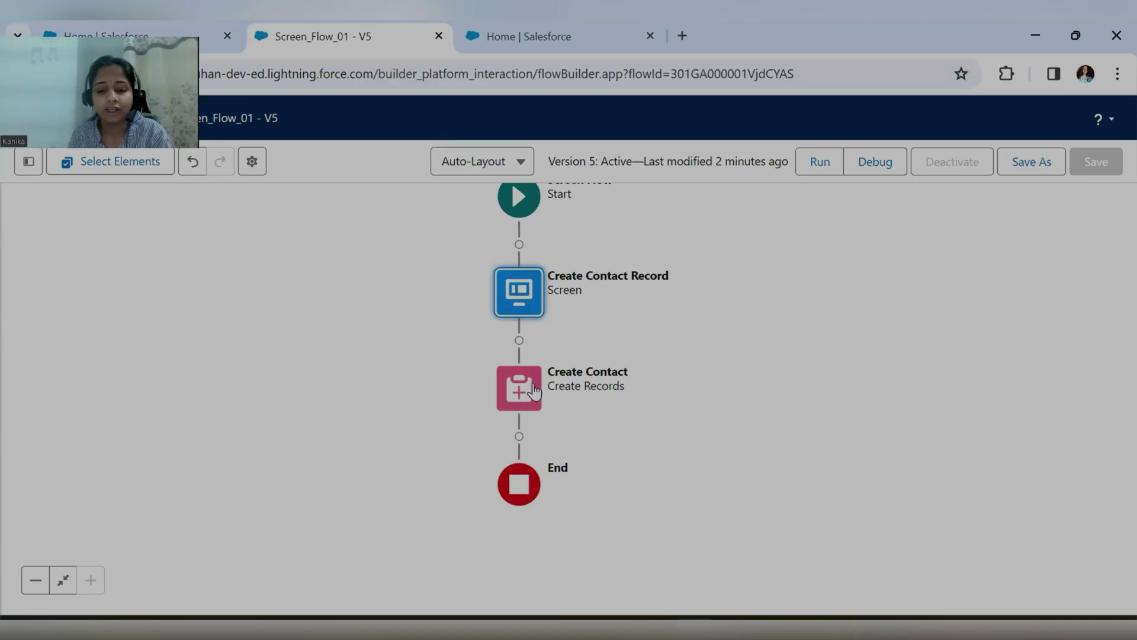
Step: Pan the flow canvas to show its lower part, from Create Contact down to End
drag(624, 427, 635, 395)
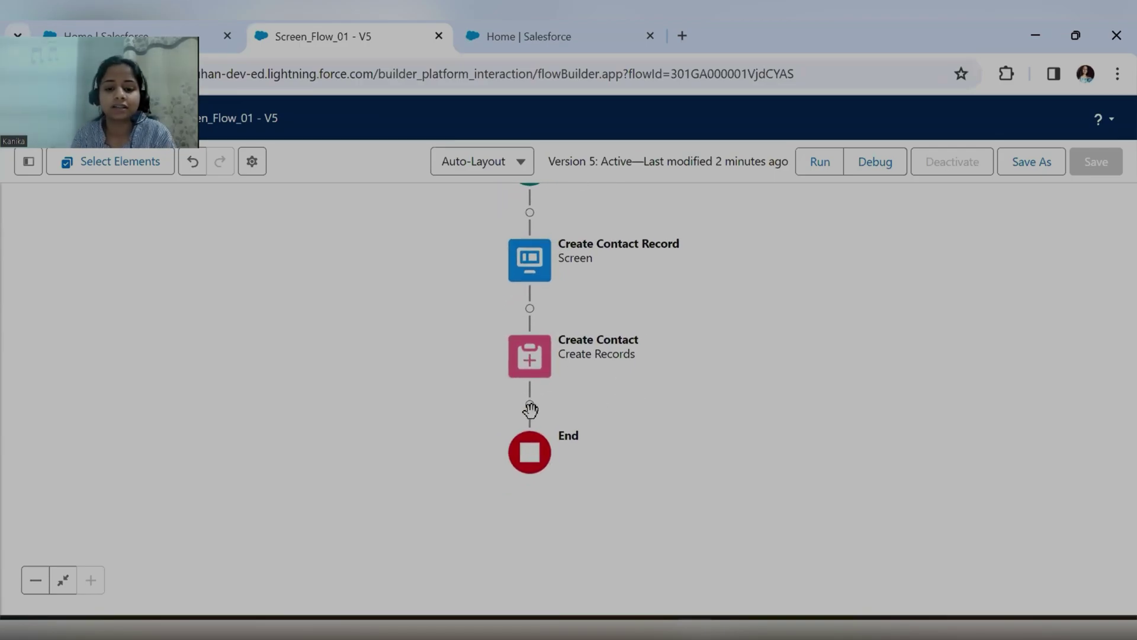
Step: Add a new Screen after Create Contact and uncheck Show Header
click(530, 406)
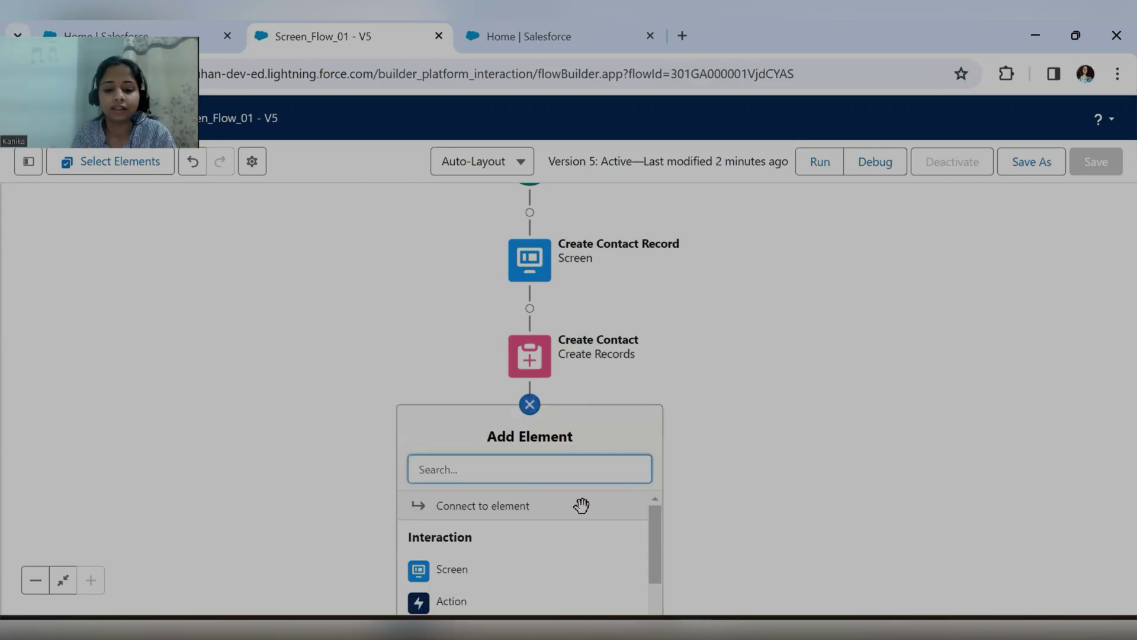
click(629, 569)
click(492, 288)
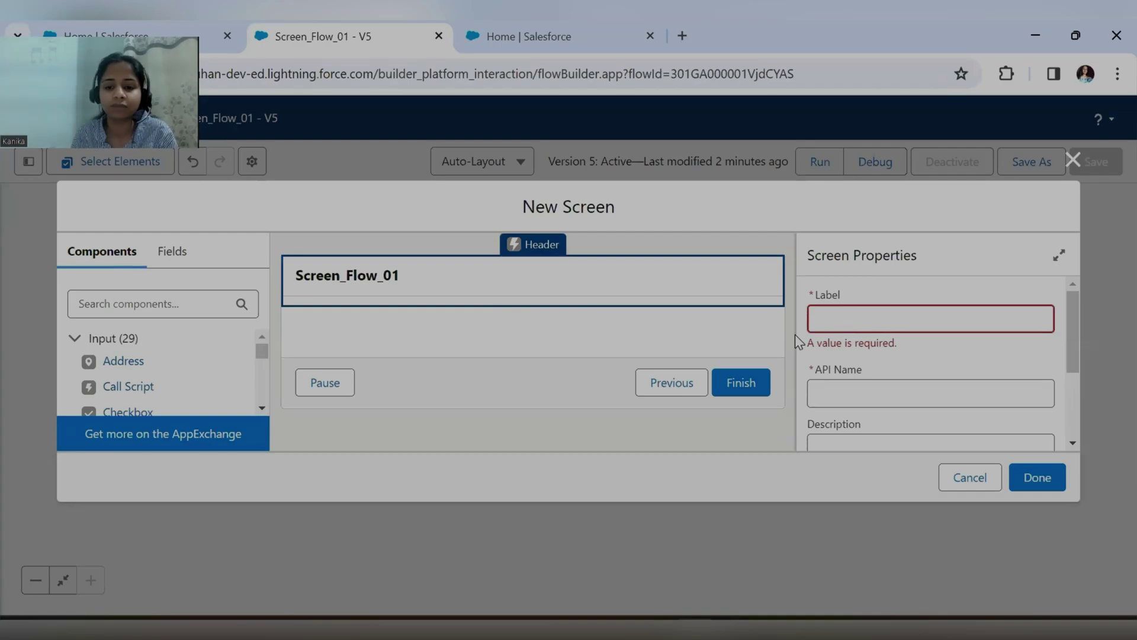
scroll(863, 355, down, 3)
scroll(863, 371, up, 3)
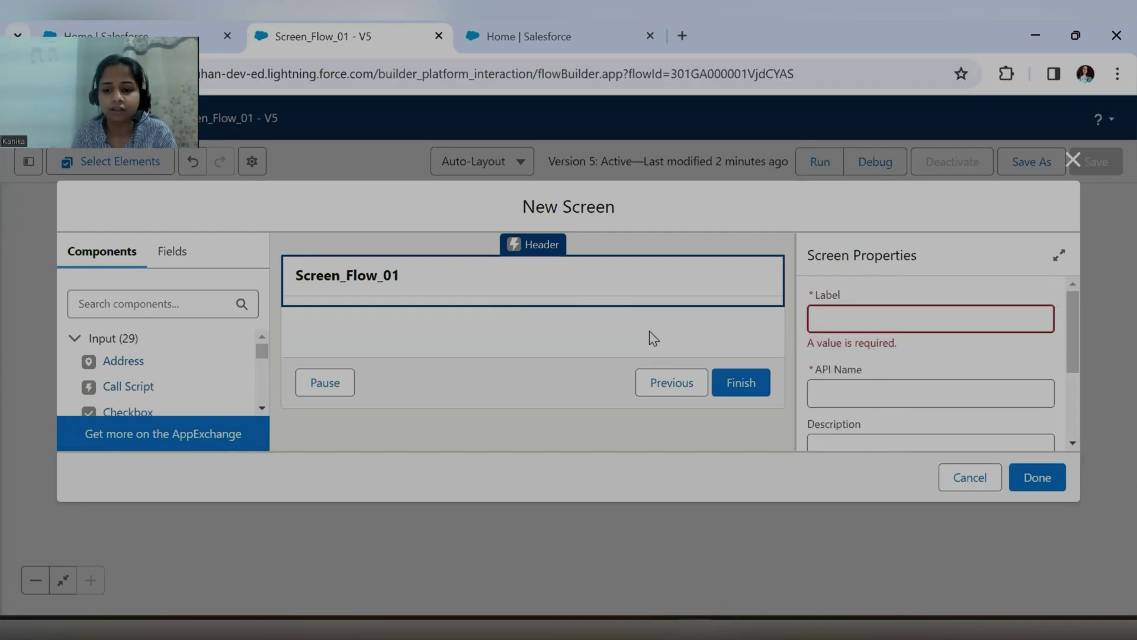
scroll(881, 351, down, 2)
click(813, 399)
scroll(909, 388, down, 1)
scroll(909, 388, down, 1)
click(815, 344)
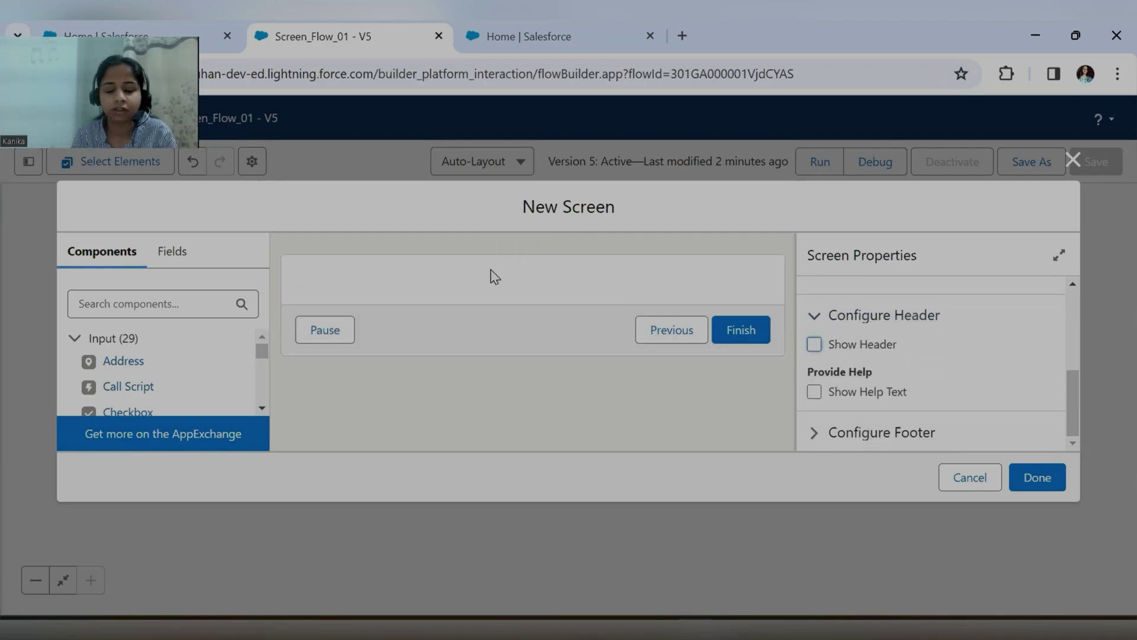
Step: Hide the Previous and Pause buttons in the screen footer, leaving only Finish
click(814, 433)
scroll(868, 377, down, 3)
scroll(816, 406, down, 2)
scroll(817, 407, down, 1)
scroll(819, 404, up, 1)
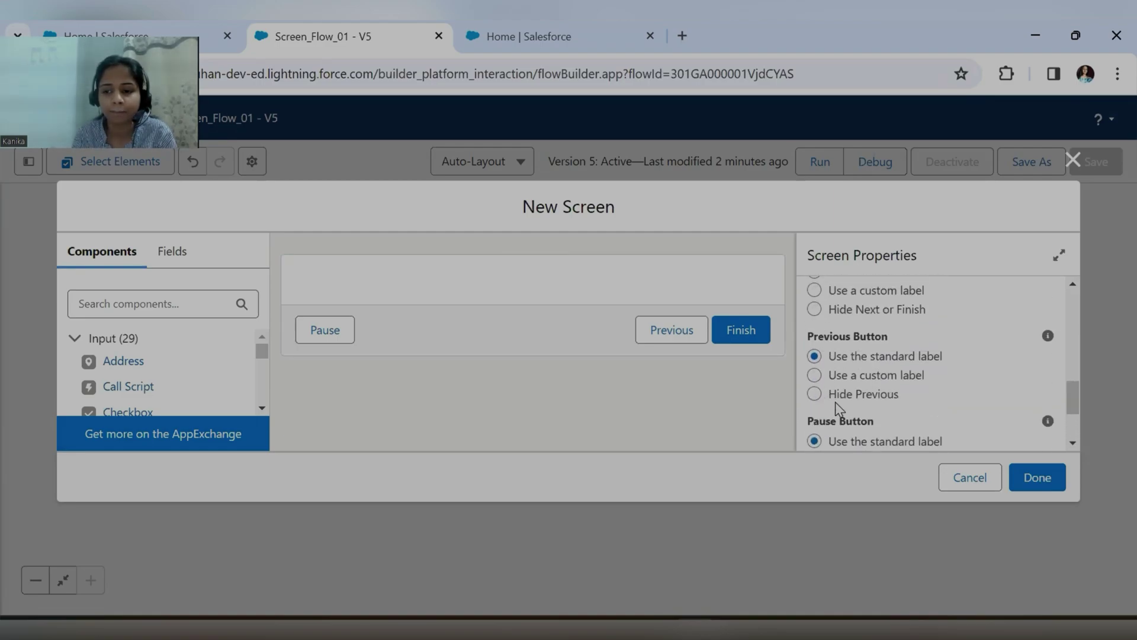
click(815, 394)
scroll(823, 391, down, 2)
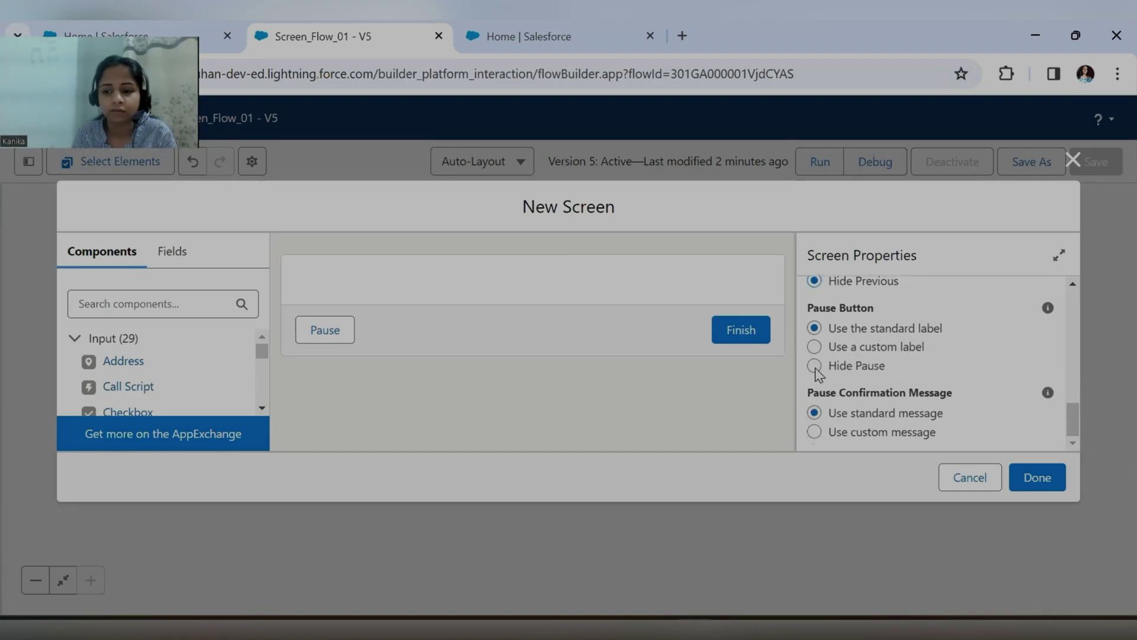
click(815, 368)
click(139, 303)
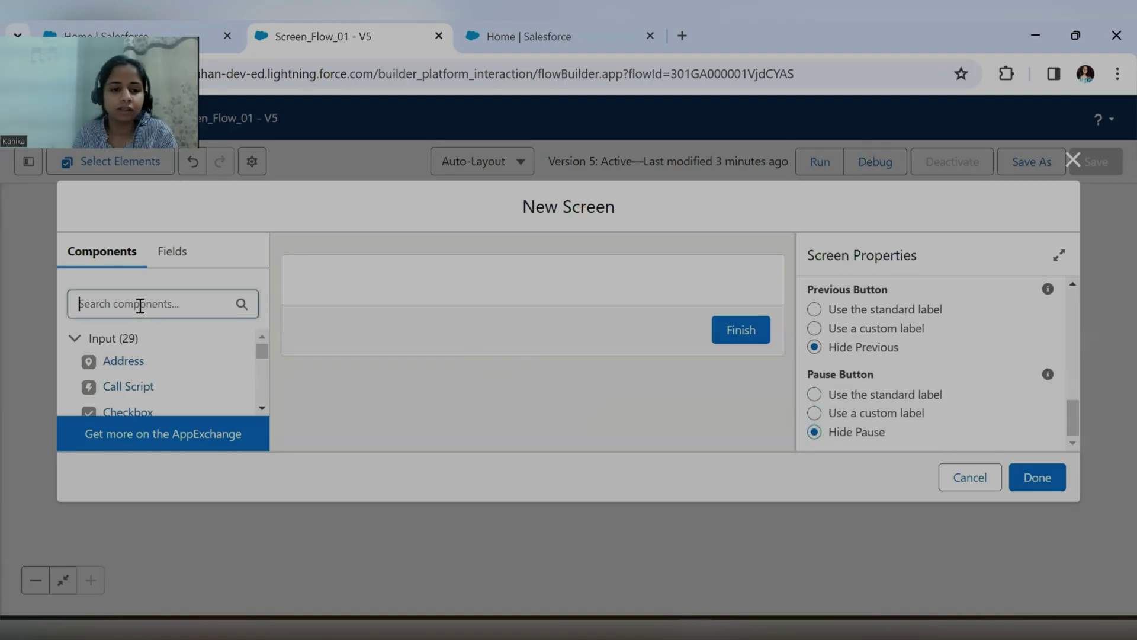
Step: Add a Display Text component reading 'Contact Record Created with Record id'
text(displa)
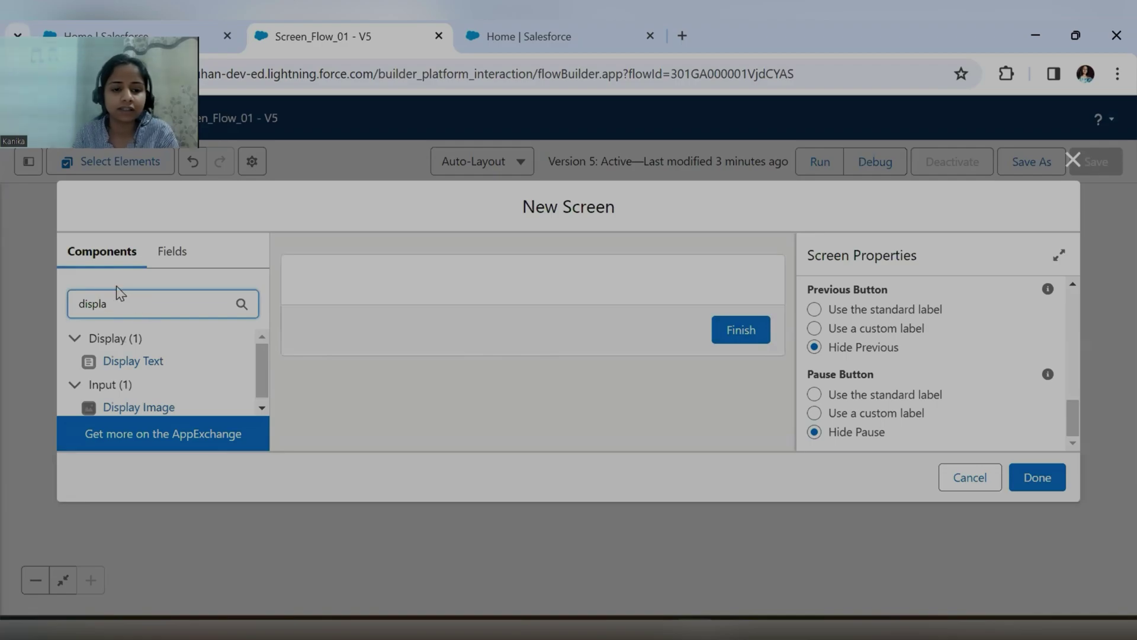
drag(142, 363, 331, 289)
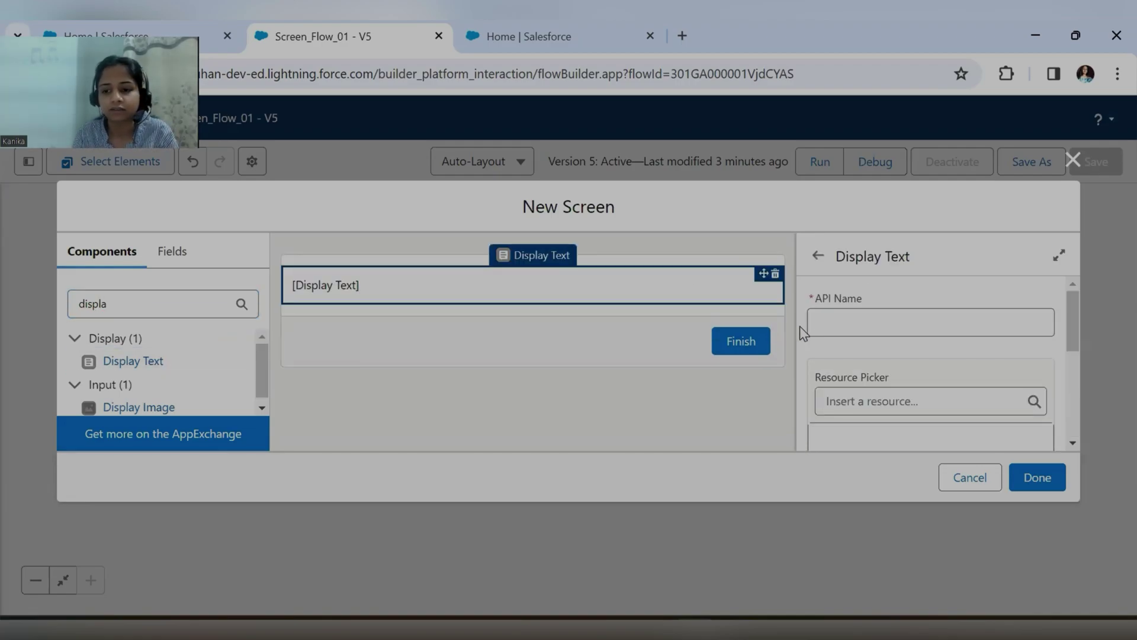
click(865, 326)
text(Display)
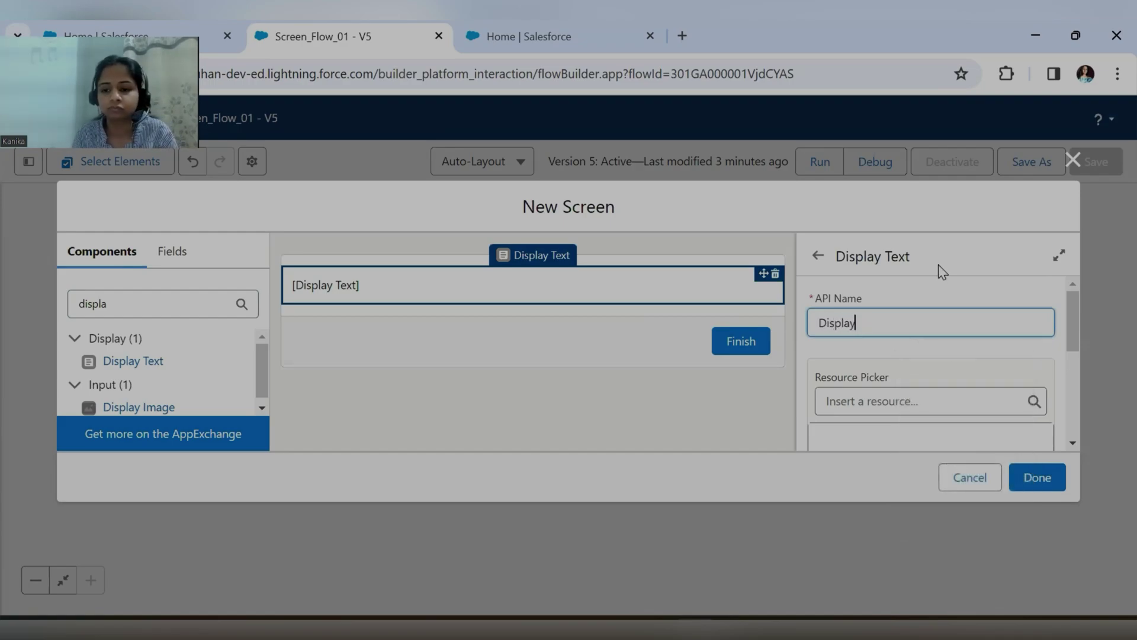
click(944, 360)
scroll(944, 364, down, 2)
click(904, 361)
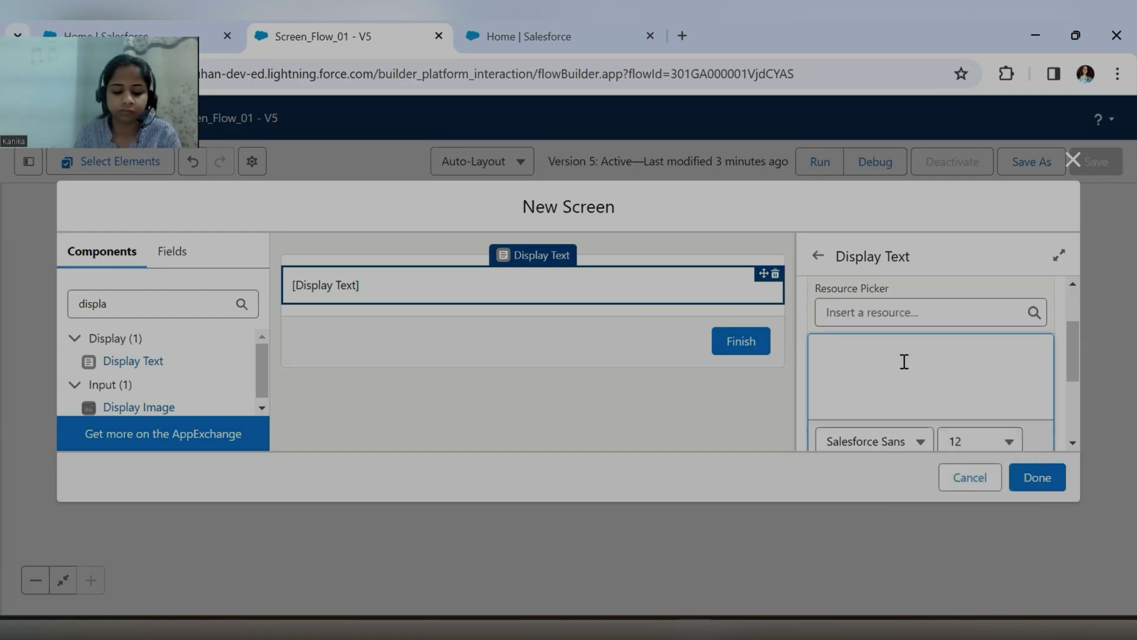
text(Contact )
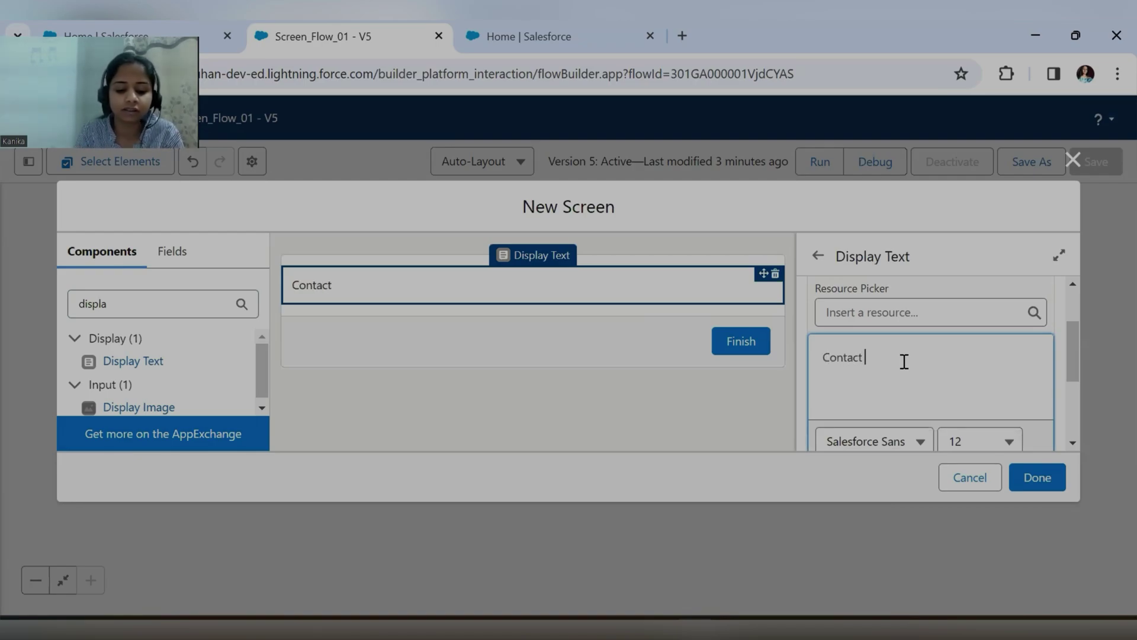
text(Record Crea)
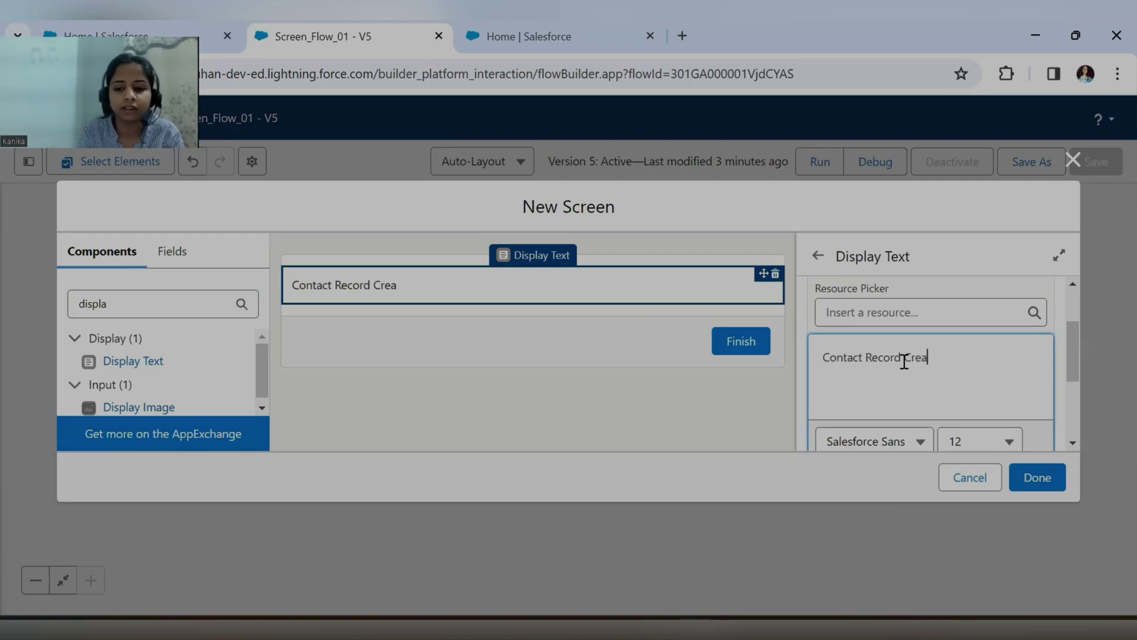
text(ted with)
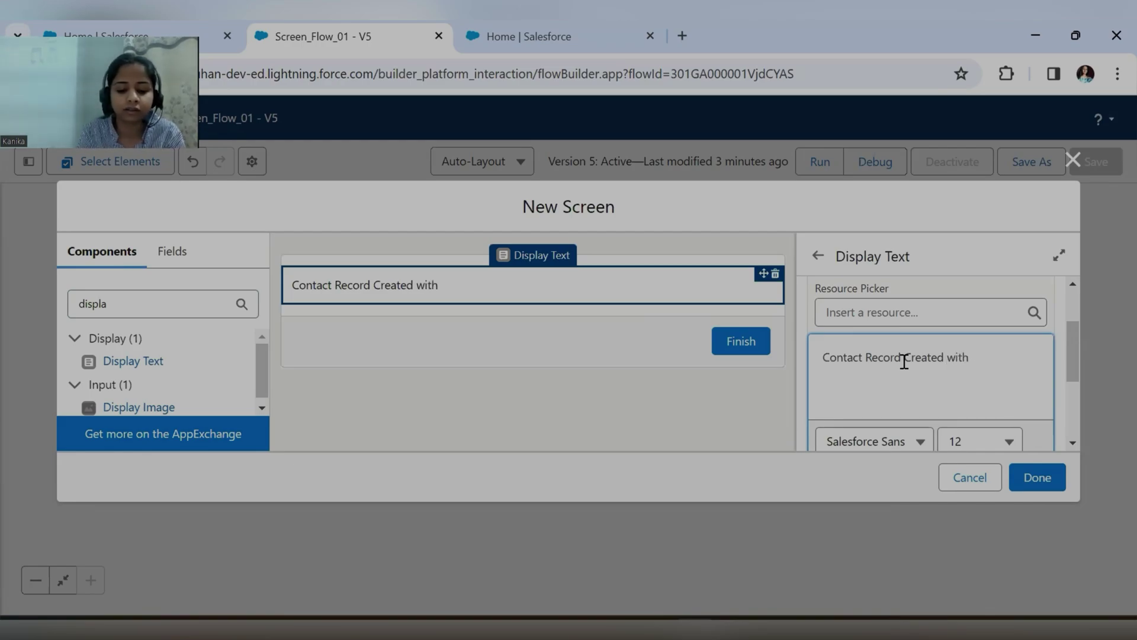
text( Record id)
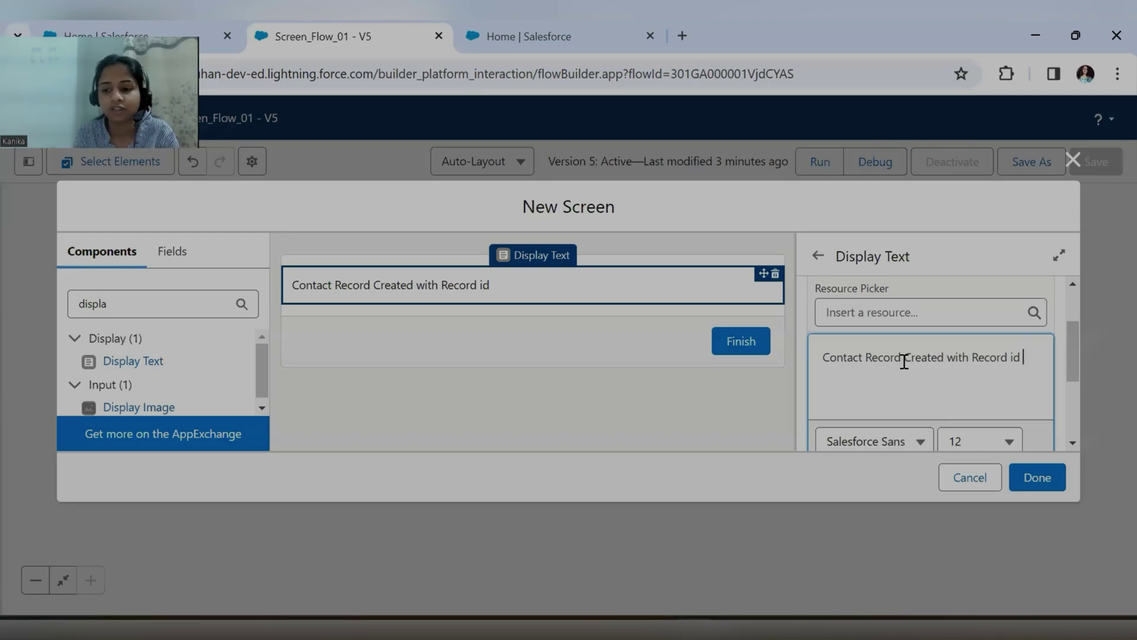
Step: Make the whole 'Contact Record Created with Record id' message bold
click(1038, 351)
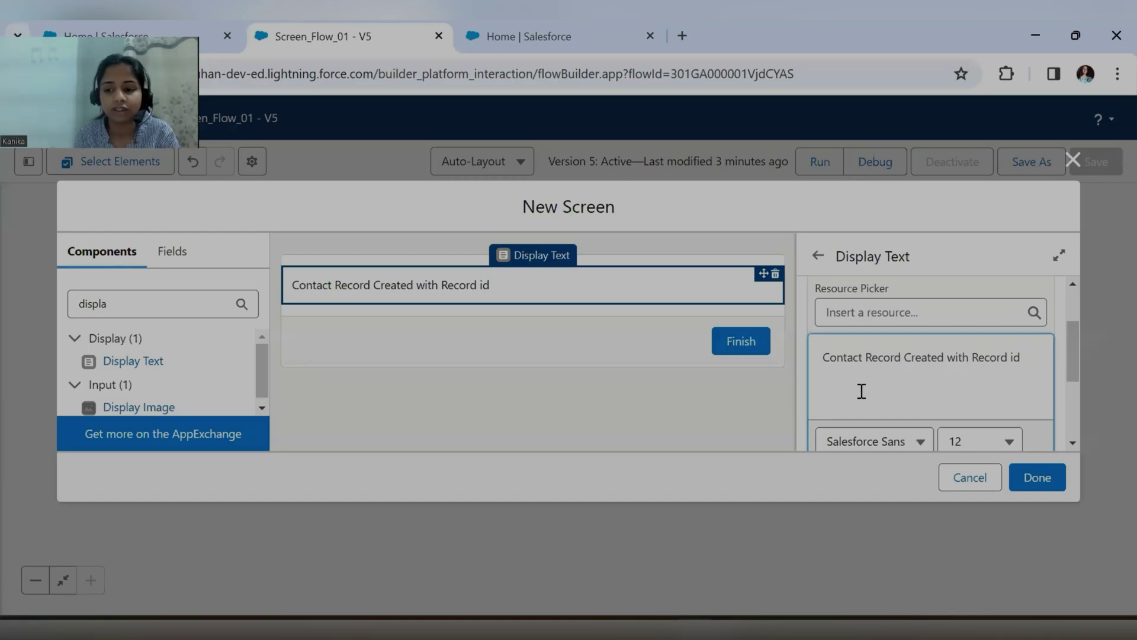
scroll(888, 386, down, 1)
scroll(888, 386, up, 1)
drag(828, 358, 1030, 357)
scroll(932, 379, down, 1)
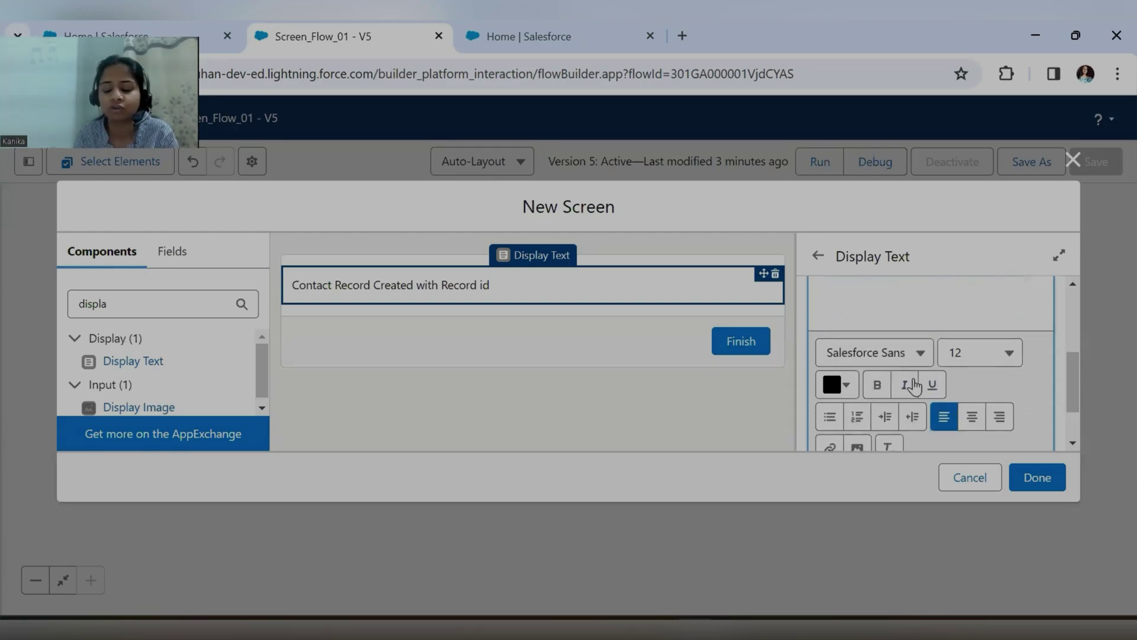
click(878, 386)
scroll(959, 382, up, 1)
click(972, 373)
scroll(983, 390, down, 1)
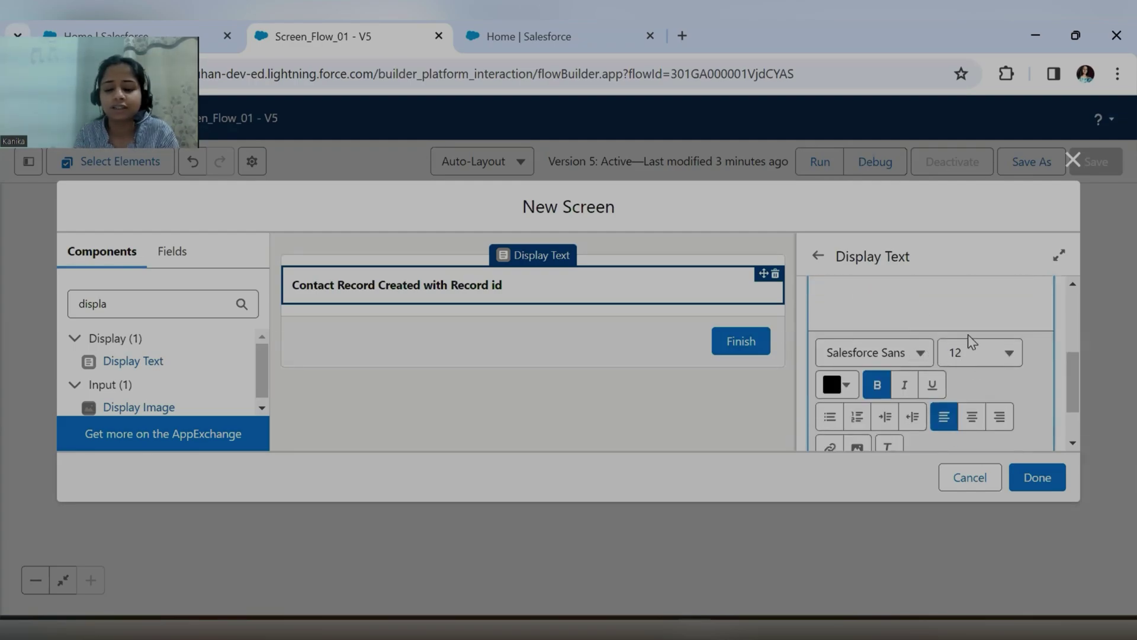
scroll(948, 343, up, 1)
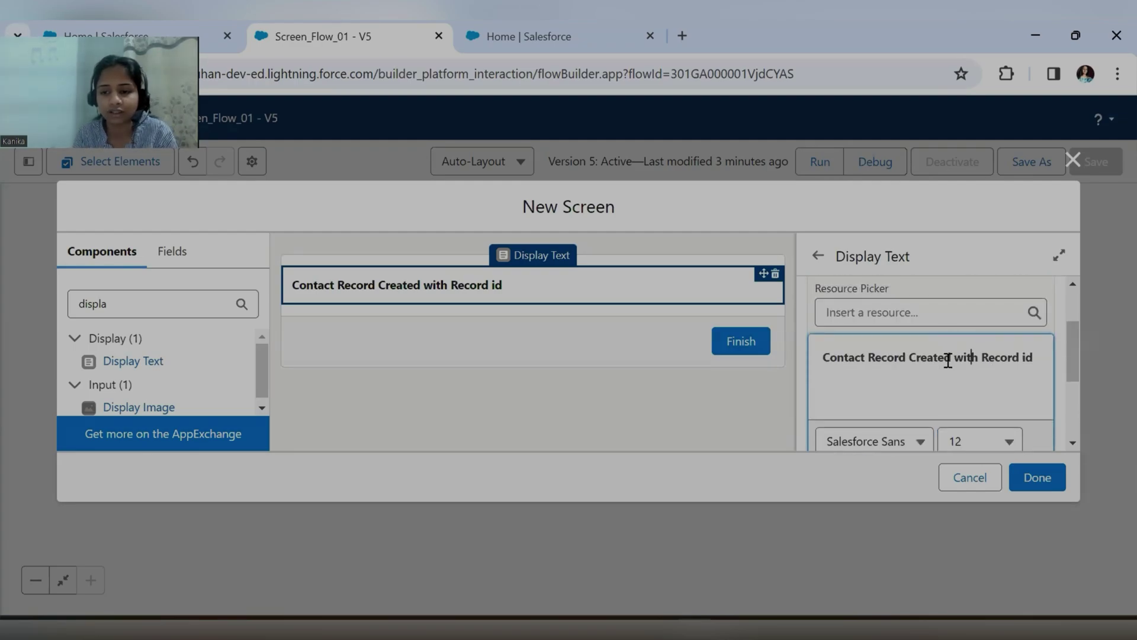
scroll(950, 366, down, 1)
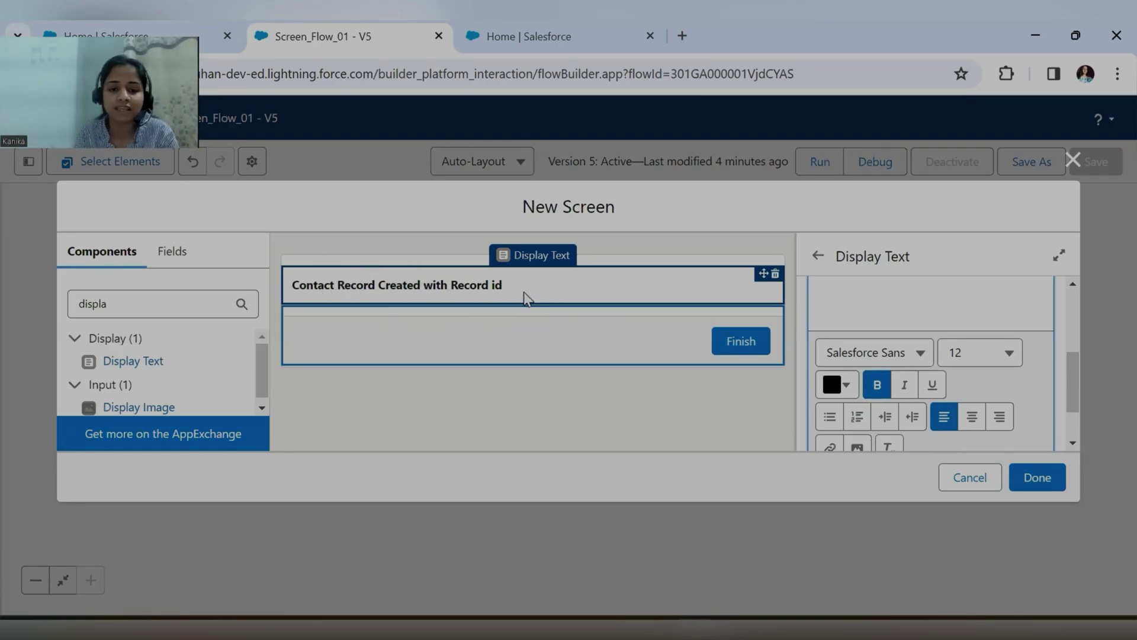
scroll(927, 341, up, 3)
Step: Dismiss the error list, label the screen 'Footer' and add it to the flow
click(1048, 474)
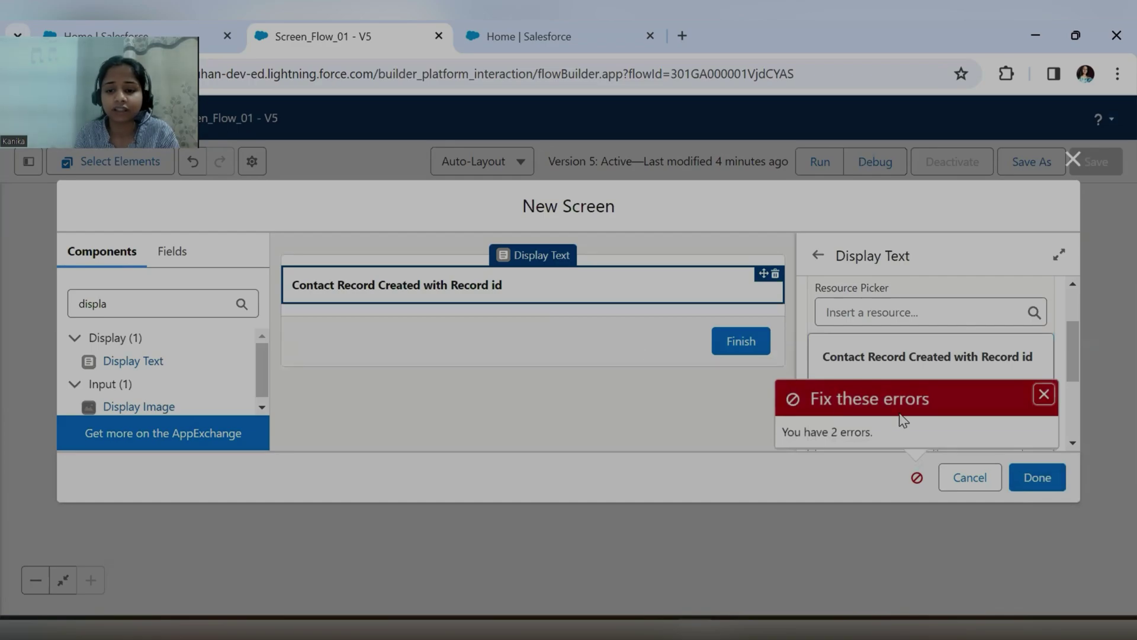
scroll(928, 377, up, 1)
scroll(929, 377, up, 1)
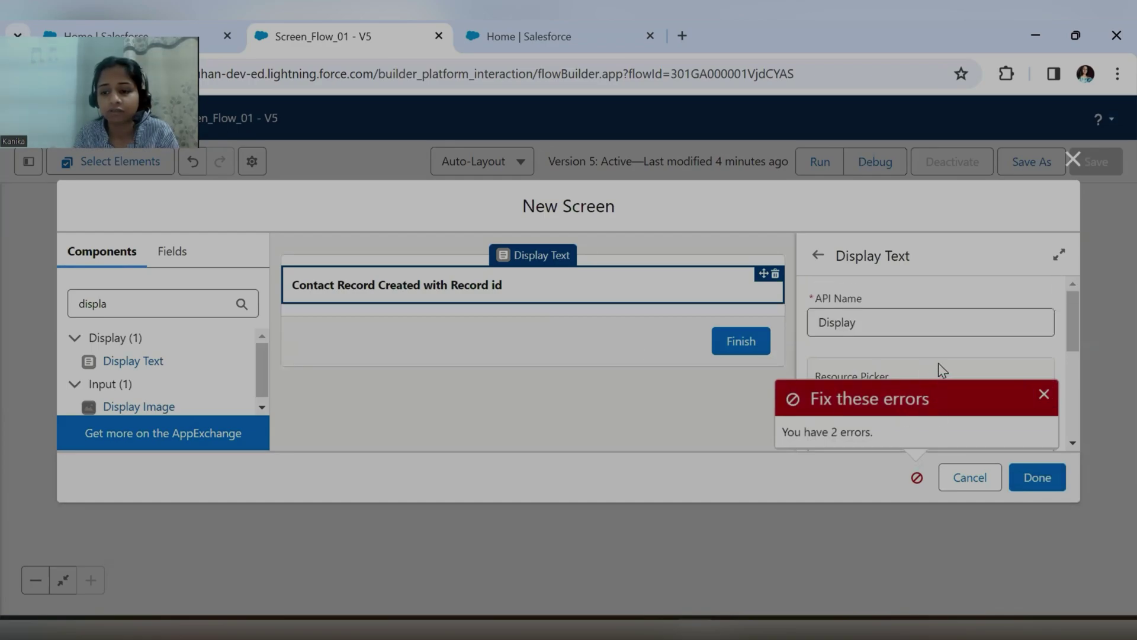
click(1044, 395)
scroll(924, 386, down, 4)
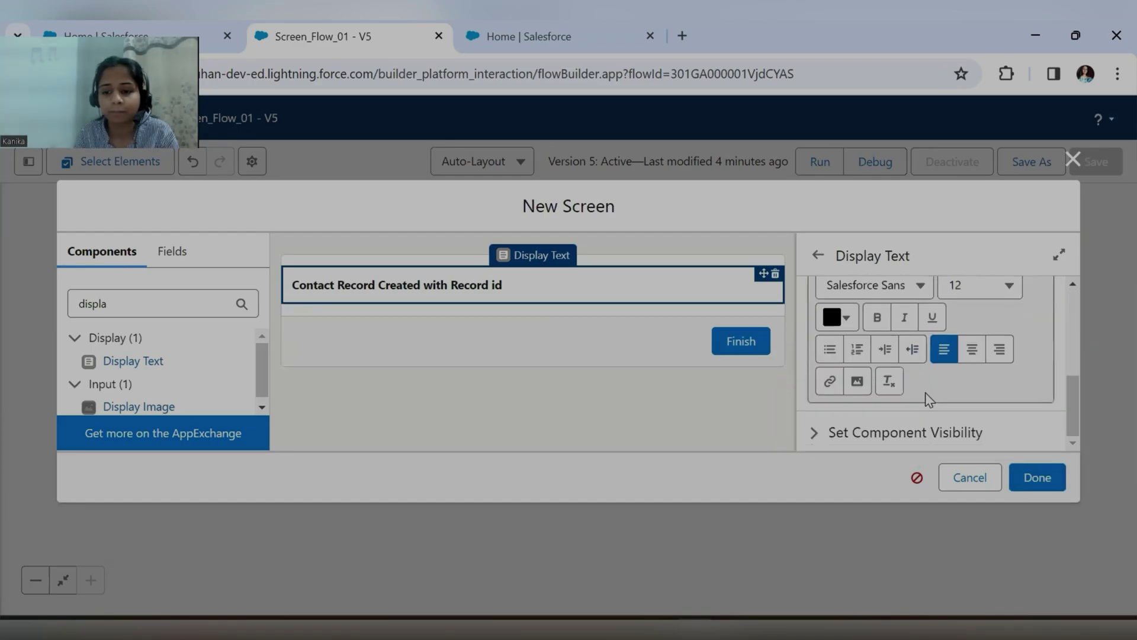
click(556, 354)
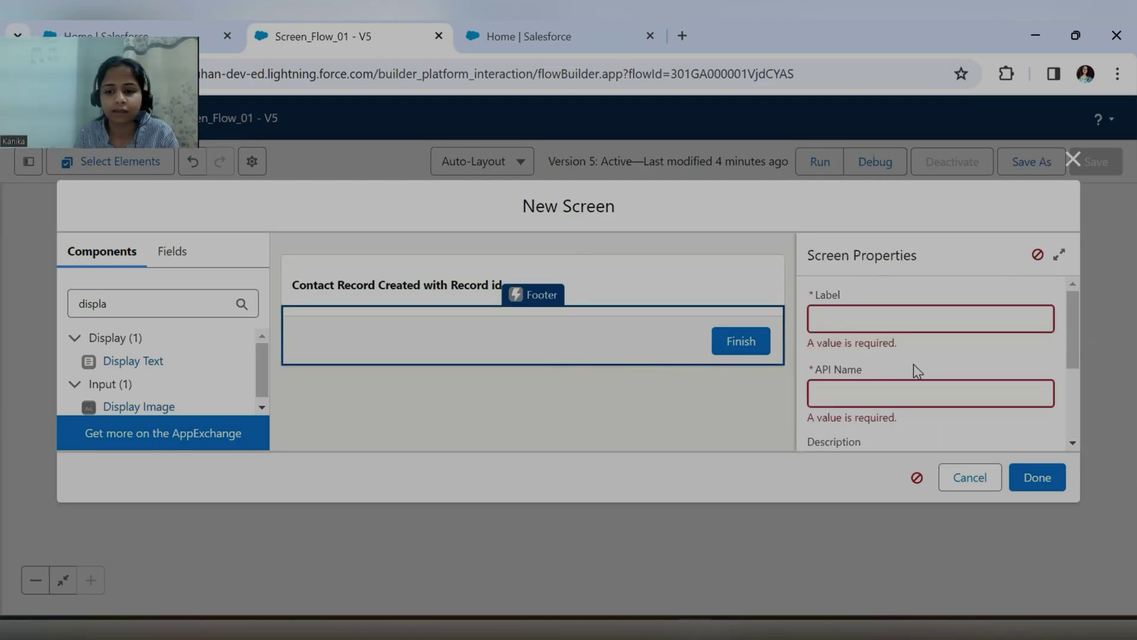
click(877, 326)
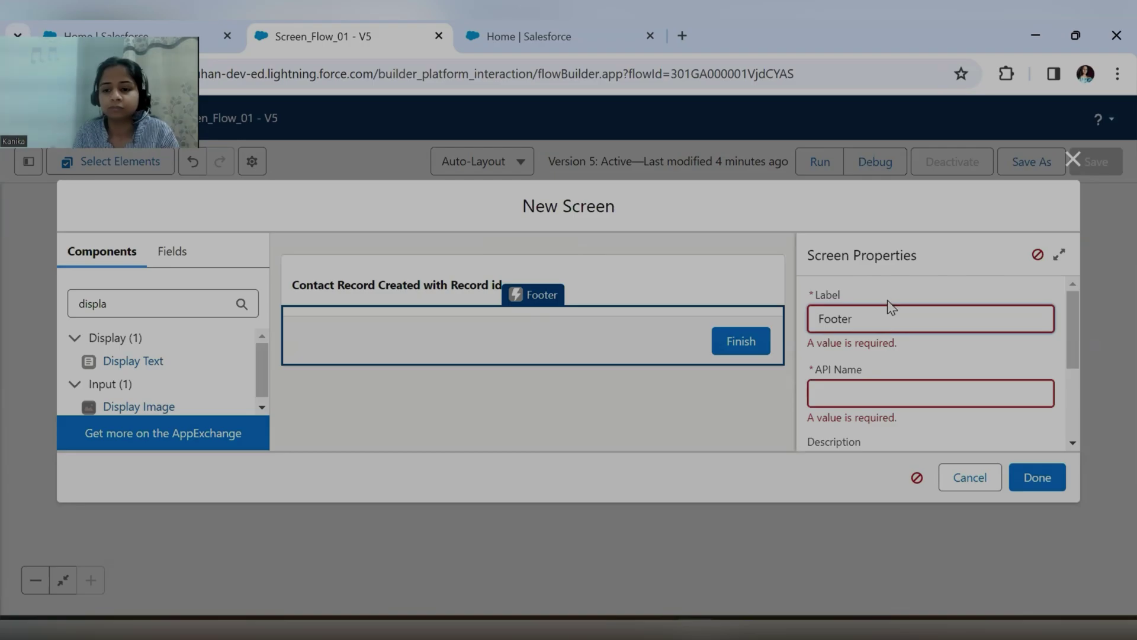
click(919, 338)
scroll(972, 415, down, 3)
click(1045, 468)
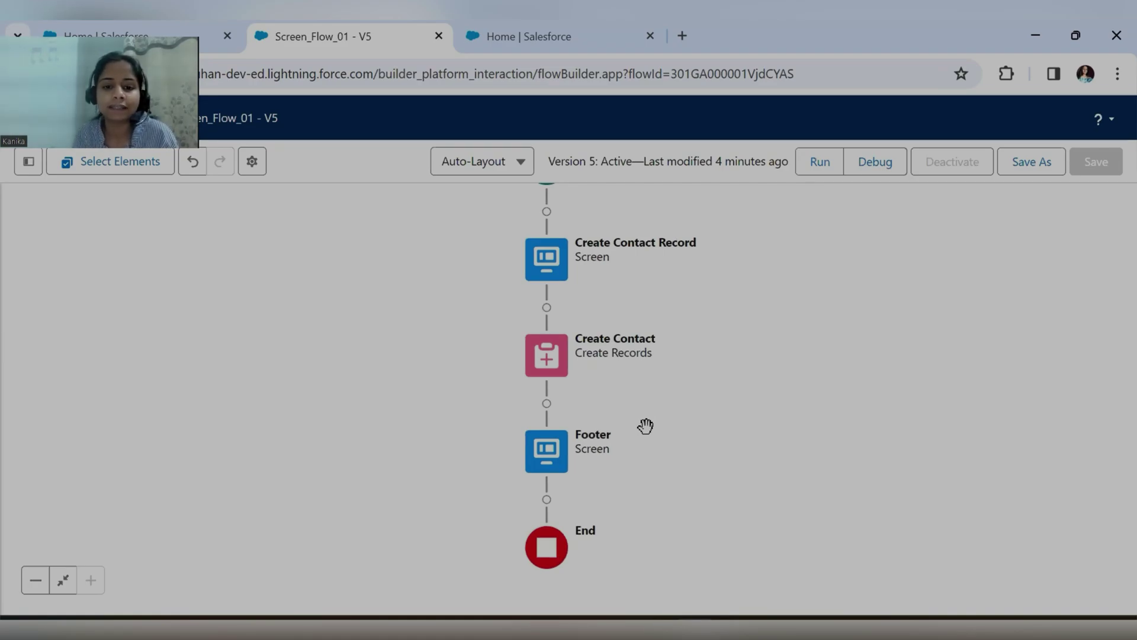
Step: In the Create Contact settings, turn on Manually assign variables
click(553, 356)
double_click(553, 356)
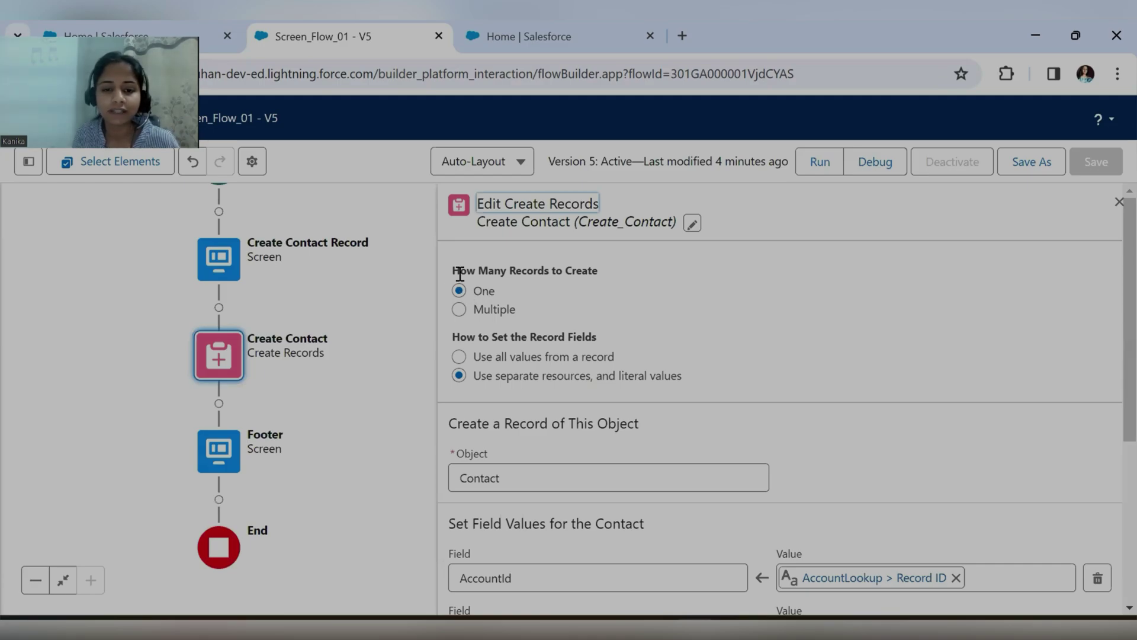
scroll(615, 334, down, 1)
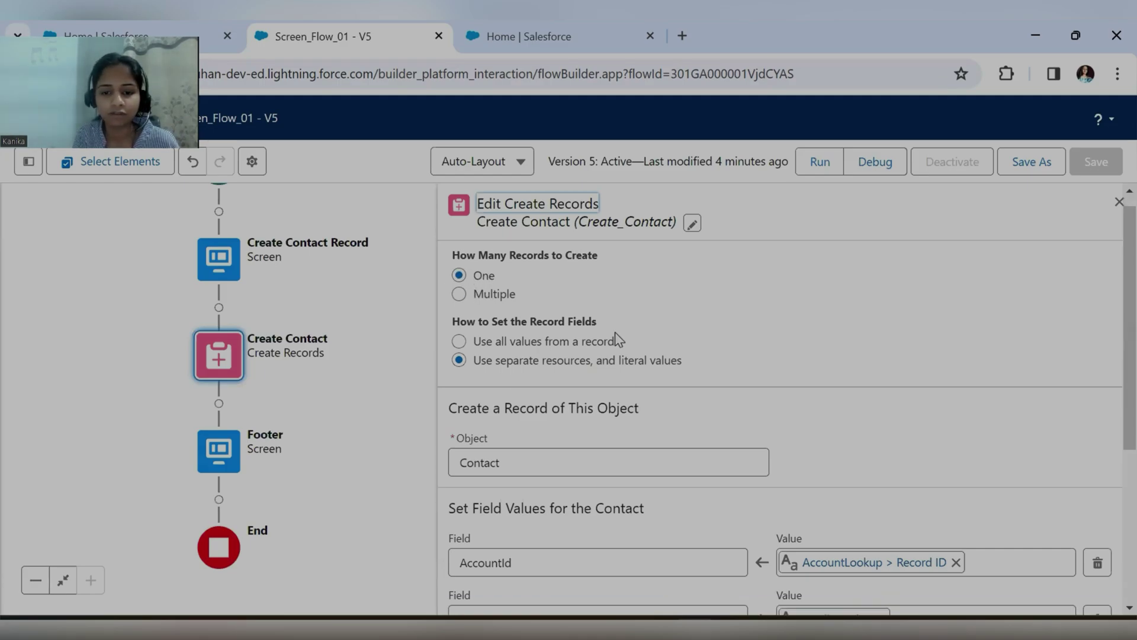
scroll(614, 332, down, 1)
scroll(645, 320, down, 1)
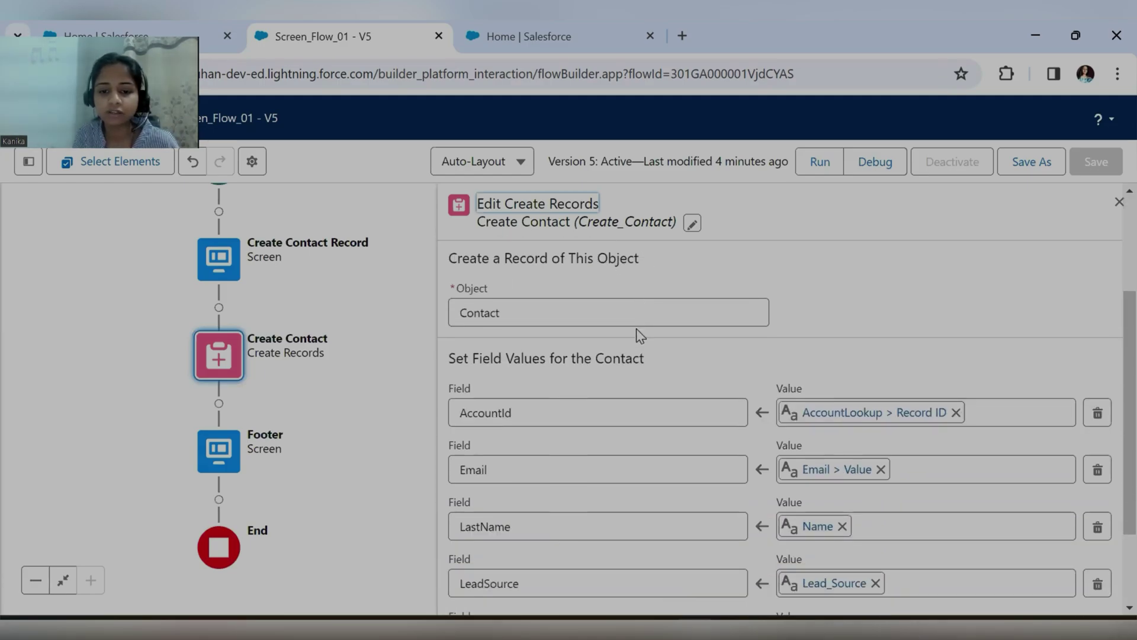
scroll(640, 335, down, 1)
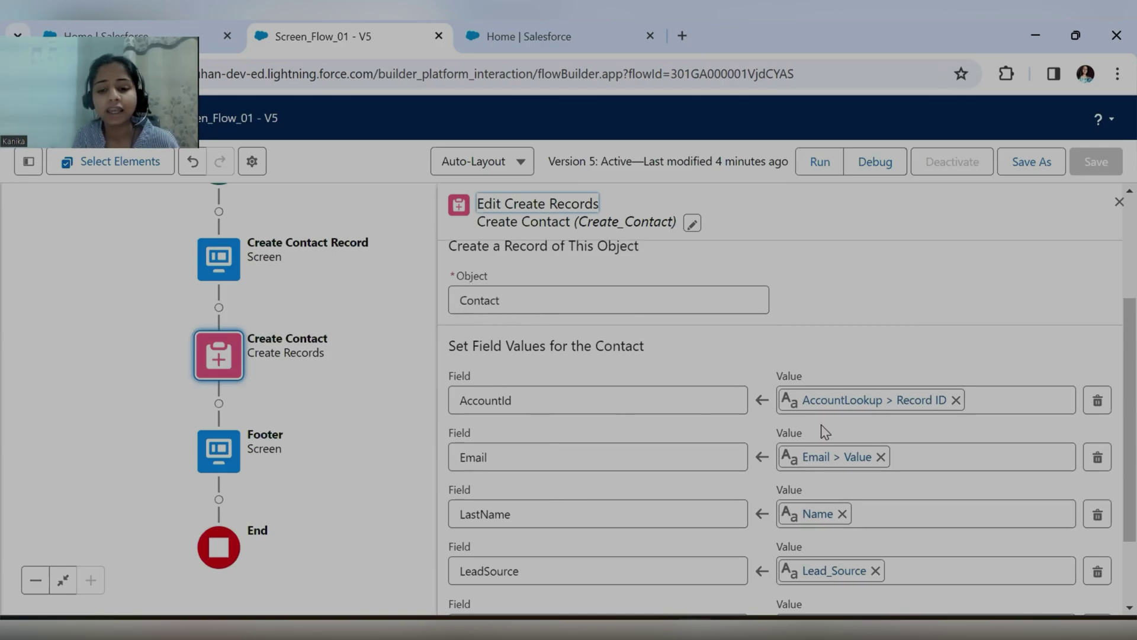
scroll(640, 485, down, 2)
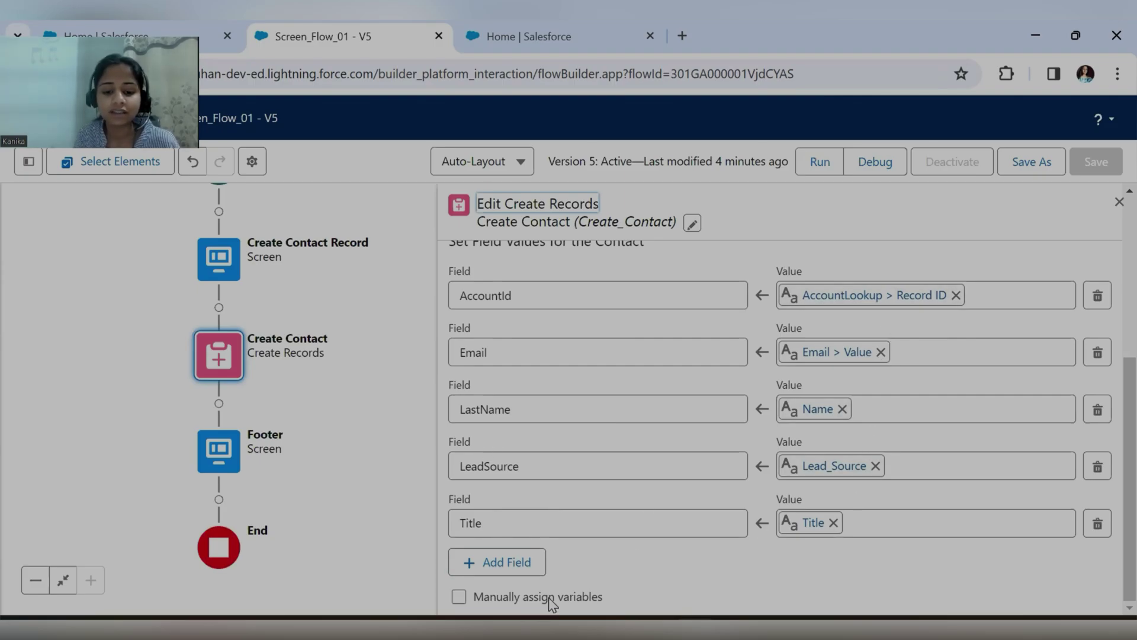
key(ctrl+minus)
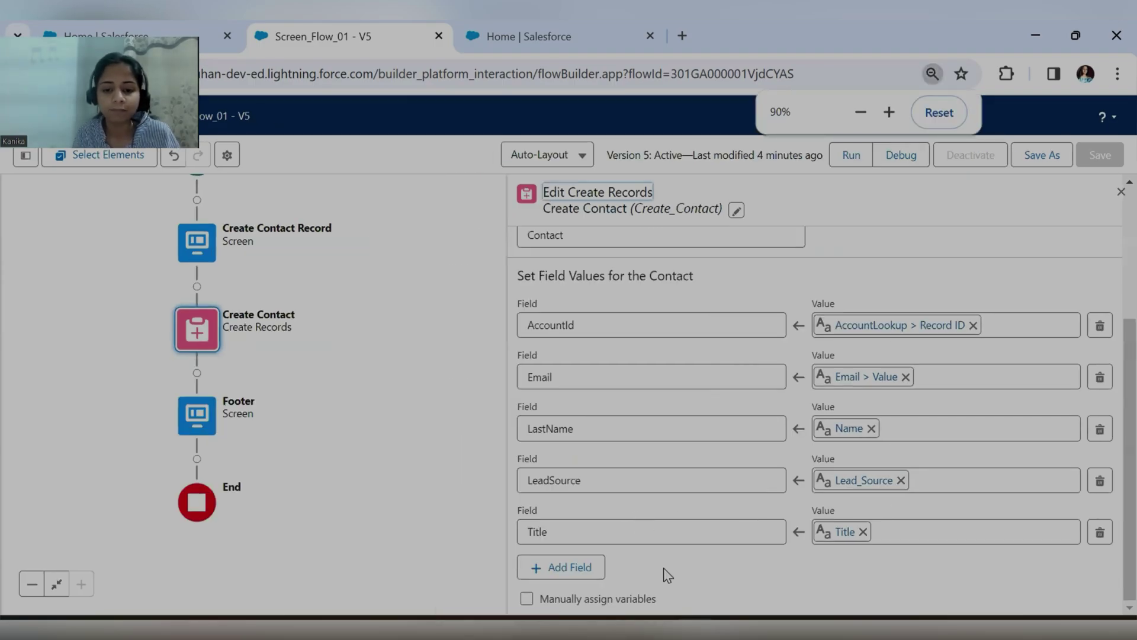
key(ctrl+plus)
key(ctrl+plus)
scroll(662, 546, down, 2)
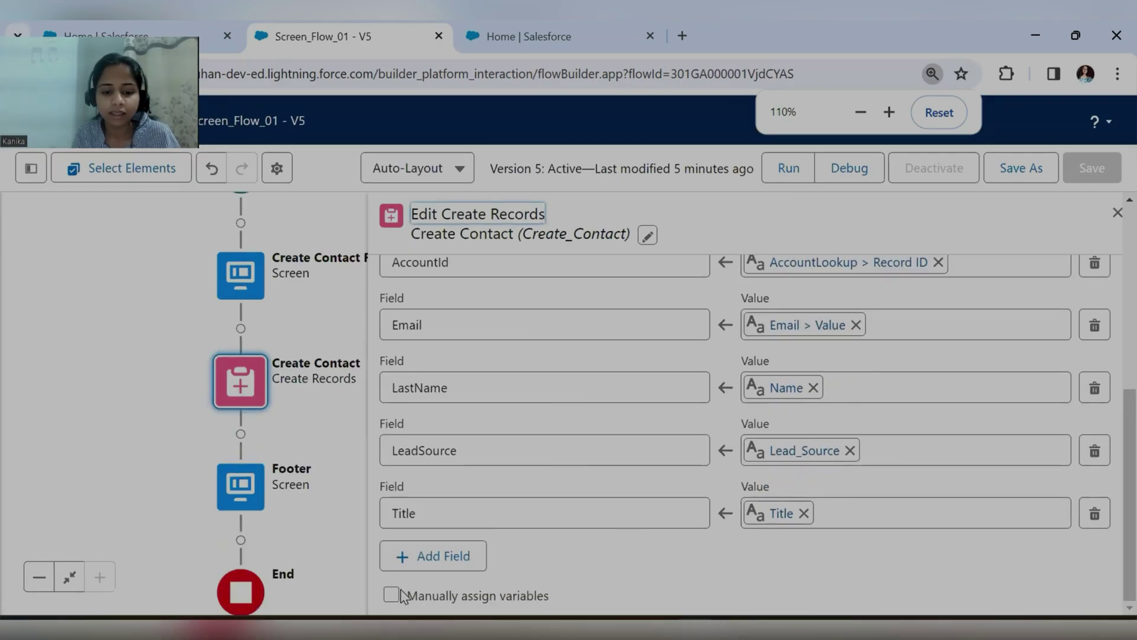
drag(398, 597, 547, 594)
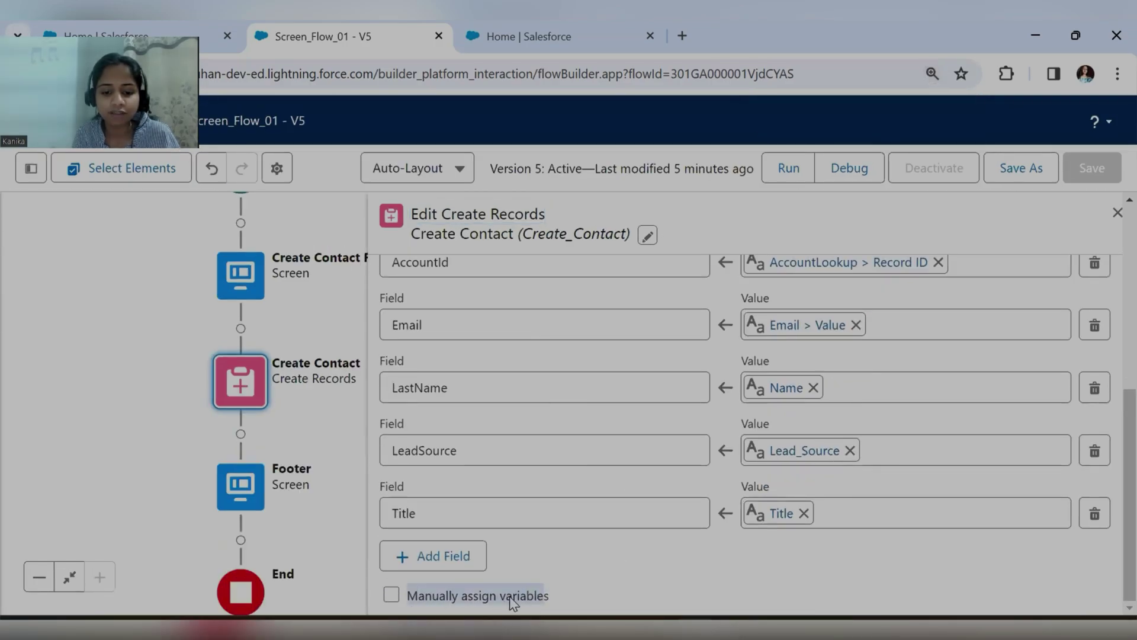
click(396, 597)
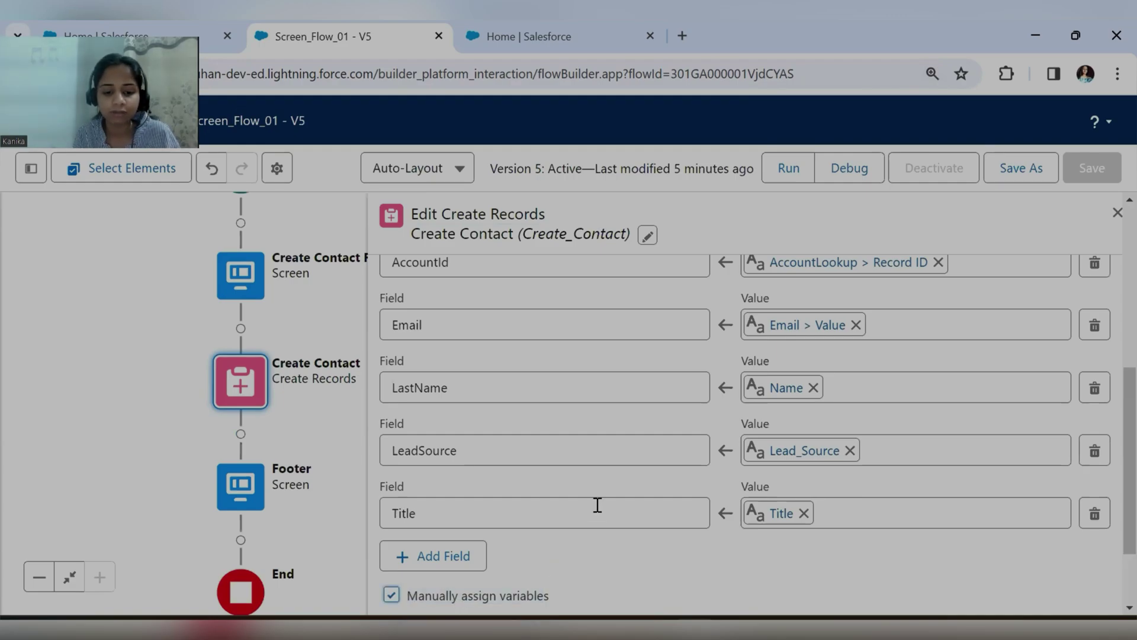
Step: Start a New Resource from the Store Contact ID variable field
scroll(596, 505, down, 2)
drag(425, 532, 634, 535)
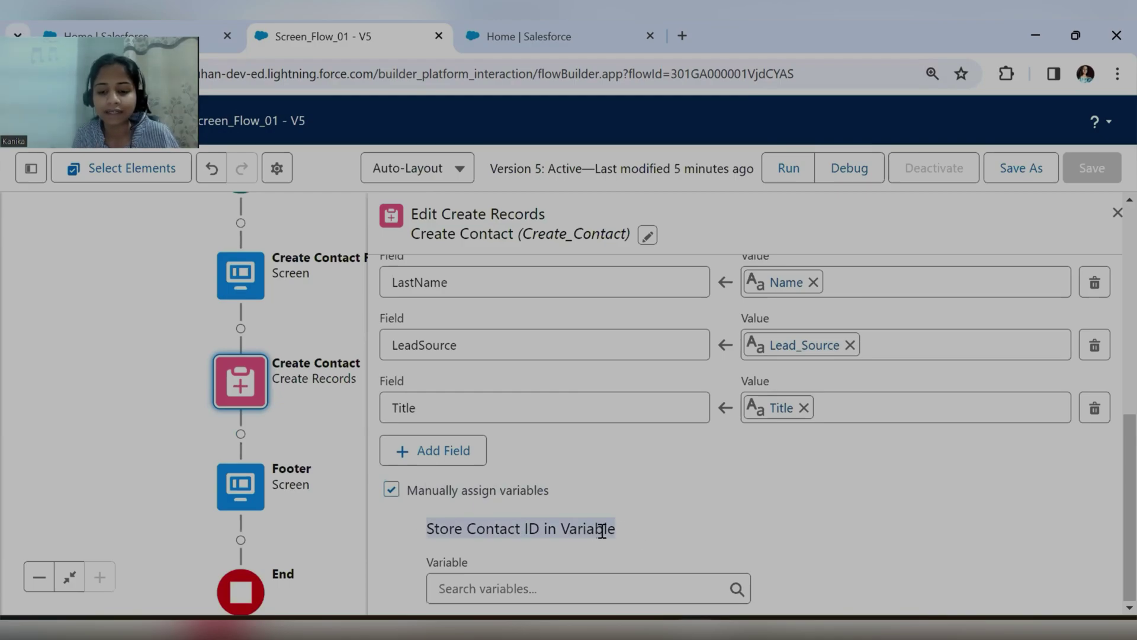
scroll(677, 406, up, 3)
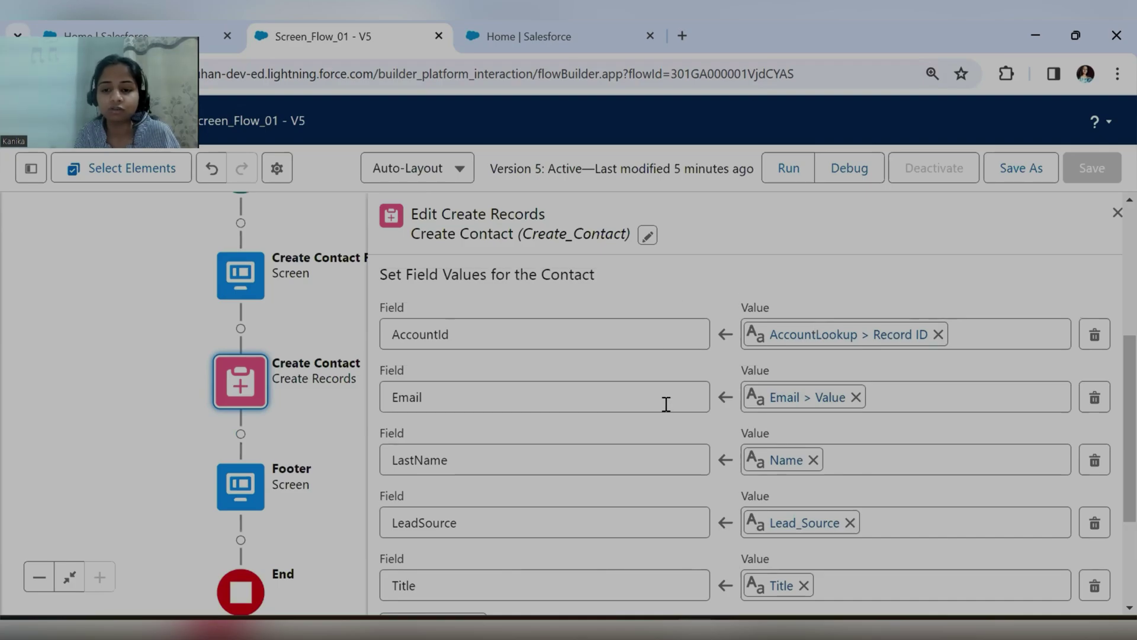
scroll(675, 418, down, 3)
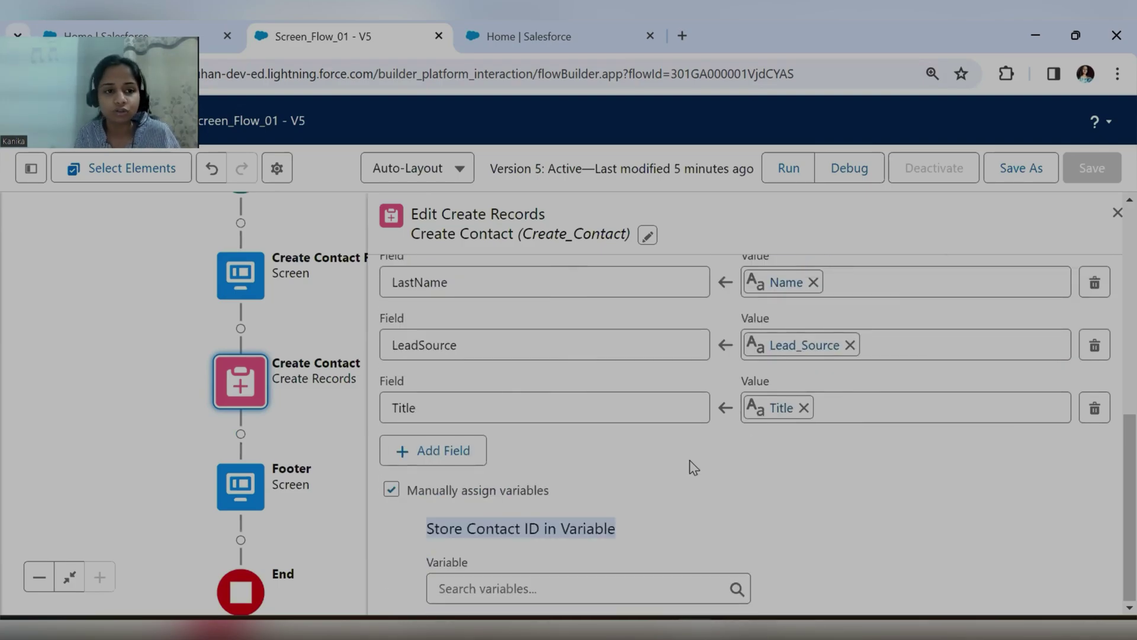
click(488, 585)
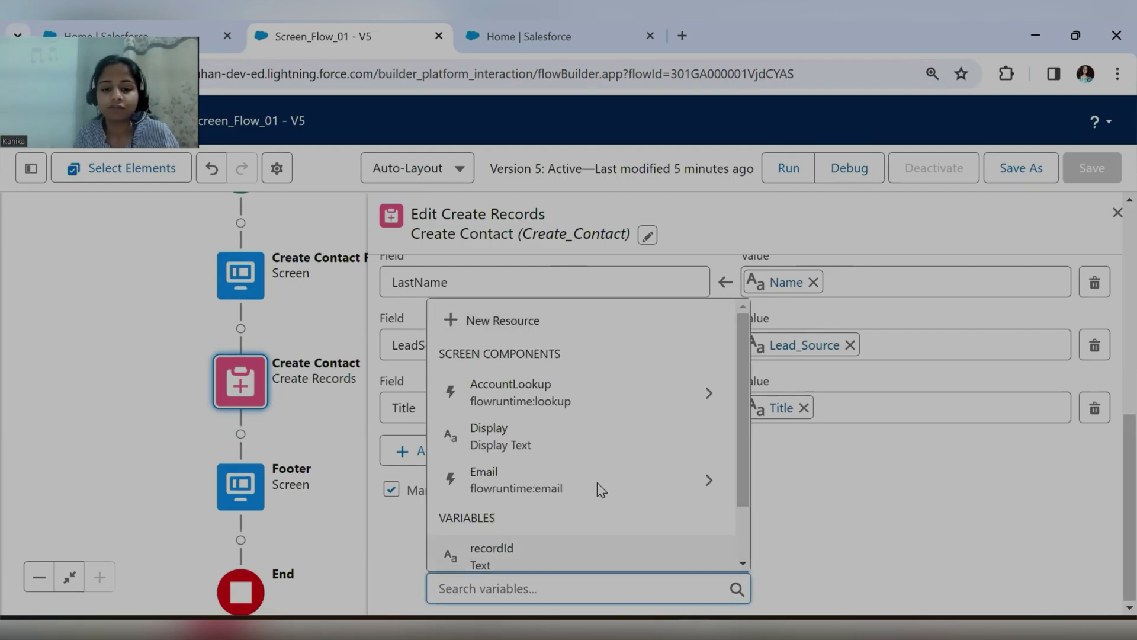
click(549, 327)
click(336, 283)
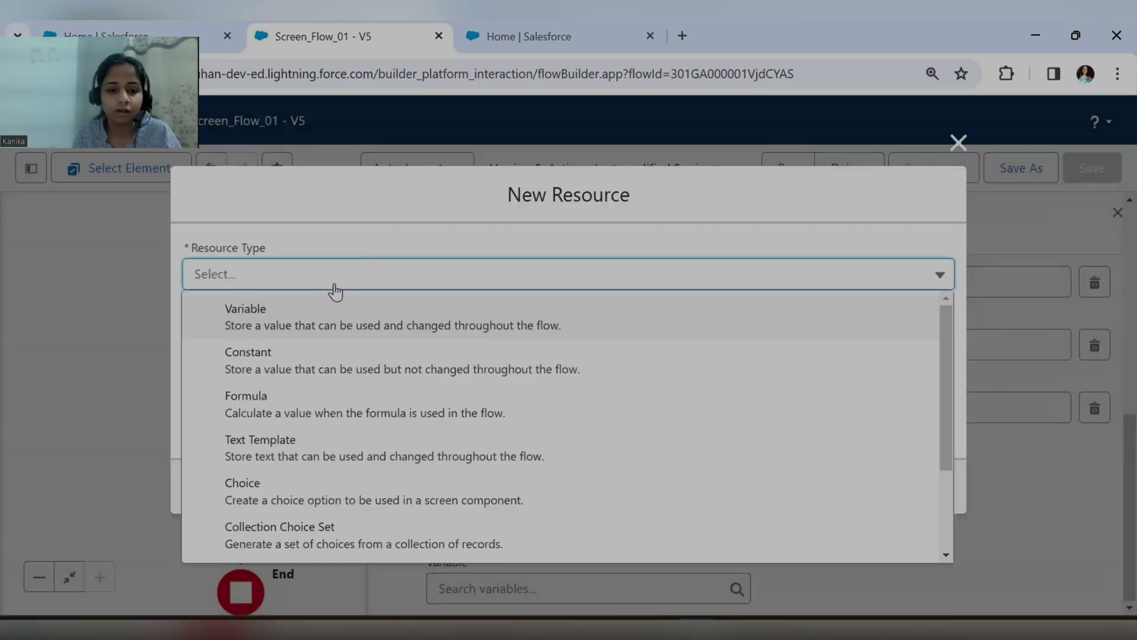
Step: Create a Text variable named contactId and insert it as the contact ID reference
click(315, 303)
click(253, 325)
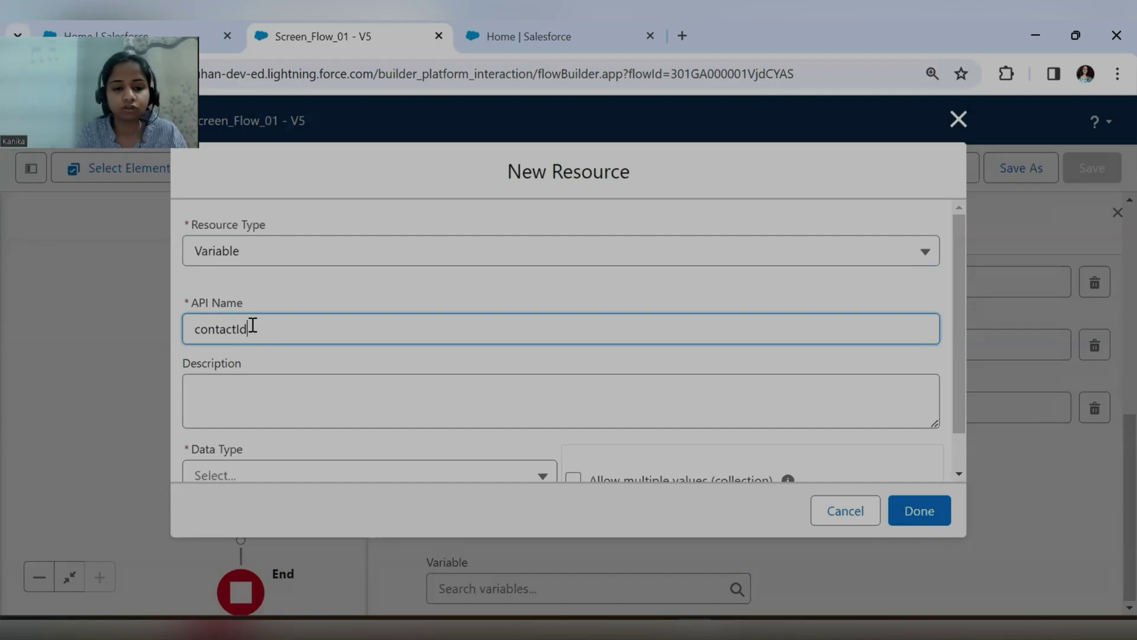
scroll(287, 399, down, 1)
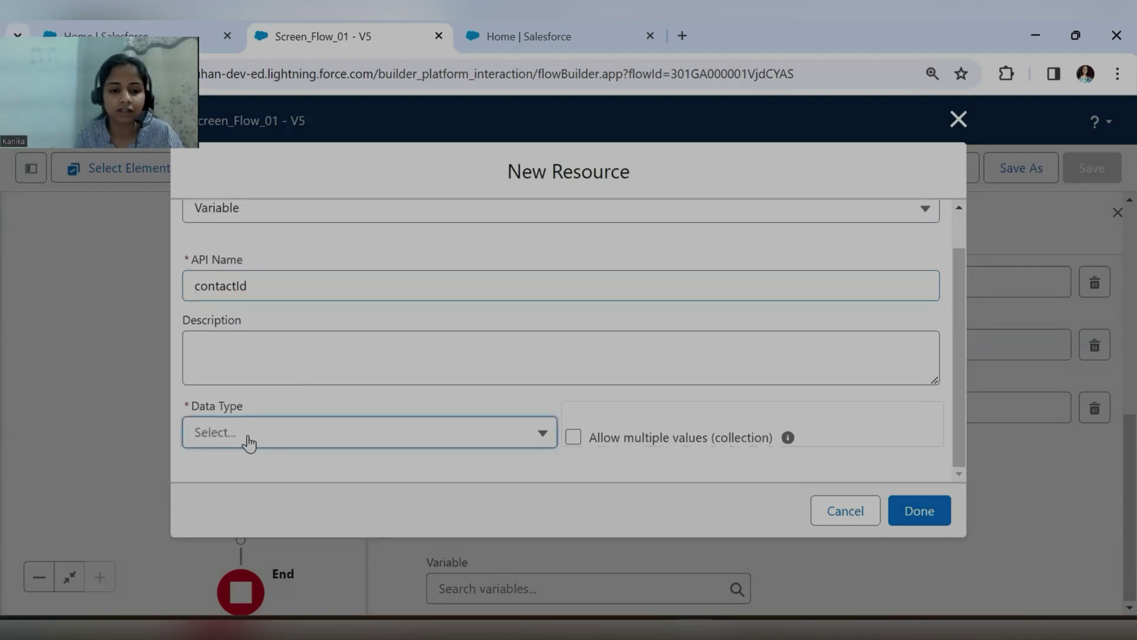
click(212, 433)
click(259, 175)
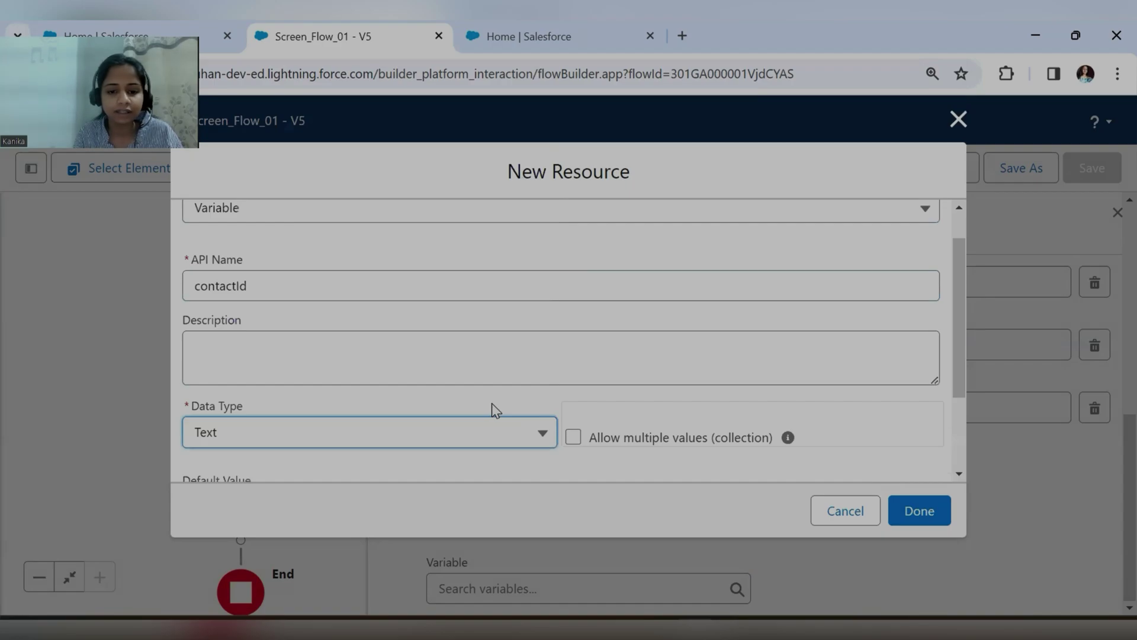
scroll(496, 410, down, 3)
scroll(340, 327, up, 2)
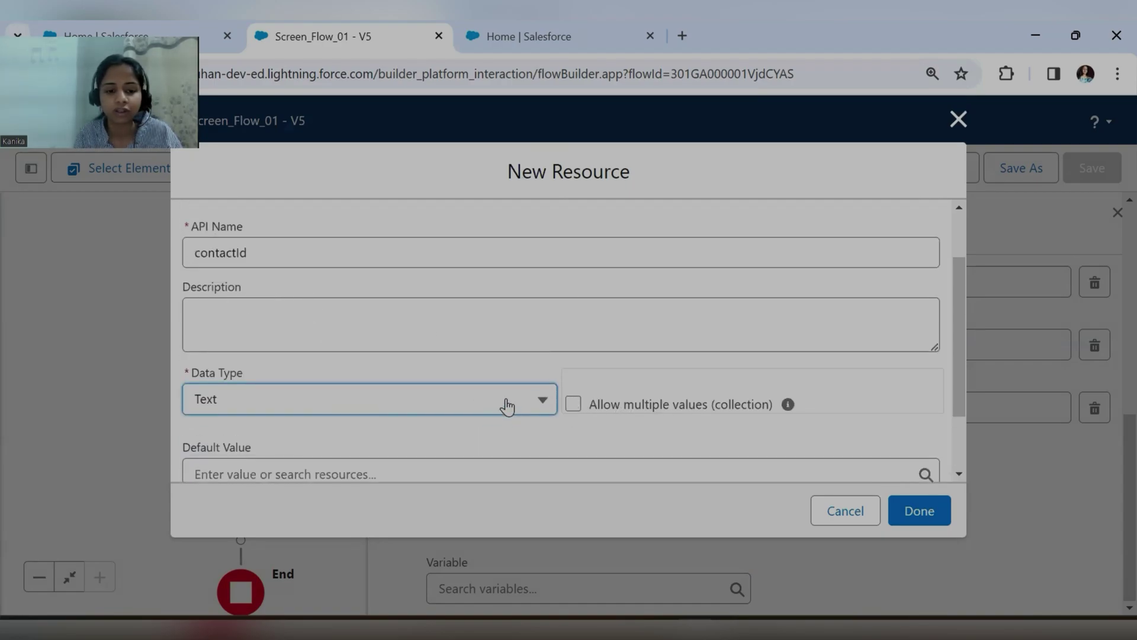
scroll(503, 403, down, 2)
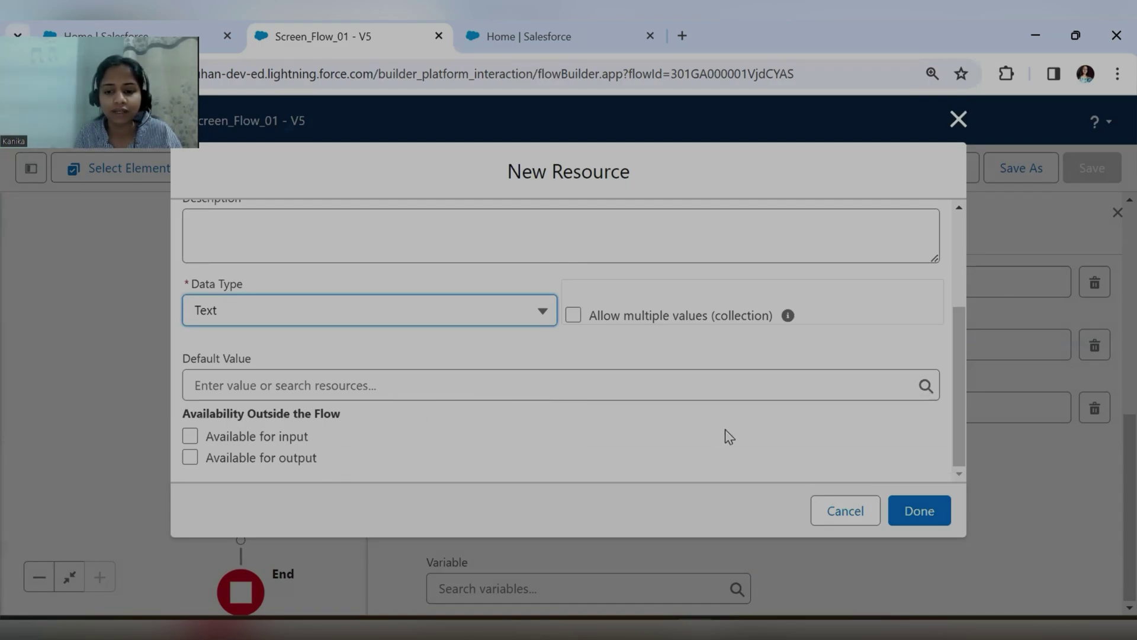
click(928, 522)
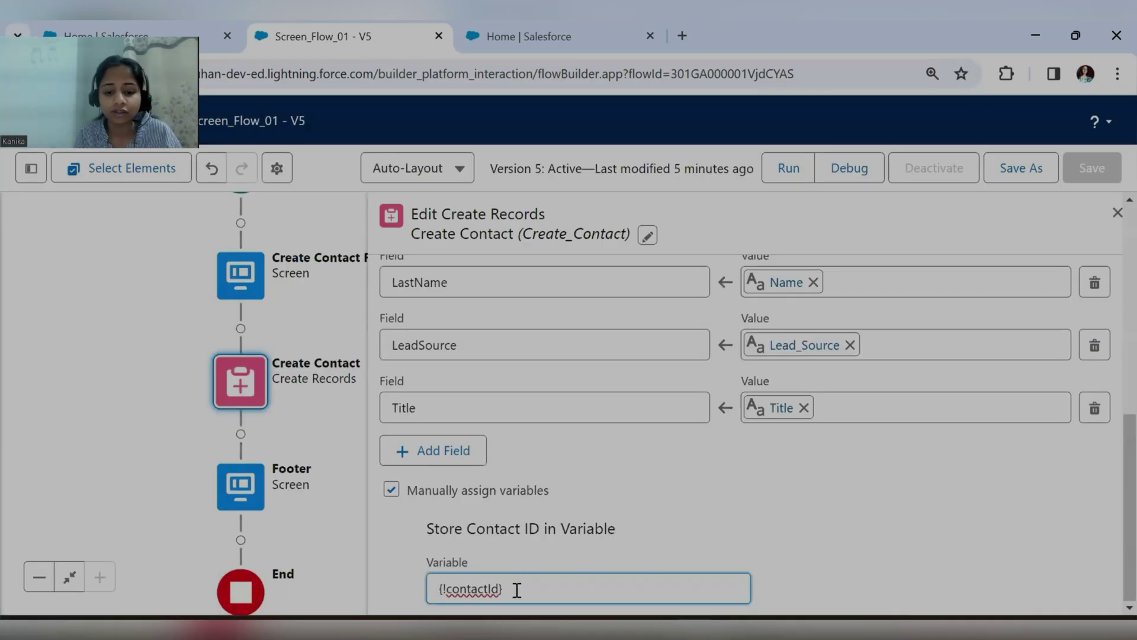
drag(516, 590, 433, 588)
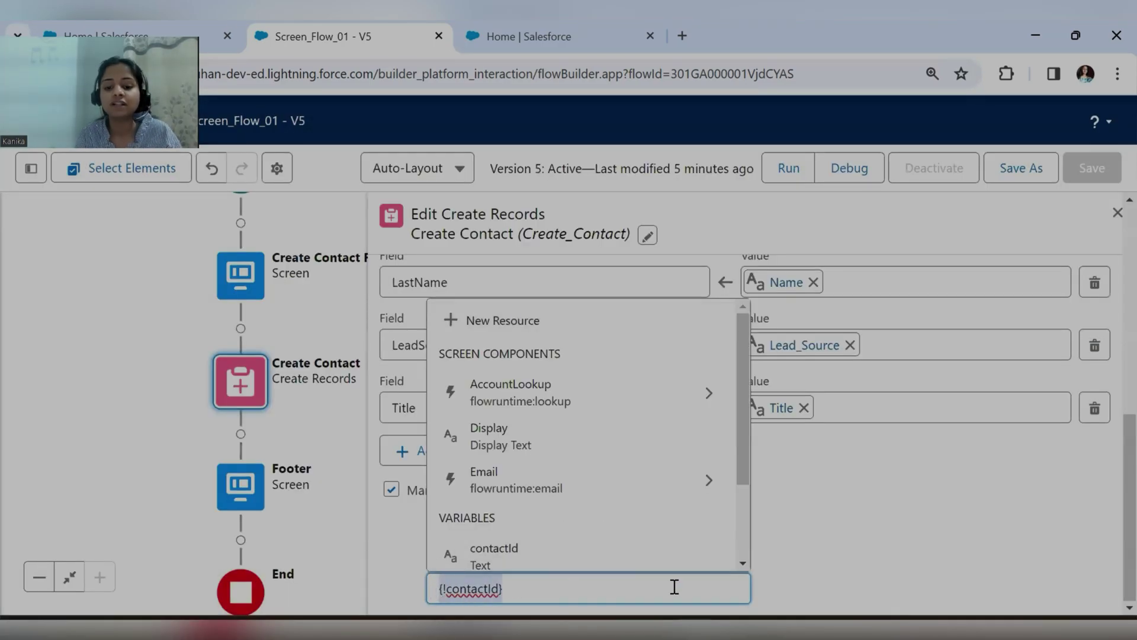
Step: Confirm {!contactId} as the Store Contact ID variable and close the Create Contact panel
click(840, 548)
scroll(643, 353, up, 3)
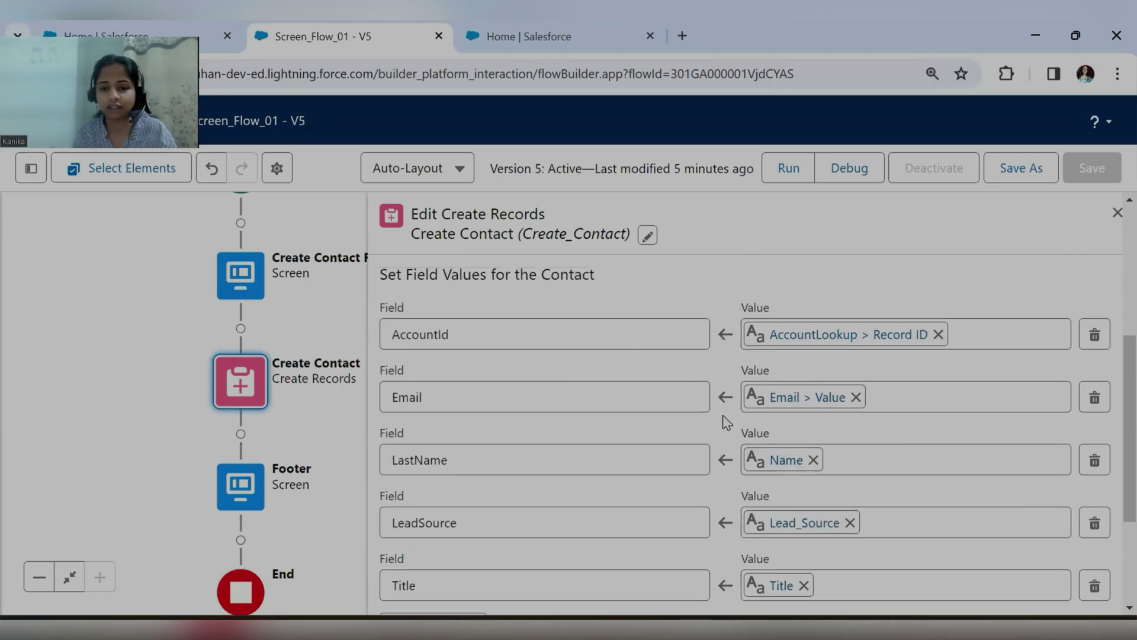
scroll(725, 426, down, 3)
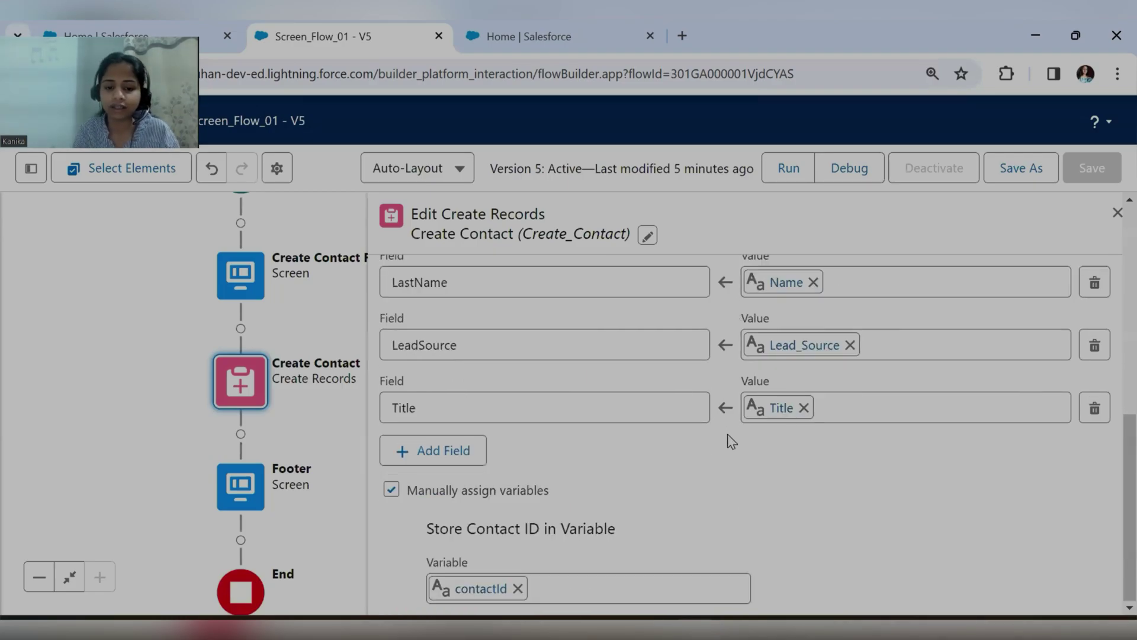
click(1117, 212)
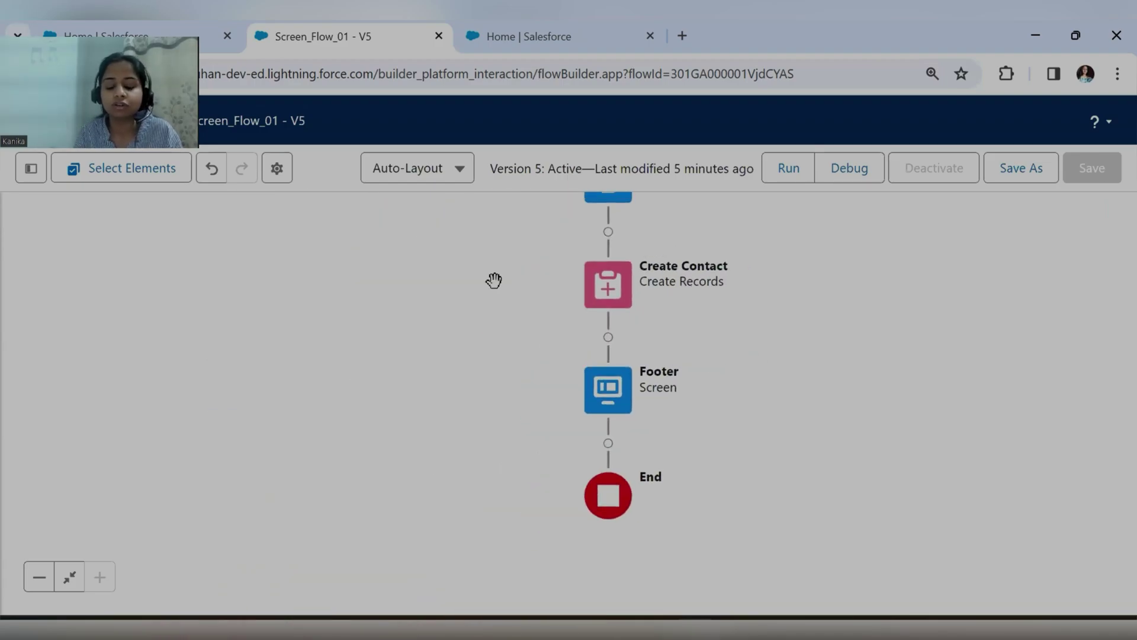
double_click(615, 400)
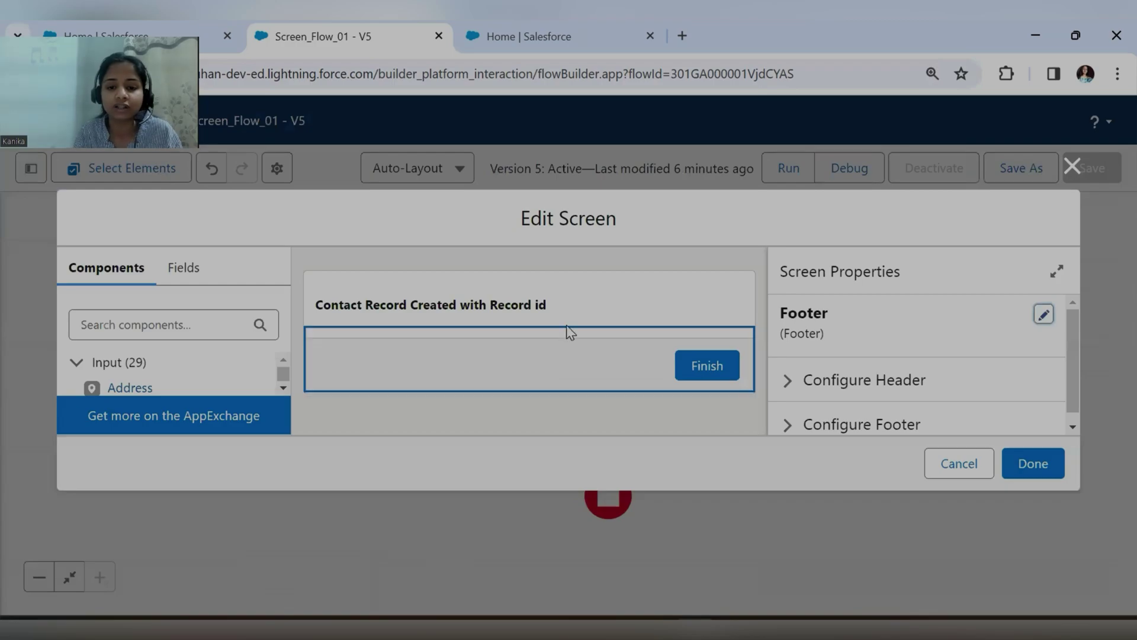
Step: Put the caret at the end of the Footer's 'Contact Record Created' message and begin inserting a link
click(584, 303)
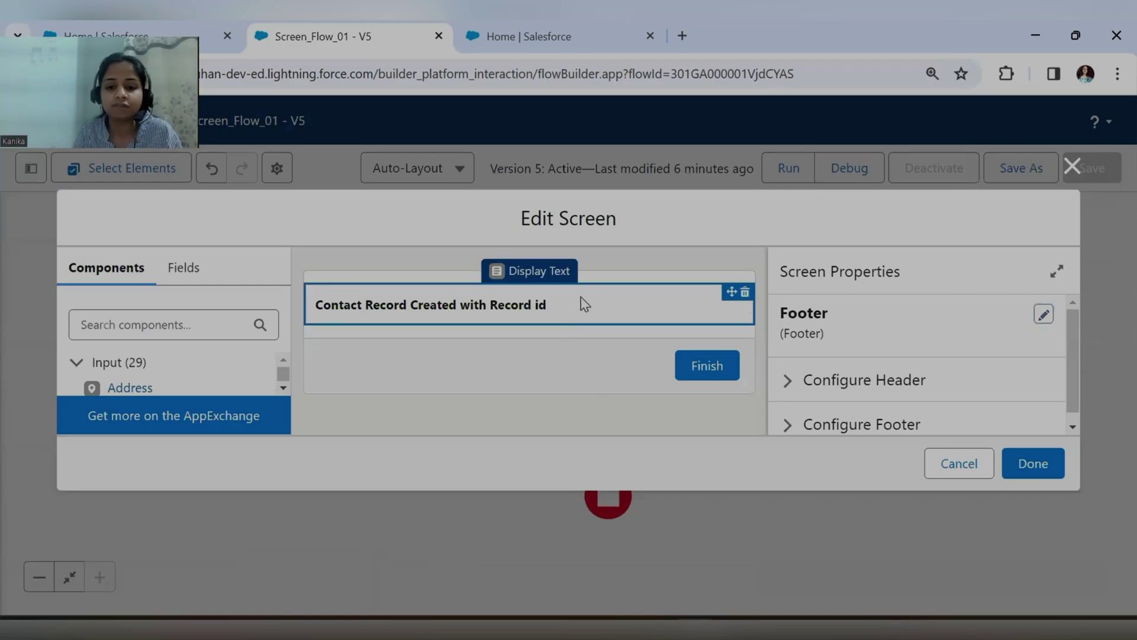
scroll(961, 341, down, 3)
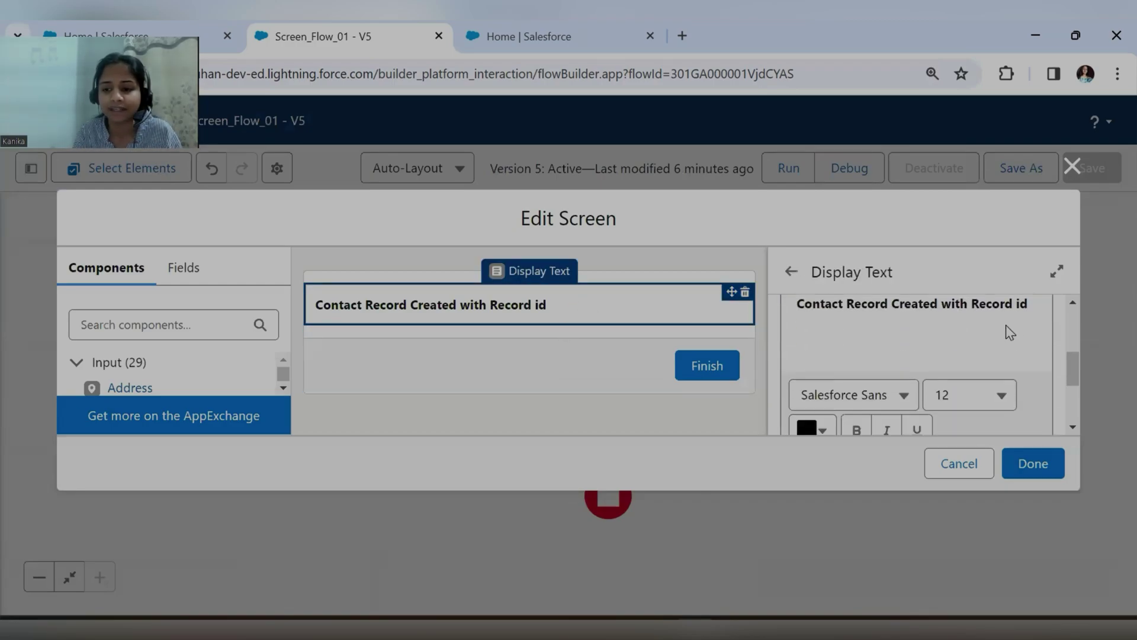
click(1036, 312)
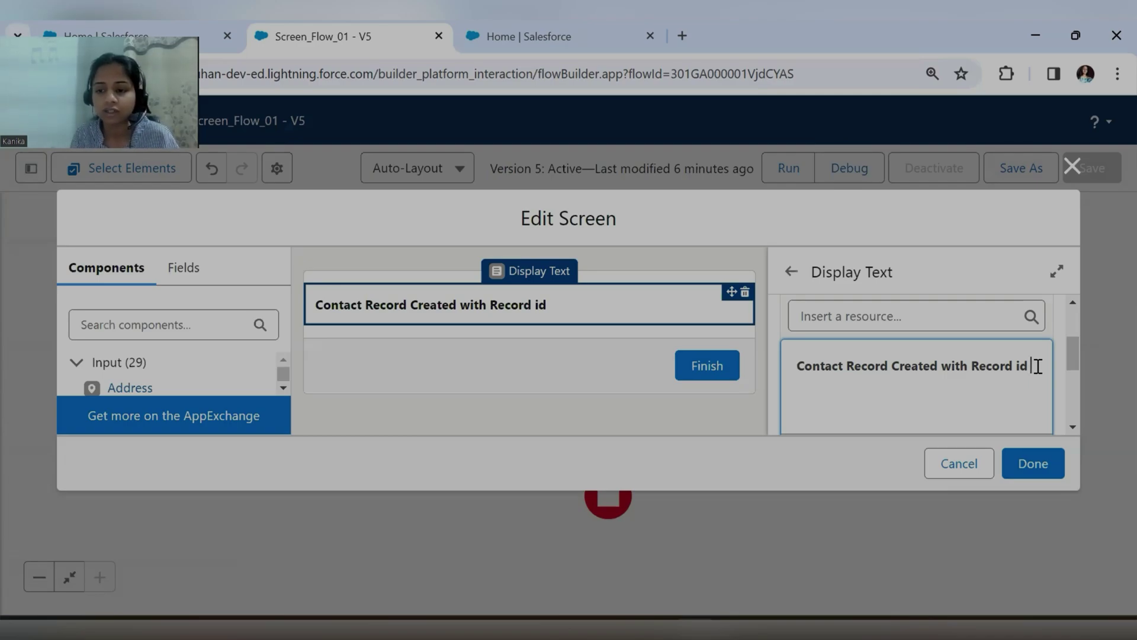
scroll(1037, 381, down, 3)
scroll(1026, 375, down, 2)
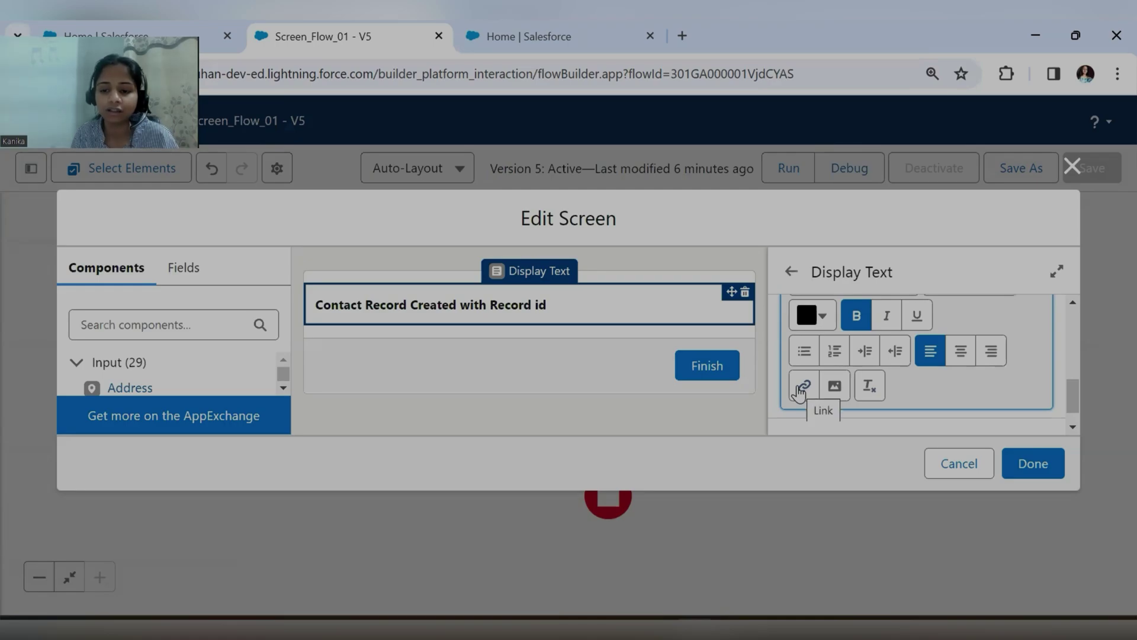
click(802, 387)
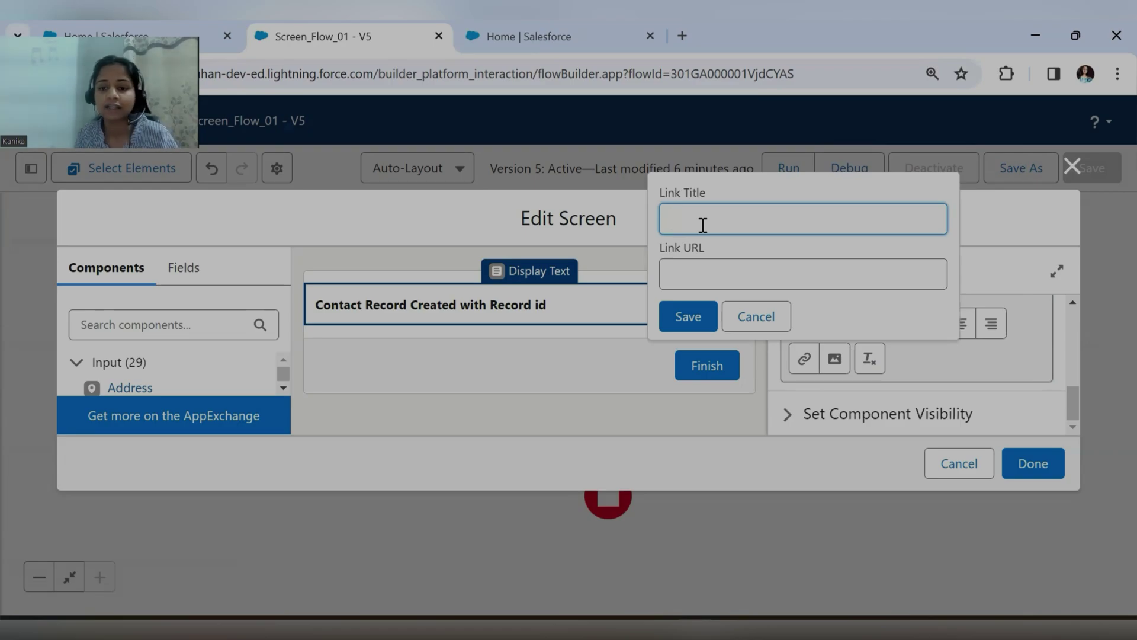
Step: Enter 'Contact Id' as the link title and copy the org's domain from the address bar
click(780, 280)
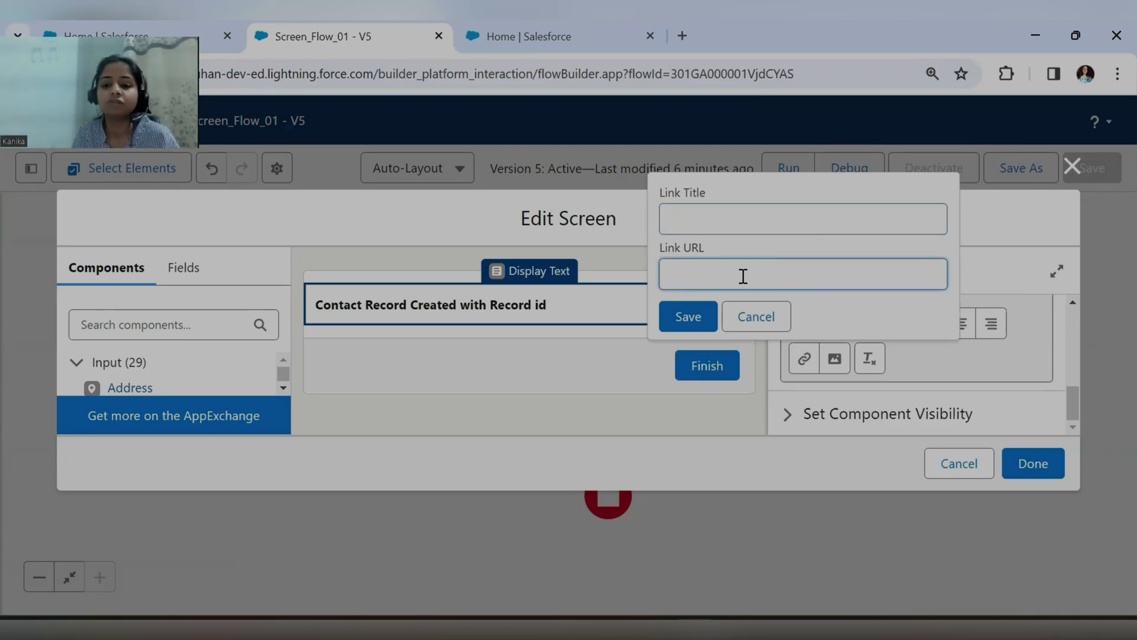
click(751, 218)
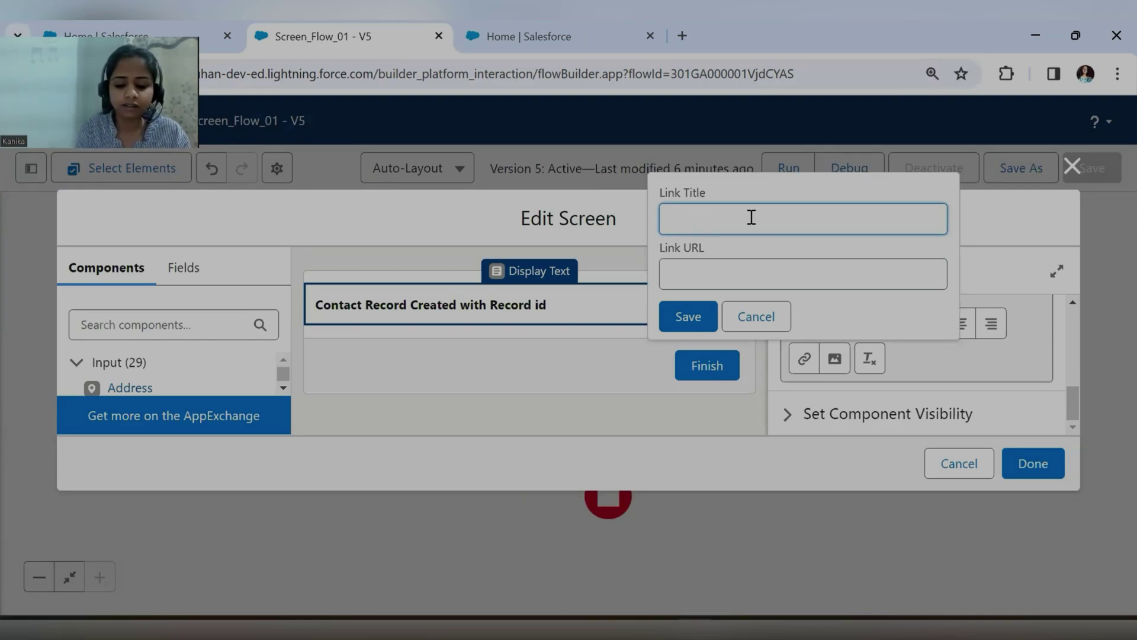
text(Contact Id)
click(736, 263)
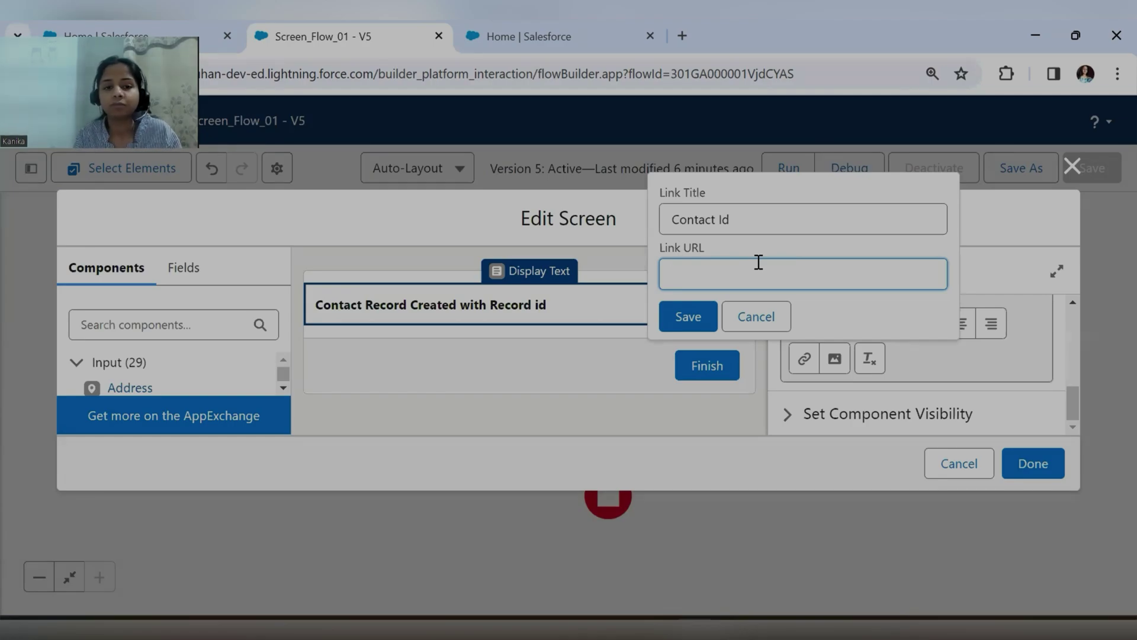
double_click(332, 73)
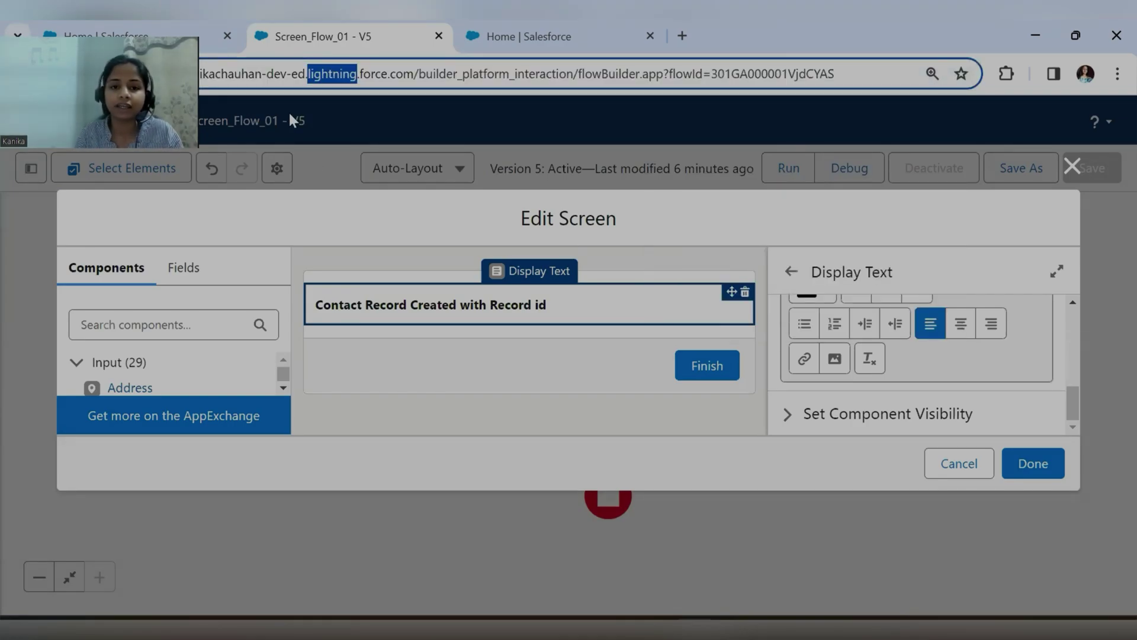
drag(414, 74, 201, 74)
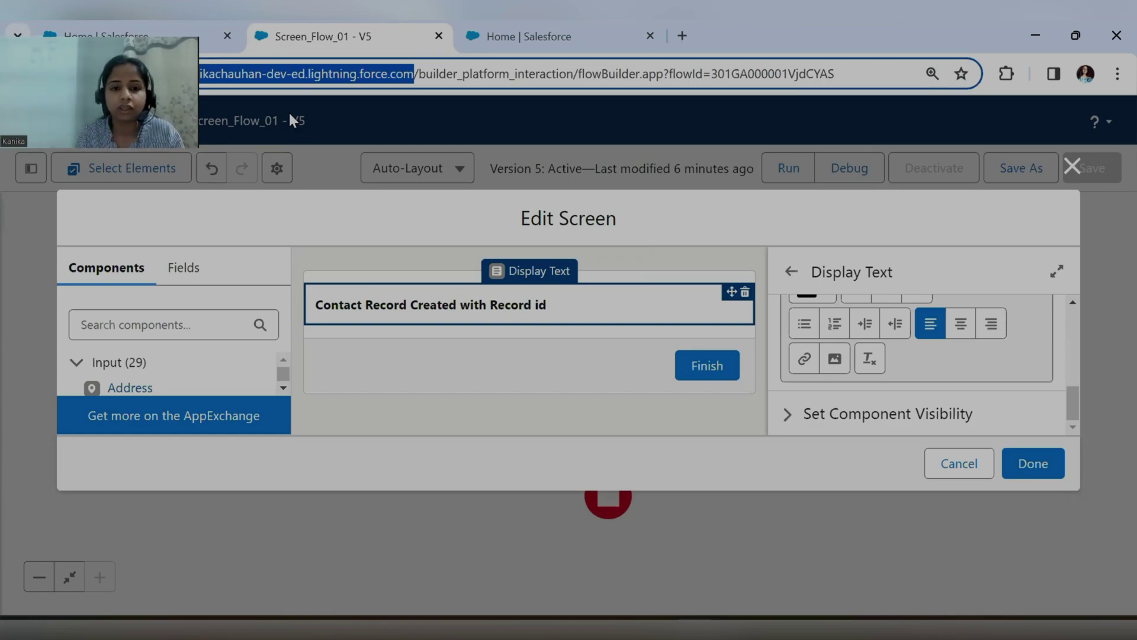
Step: Save a 'ContactId' link whose URL is the org address followed by {!contactId}
click(803, 364)
click(696, 269)
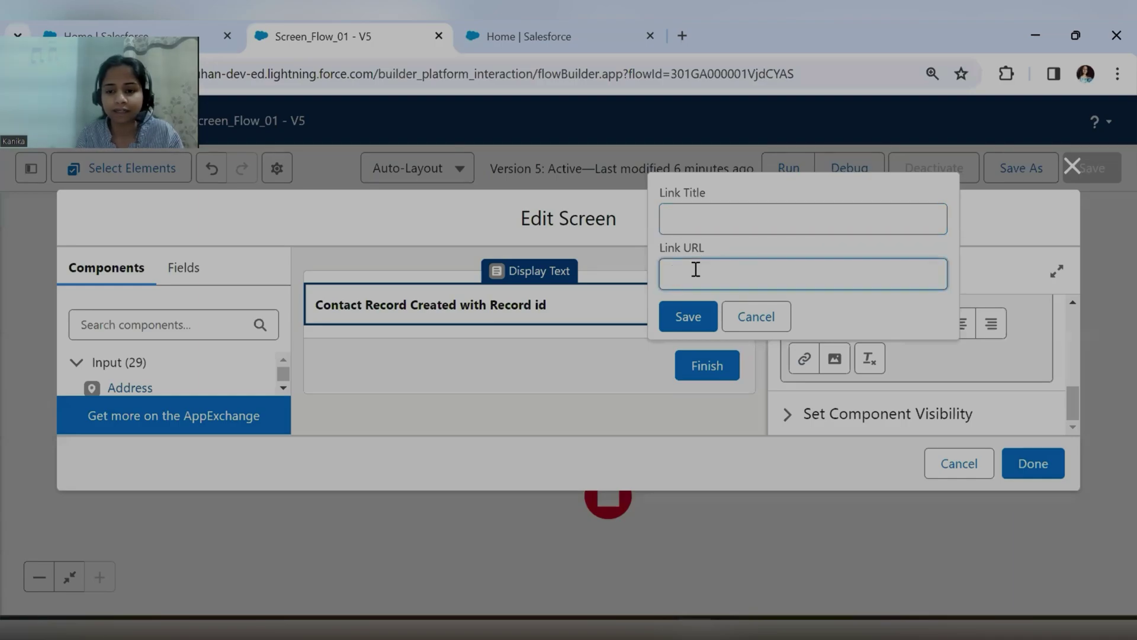
text(https://kanikachauhan-dev-ed.lightning.force.com/)
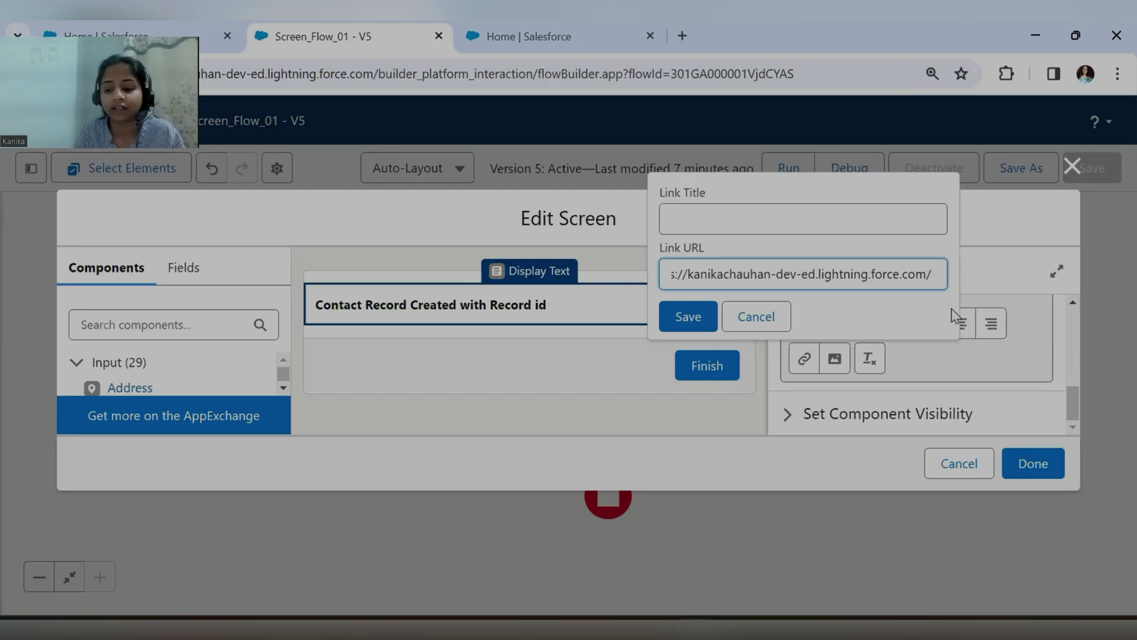
text({})
text(!)
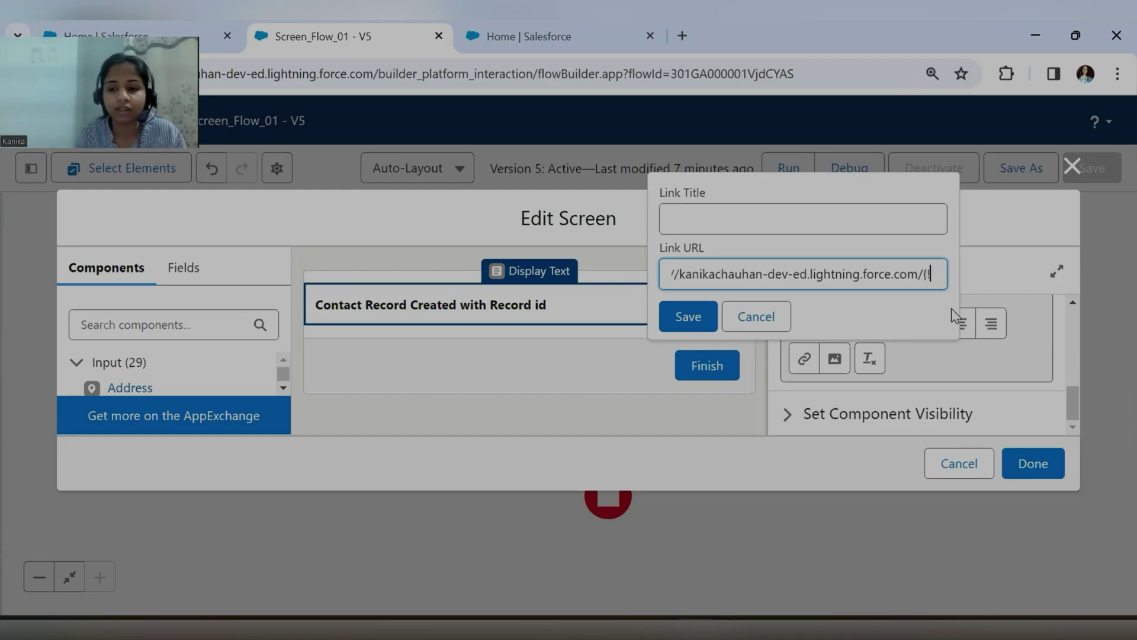
text(co)
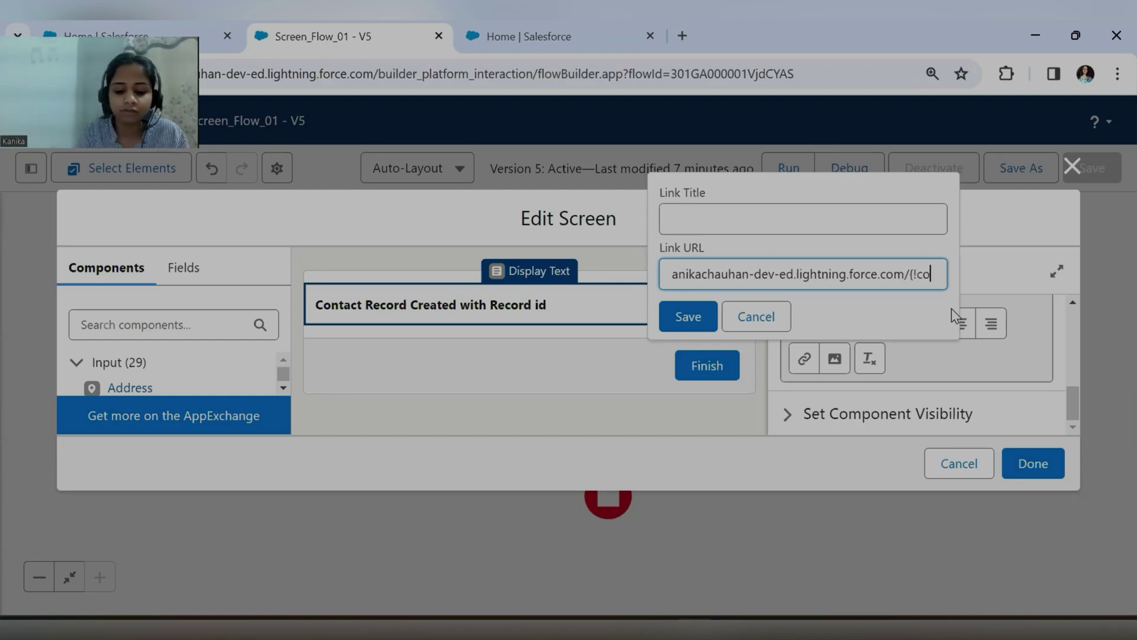
text(ntactId)
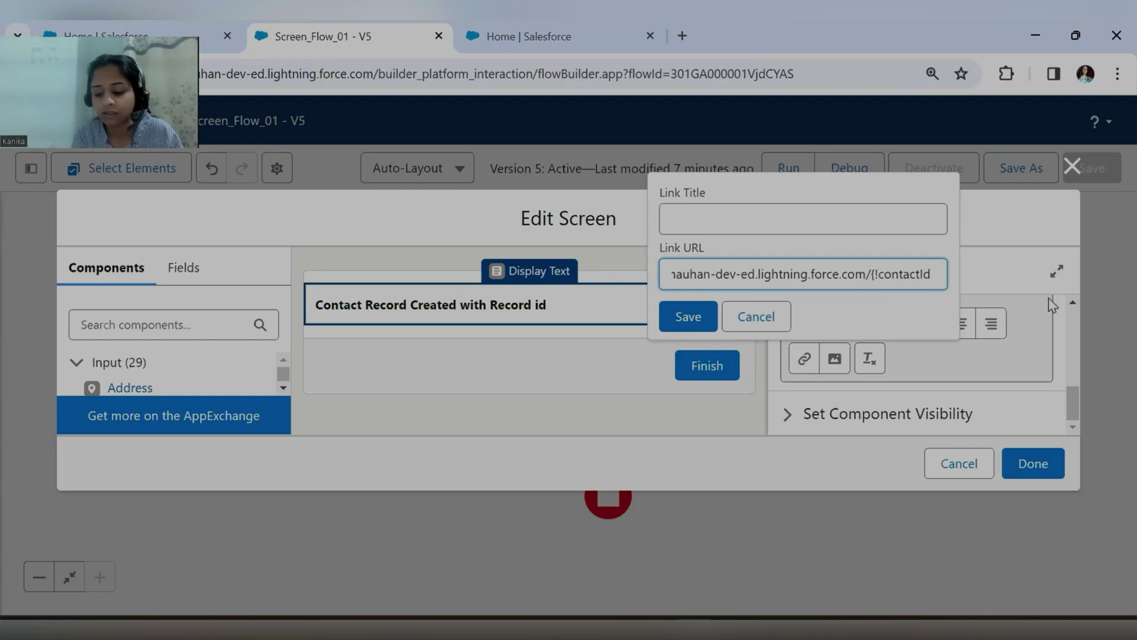
text(})
click(733, 220)
text(Con)
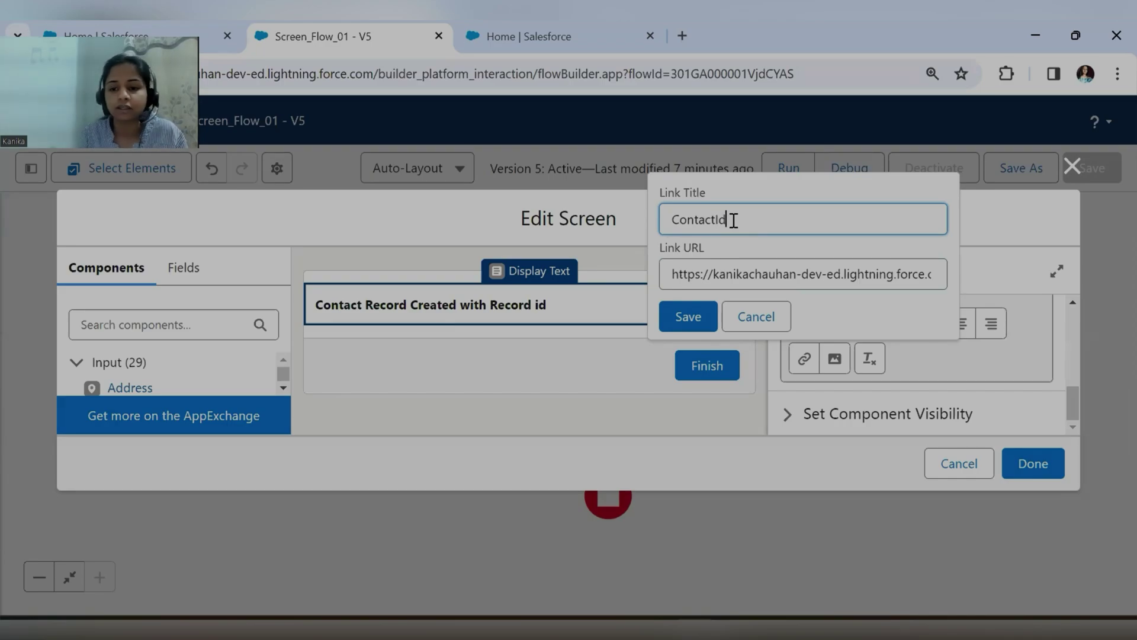
text(tactId)
click(687, 316)
drag(873, 391, 800, 391)
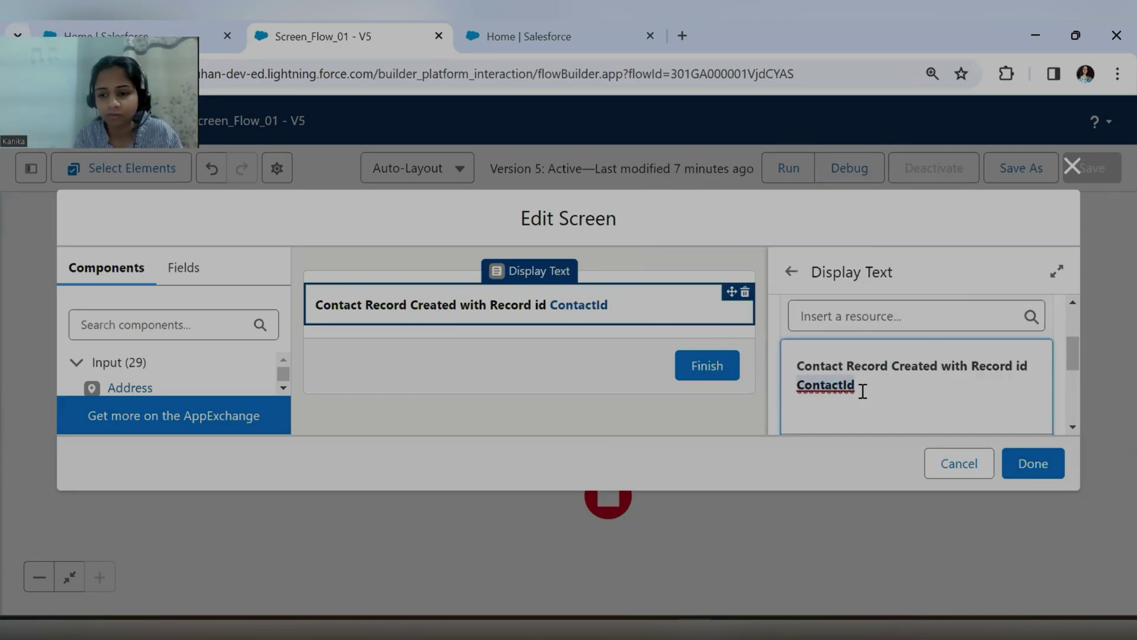
Step: Set the entire Footer message to font size 16 and close the screen editor
drag(875, 386, 792, 366)
scroll(903, 373, down, 3)
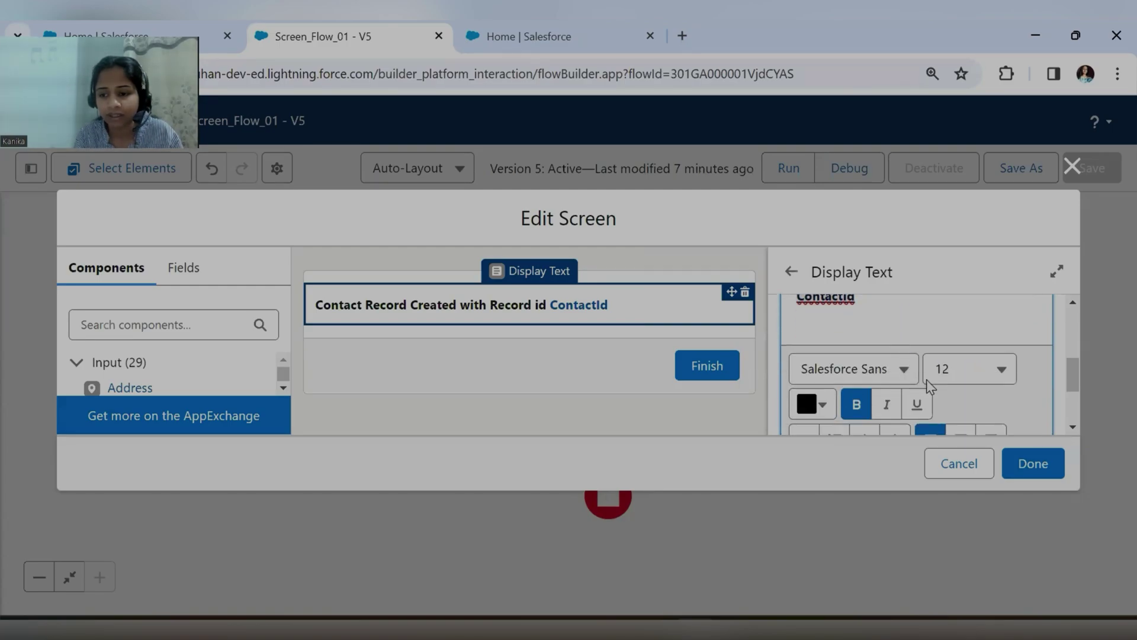
click(960, 379)
click(993, 329)
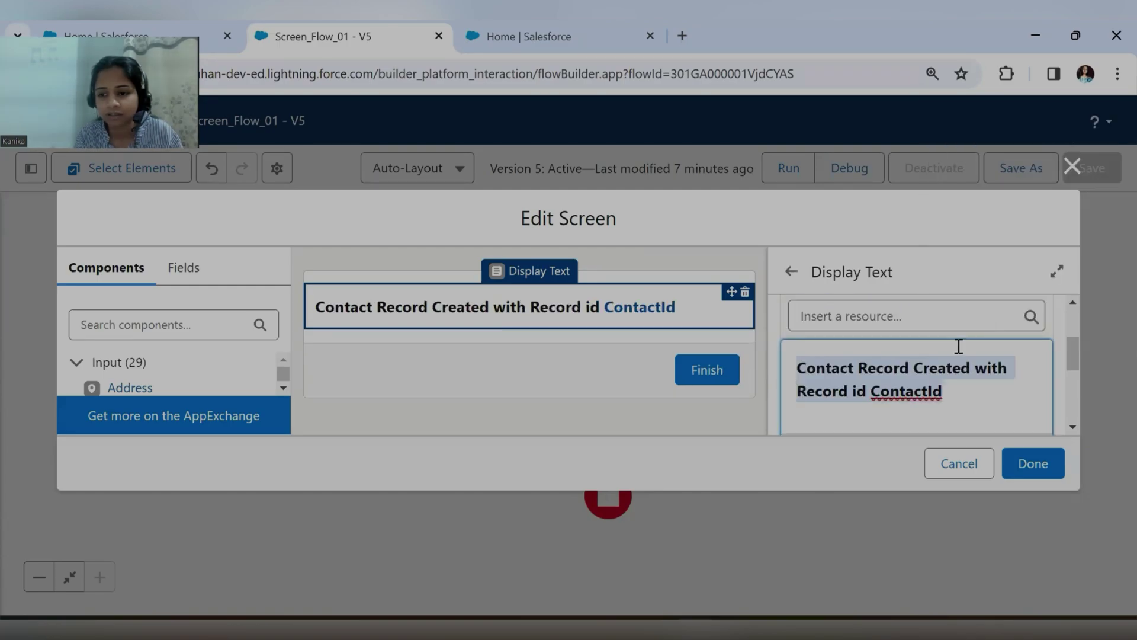
scroll(993, 398, down, 2)
click(1034, 463)
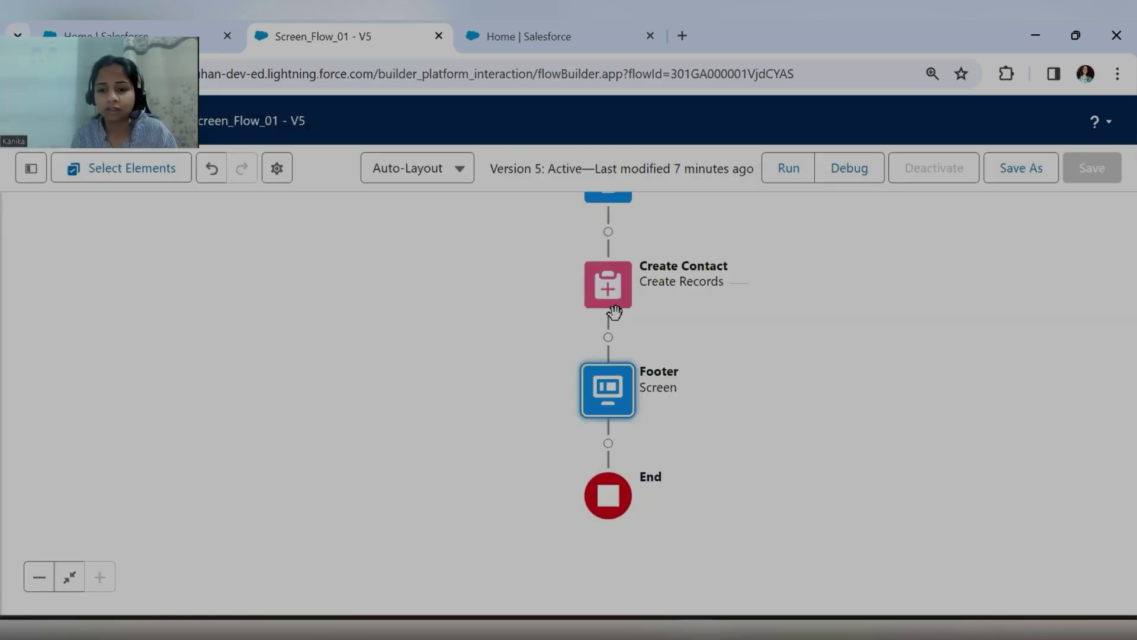
click(608, 285)
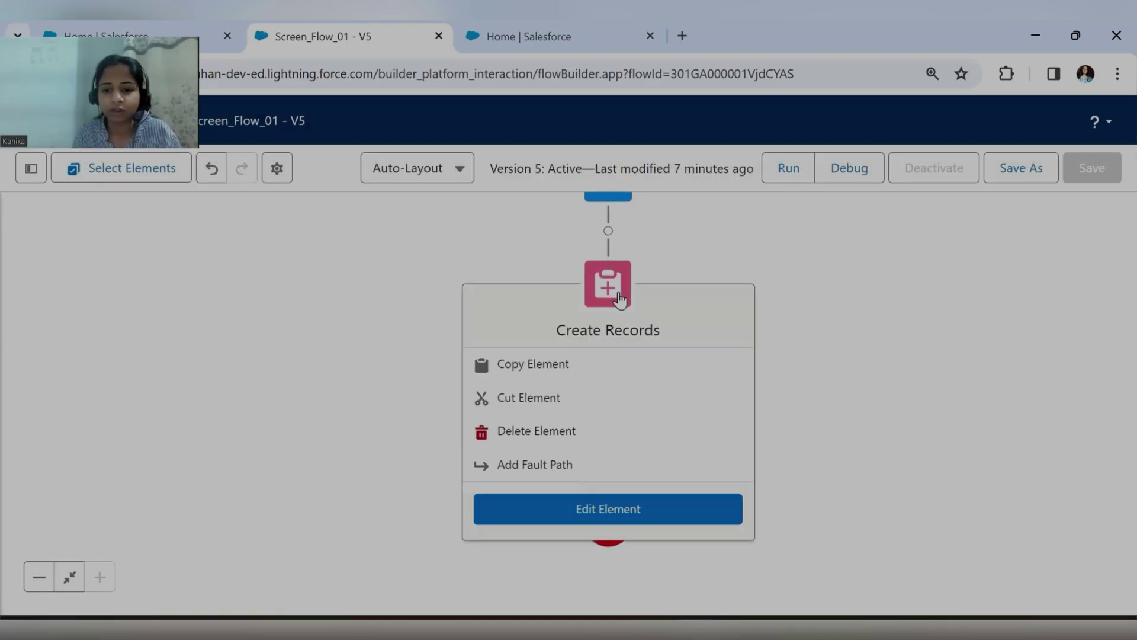
click(605, 508)
scroll(681, 522, down, 9)
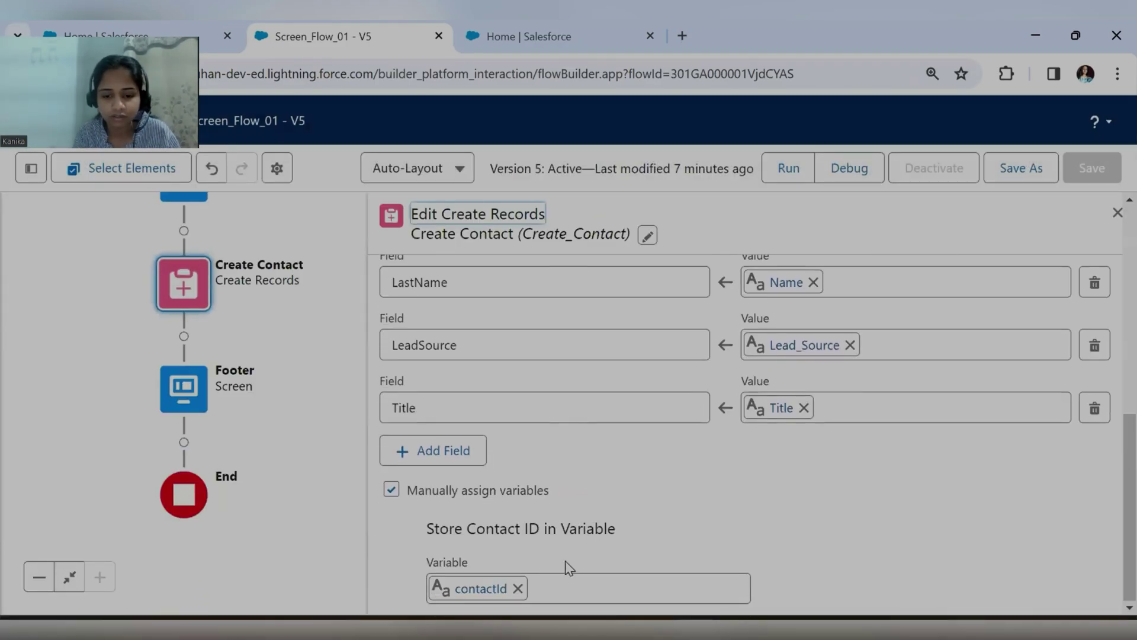
click(487, 600)
drag(540, 587, 431, 587)
key(ctrl+c)
click(868, 510)
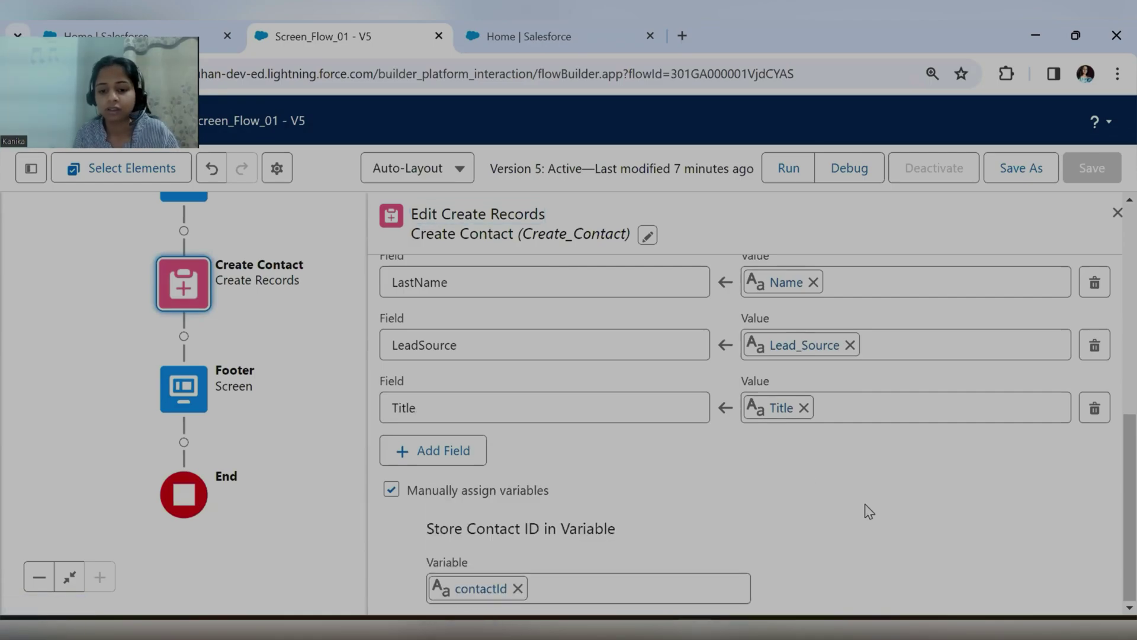
click(1116, 215)
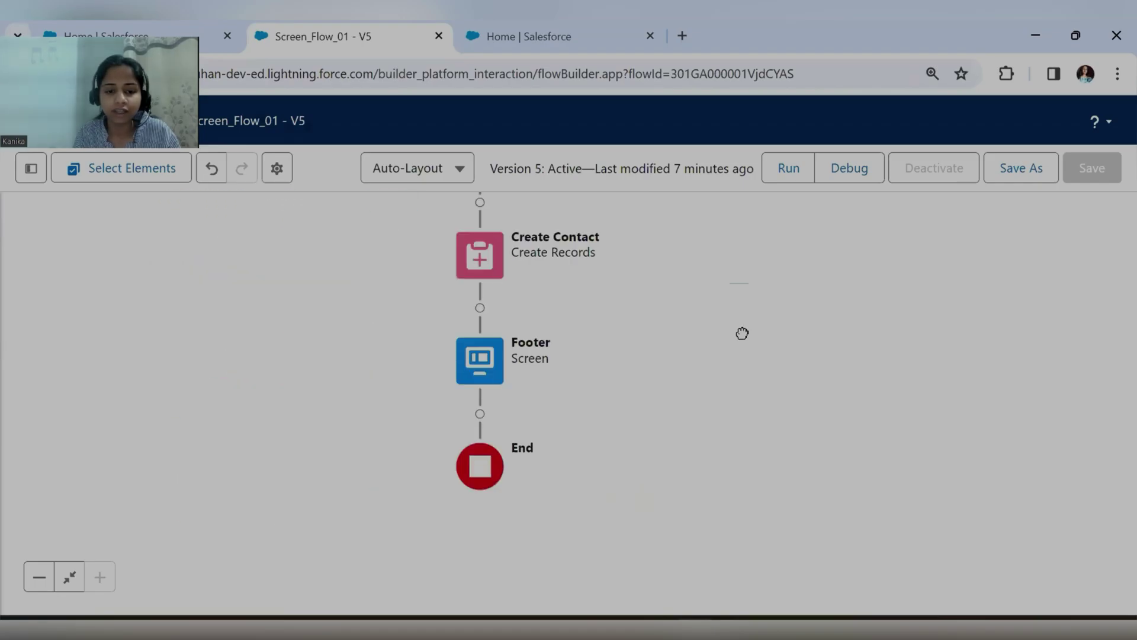
Step: Open the Footer screen's display text and select its ContactId link
click(487, 320)
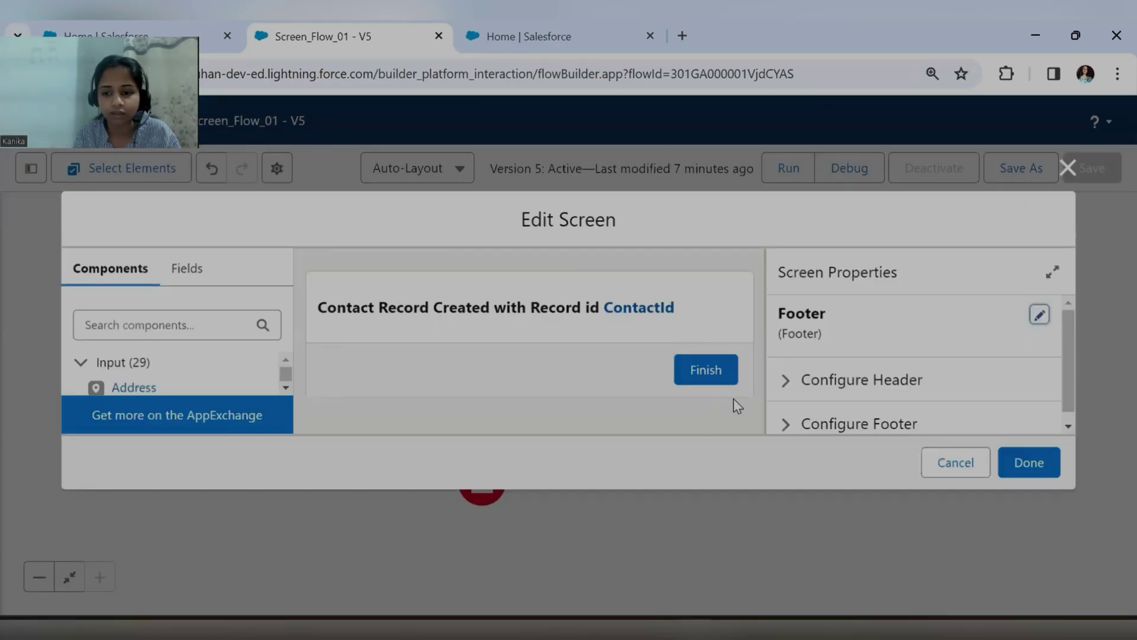
click(647, 325)
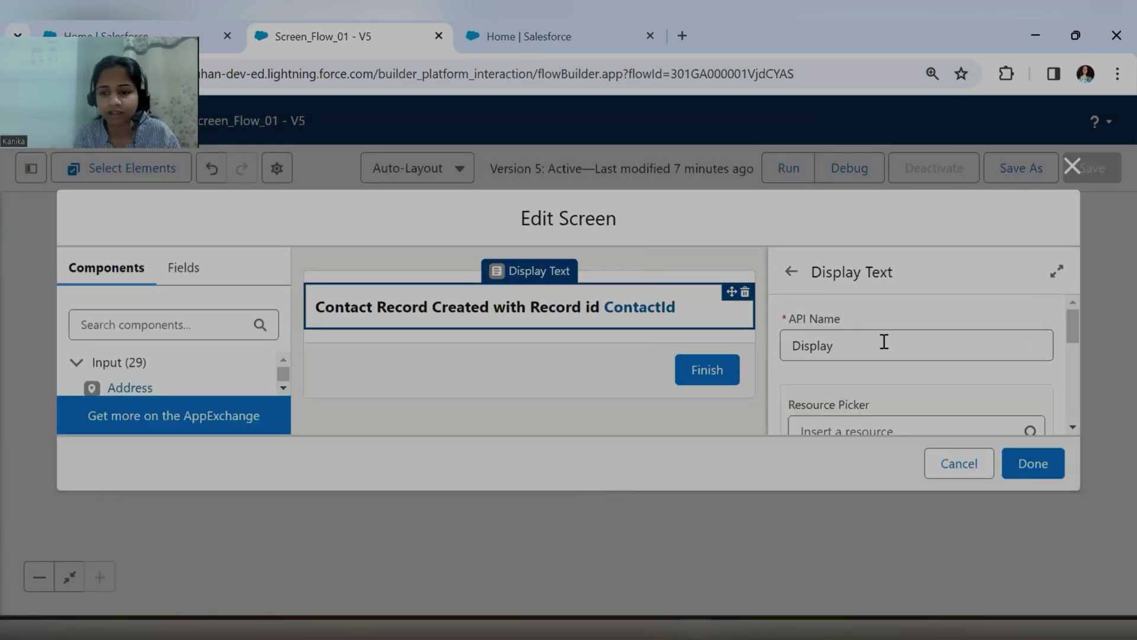
scroll(920, 368, down, 2)
click(895, 424)
scroll(934, 391, down, 2)
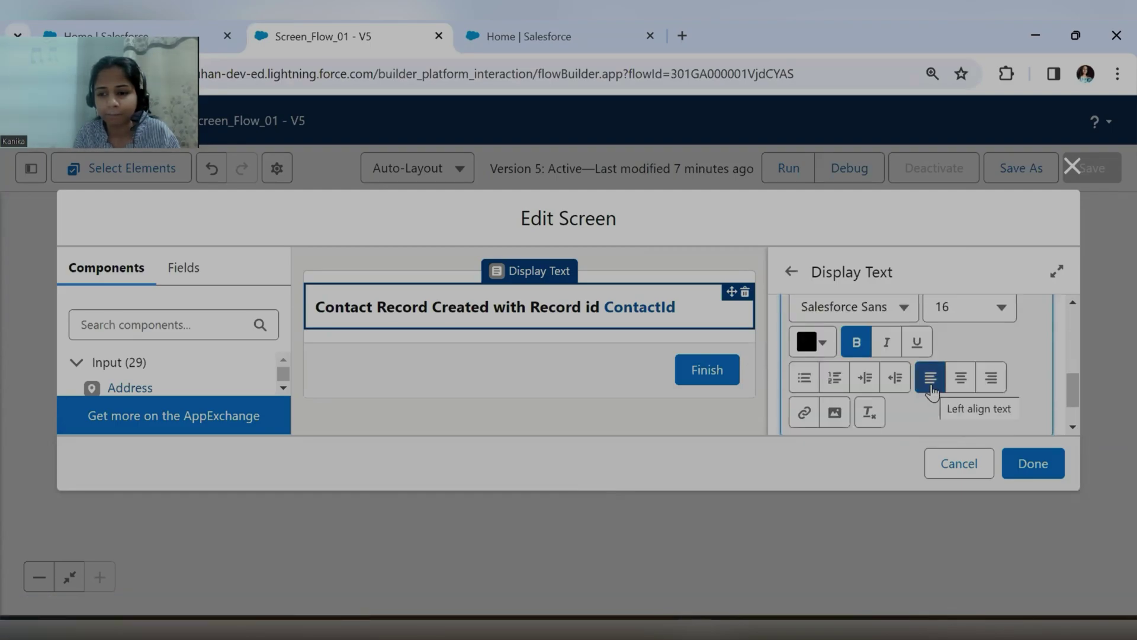
scroll(913, 379, up, 1)
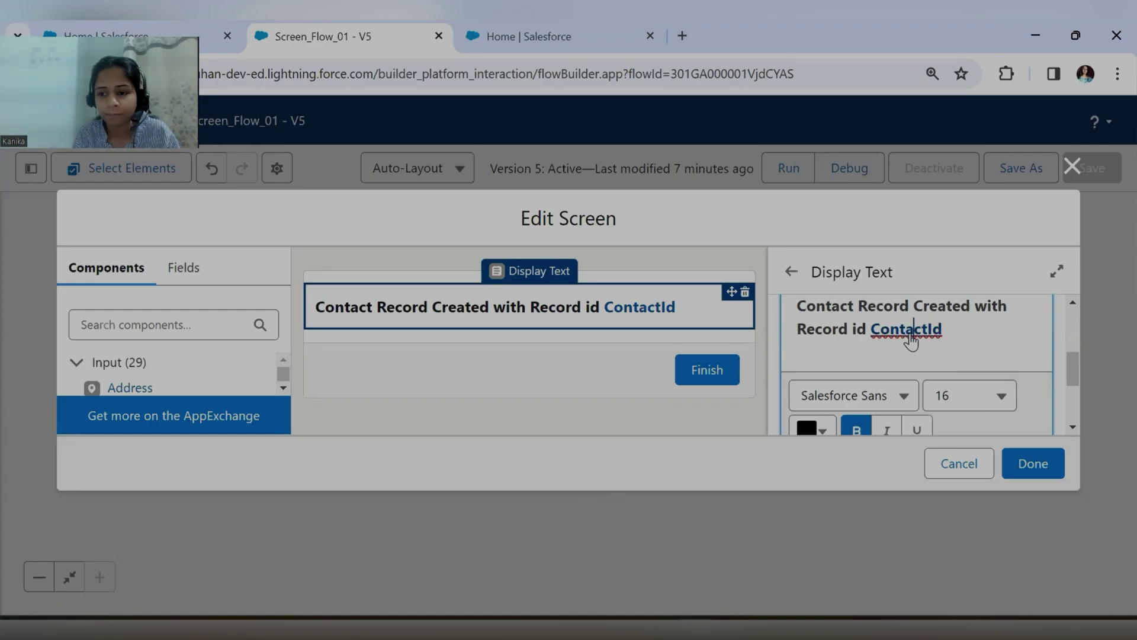
click(917, 332)
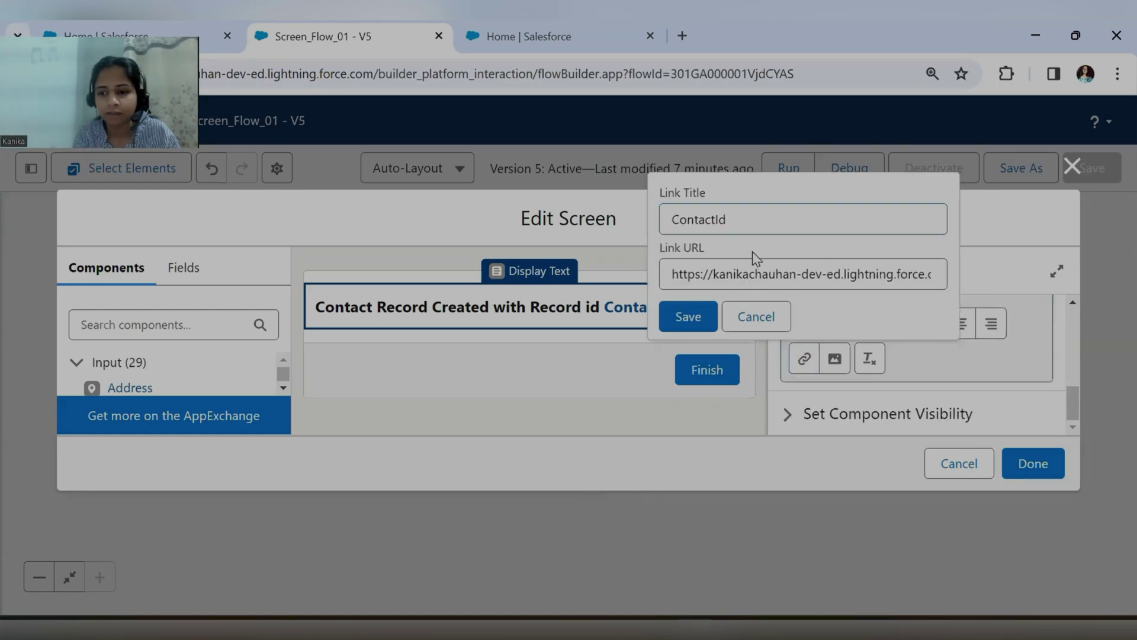
Step: Replace the trailing merge field in the link address with {!contactId}, then save and finish the screen
click(807, 281)
key(Right)
key(Right)
key(Right)
key(Right)
key(Right)
key(Right)
key(Right)
key(Right)
key(Right)
key(Right)
key(Right)
key(Right)
key(Right)
key(Right)
key(Right)
key(Right)
key(Right)
key(Right)
key(Right)
key(Right)
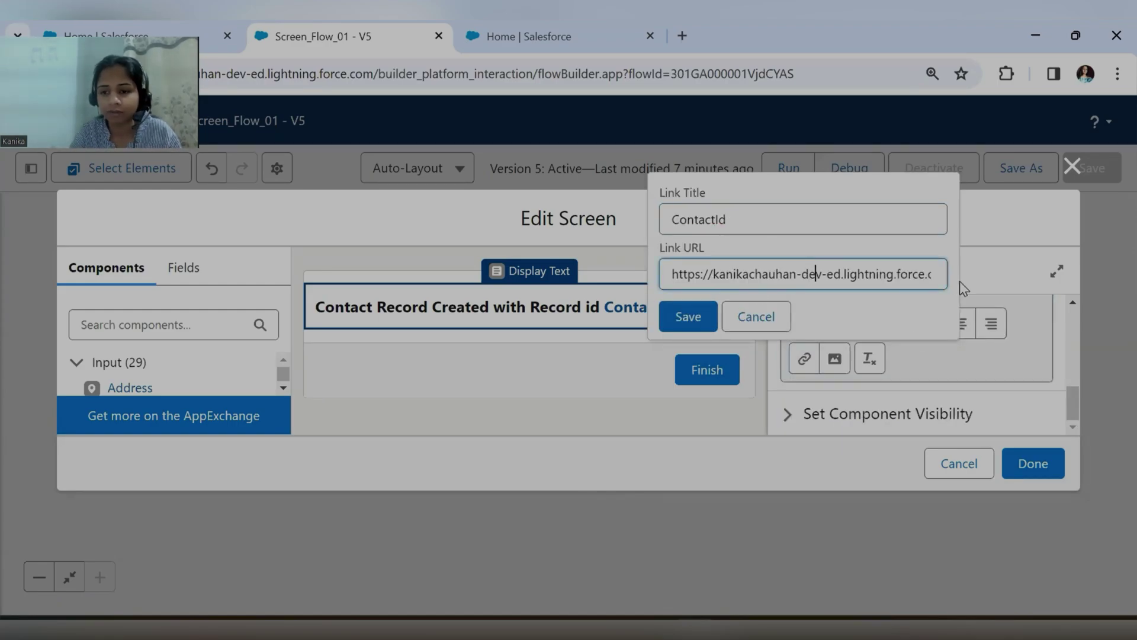
key(BackSpace)
key(BackSpace)
key(BackSpace)
key(BackSpace)
key(BackSpace)
key(BackSpace)
key(BackSpace)
key(BackSpace)
key(BackSpace)
key(BackSpace)
key(BackSpace)
key(BackSpace)
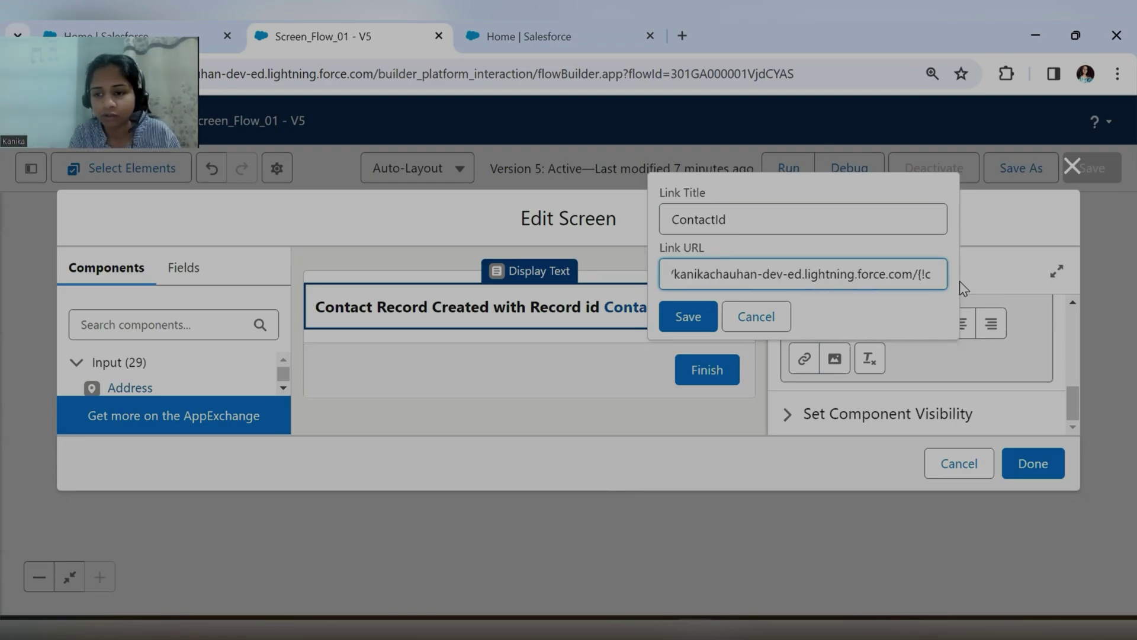
key(ctrl+v)
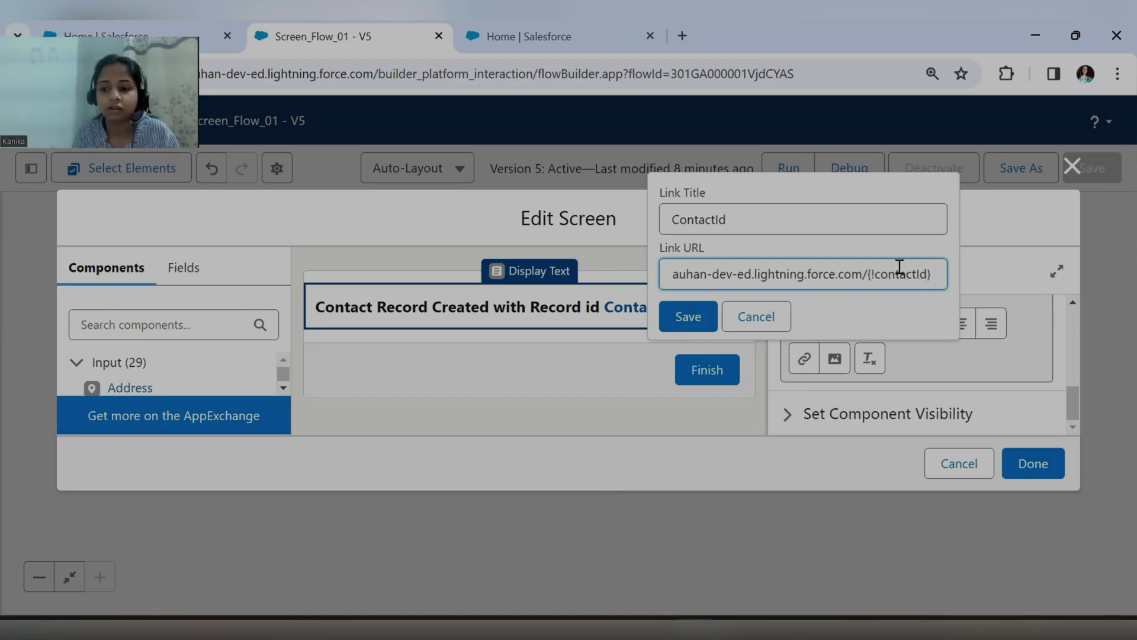
click(692, 315)
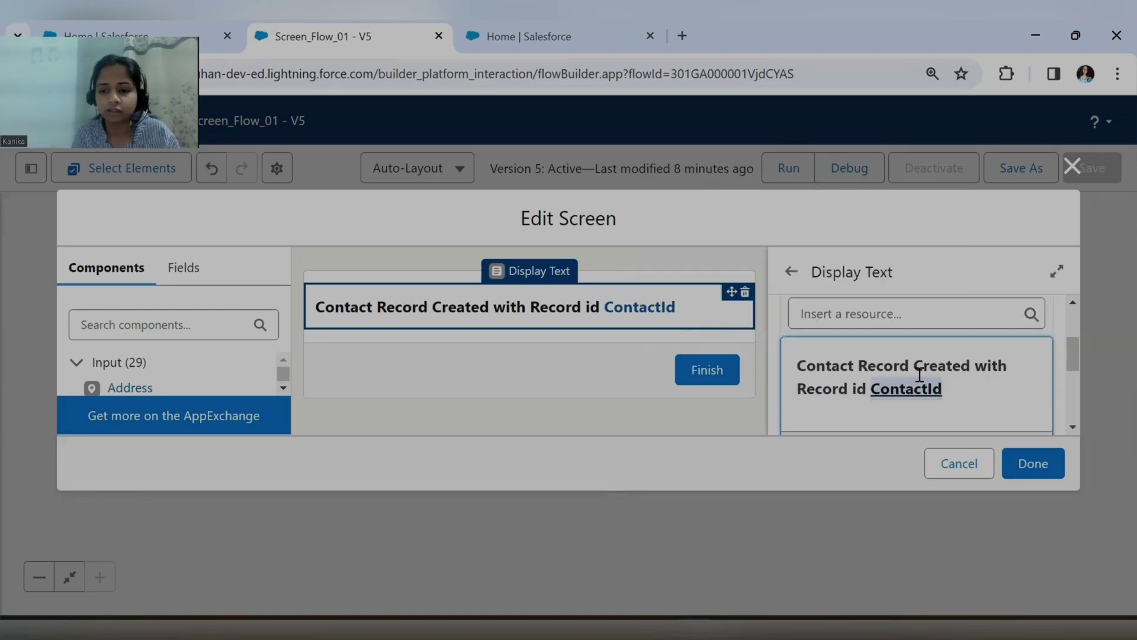
click(1036, 464)
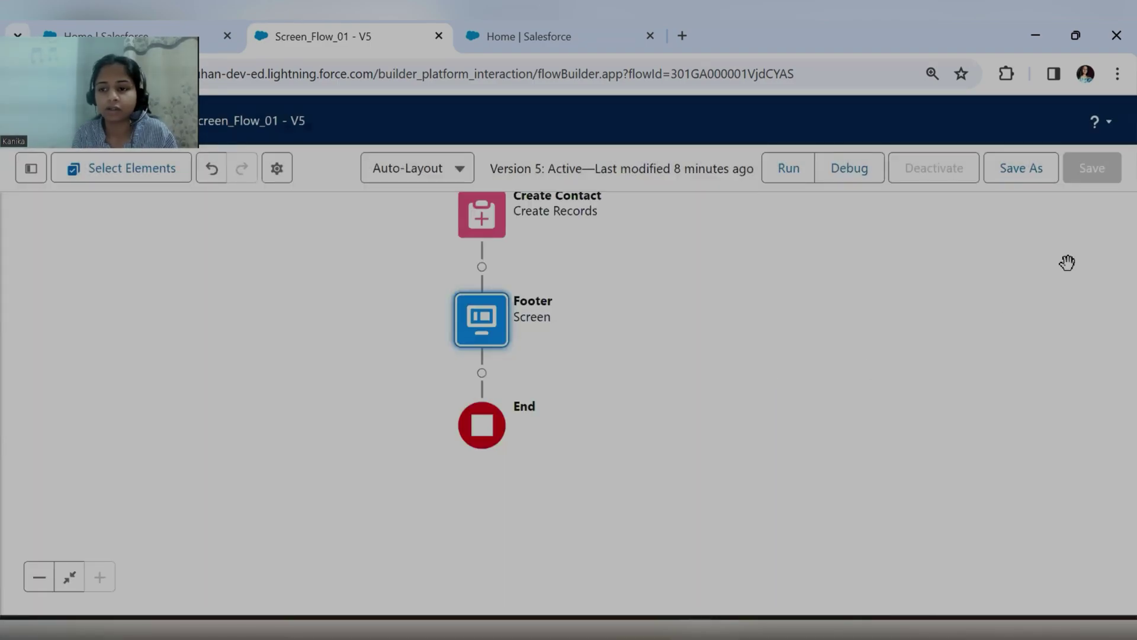
Step: Save Screen_Flow_01 as version 6, activate it, and switch to the Setup flows list
click(1019, 178)
click(921, 497)
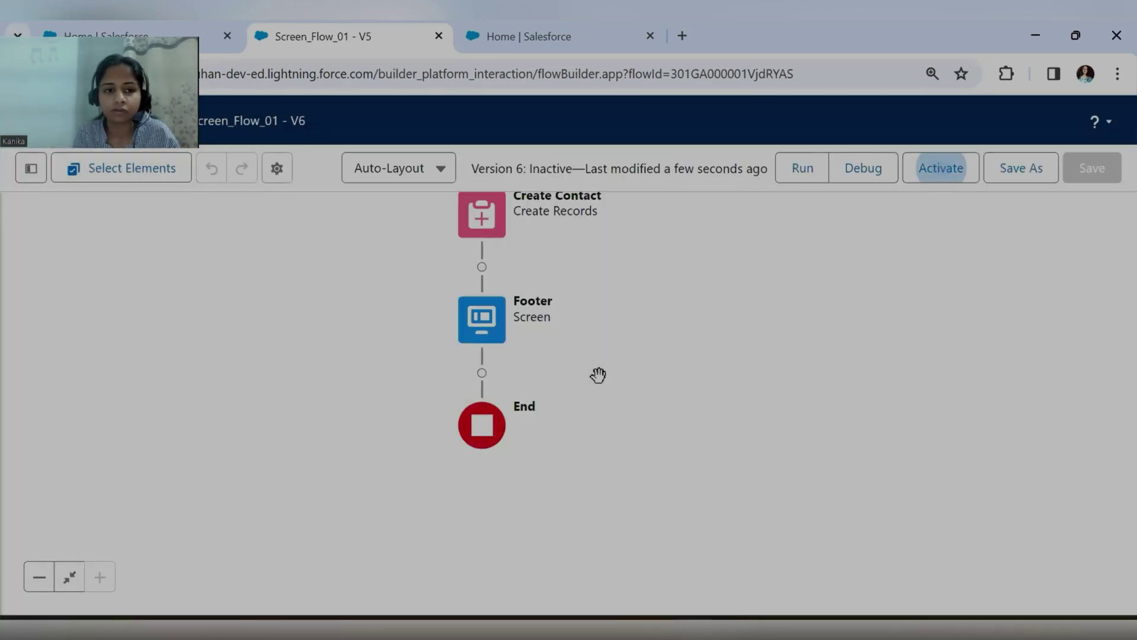
click(919, 181)
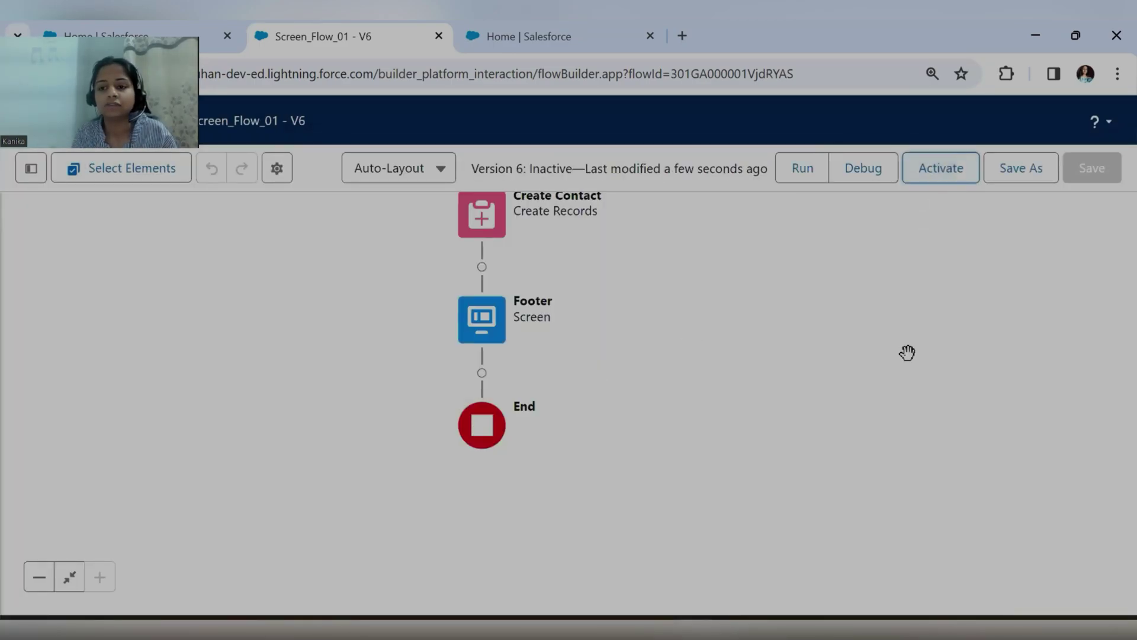
click(182, 32)
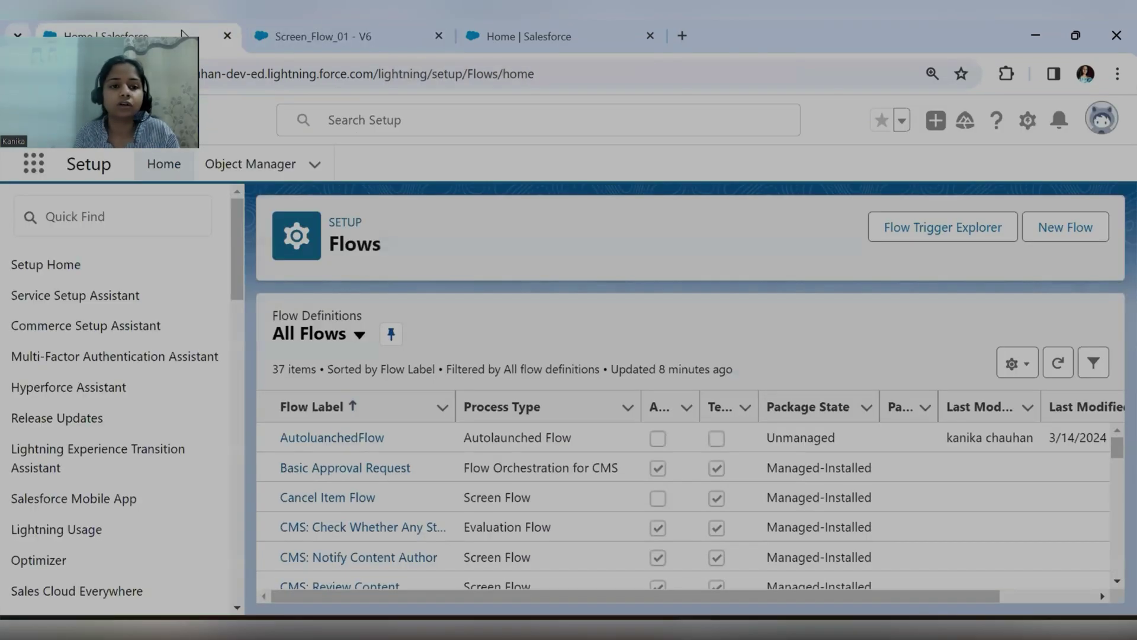
Step: Reload the Sales home page to pick up the activated flow and scroll to it
click(540, 24)
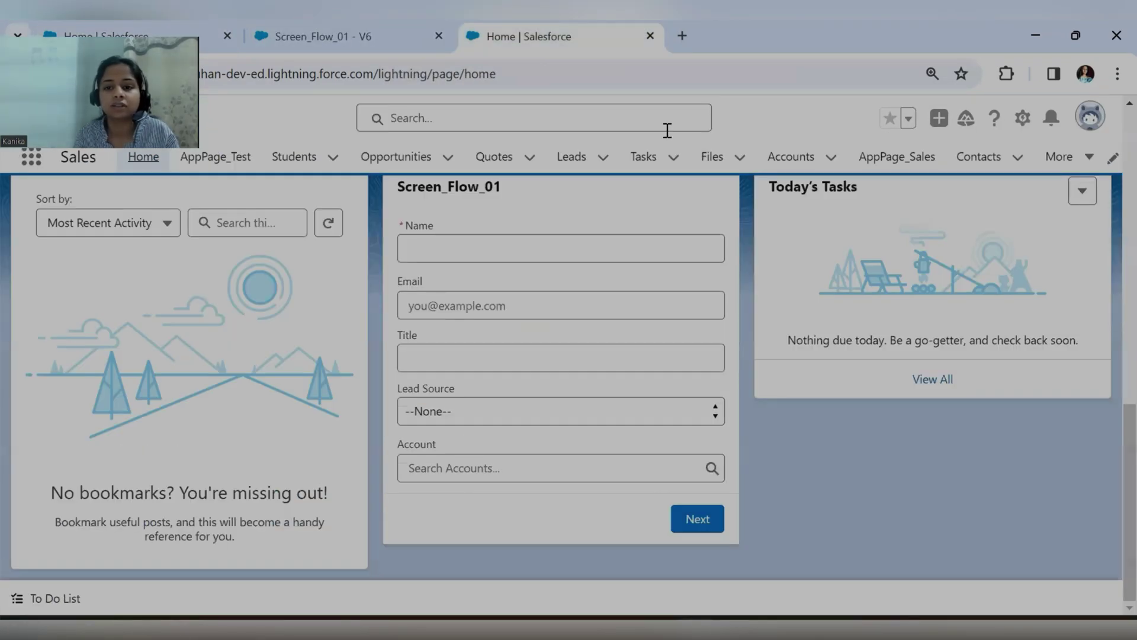
key(ctrl+l)
key(Return)
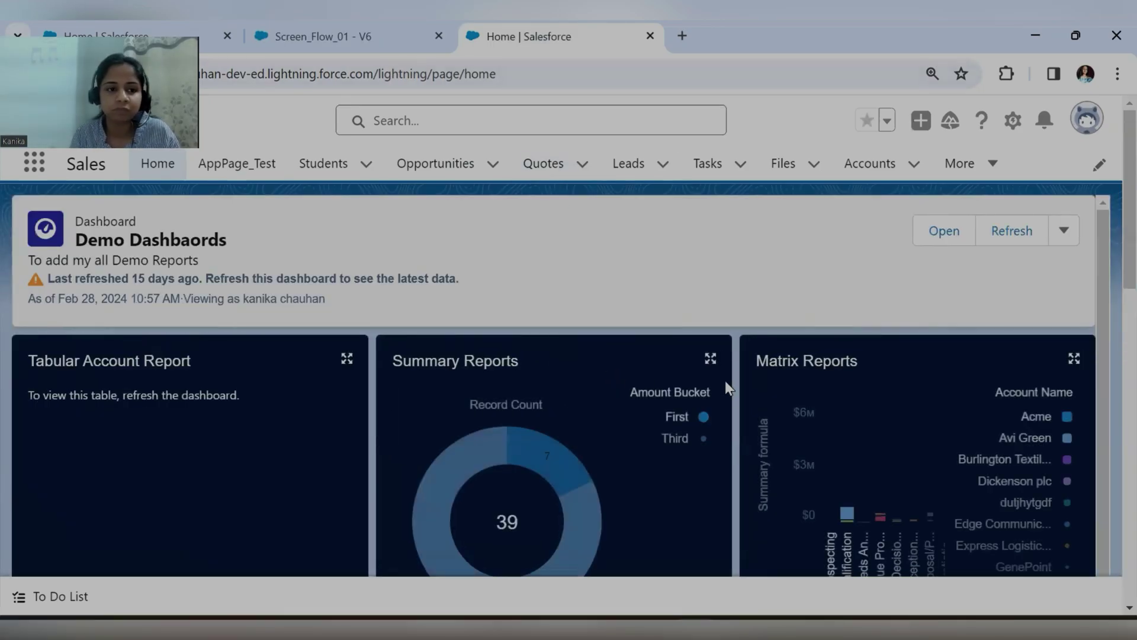
scroll(603, 361, down, 6)
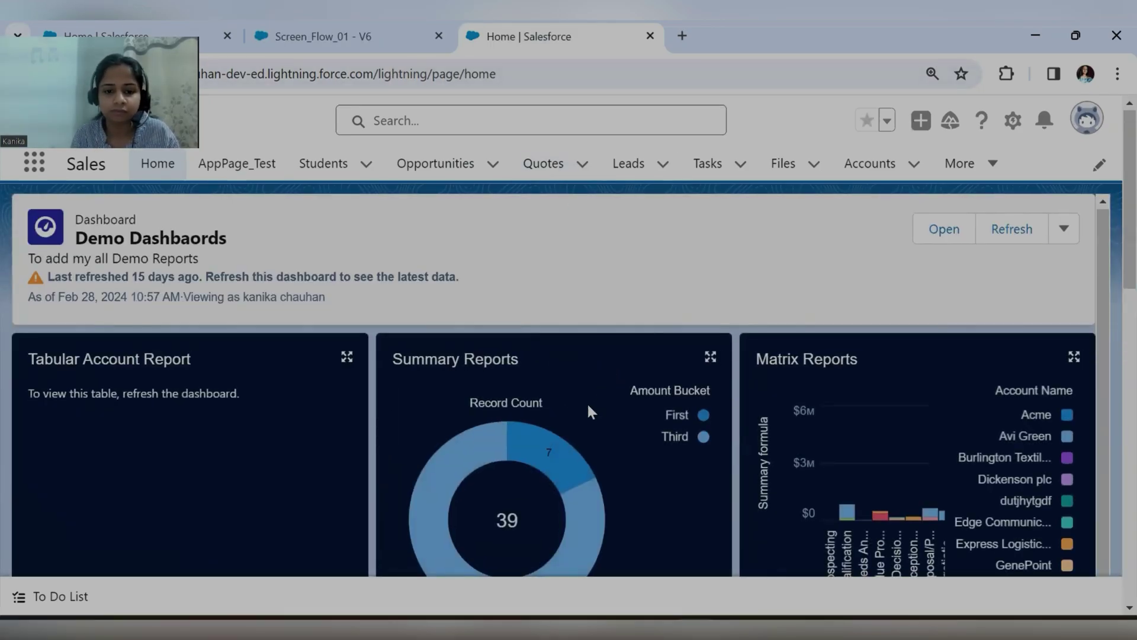
scroll(598, 409, down, 9)
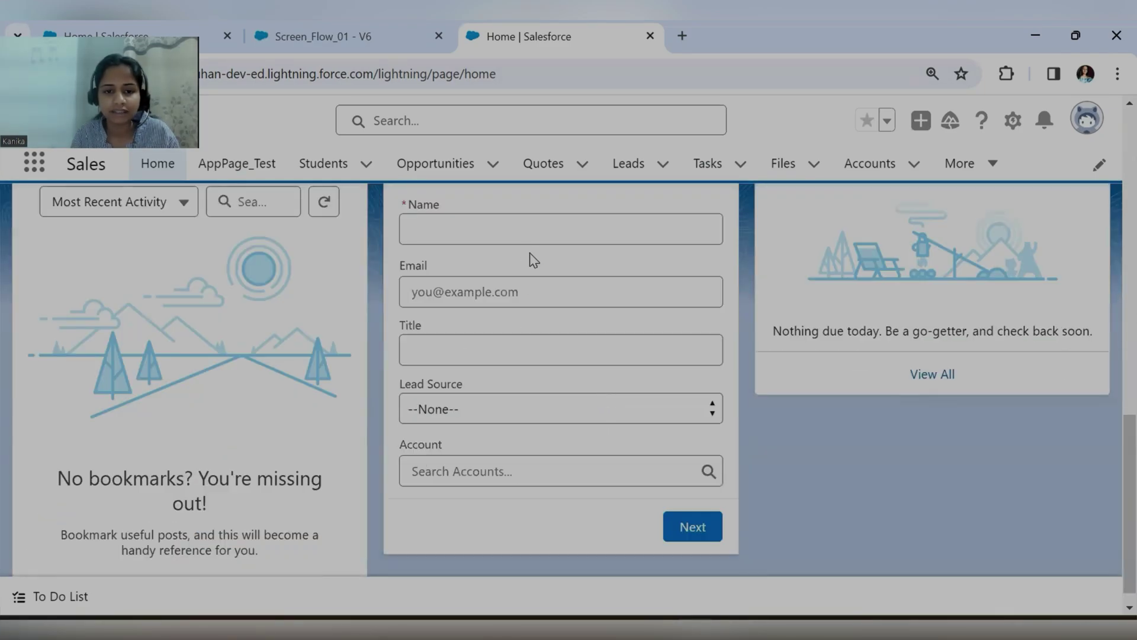
Step: Submit the flow with name 'testing data', an e-mail, title testing, Phone Inquiry, account Test For Map
click(520, 232)
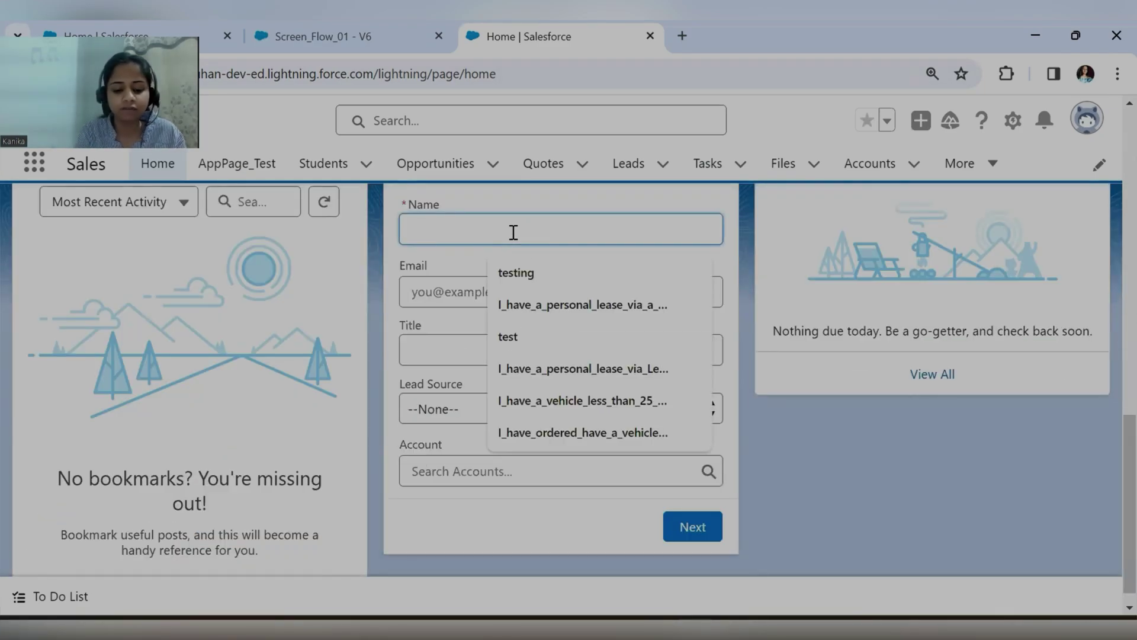
text(testing data)
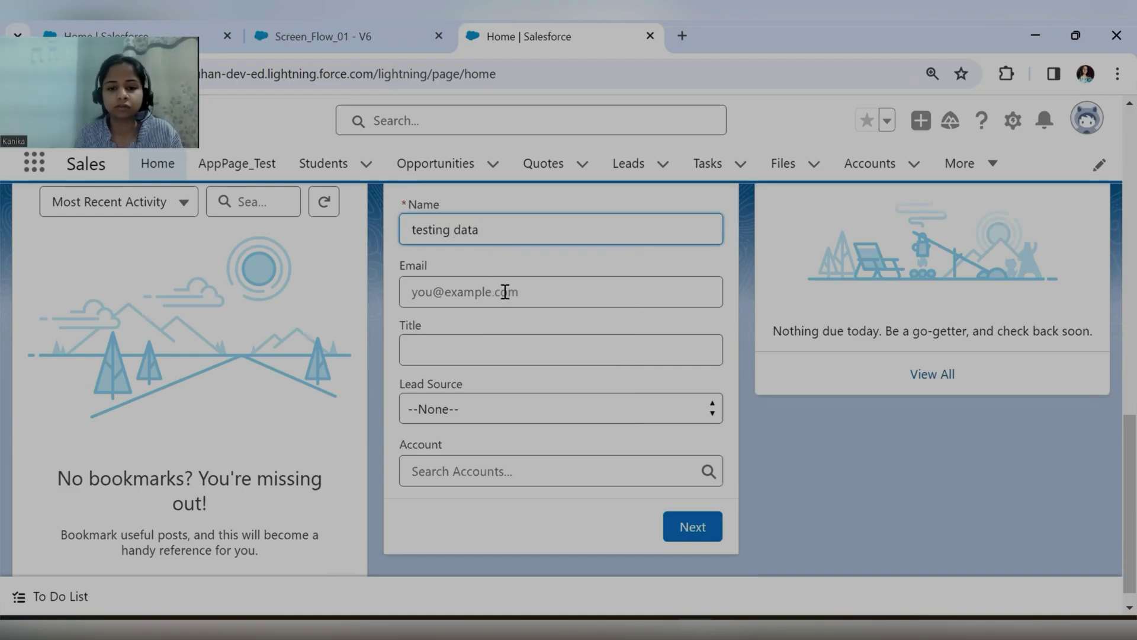
click(505, 291)
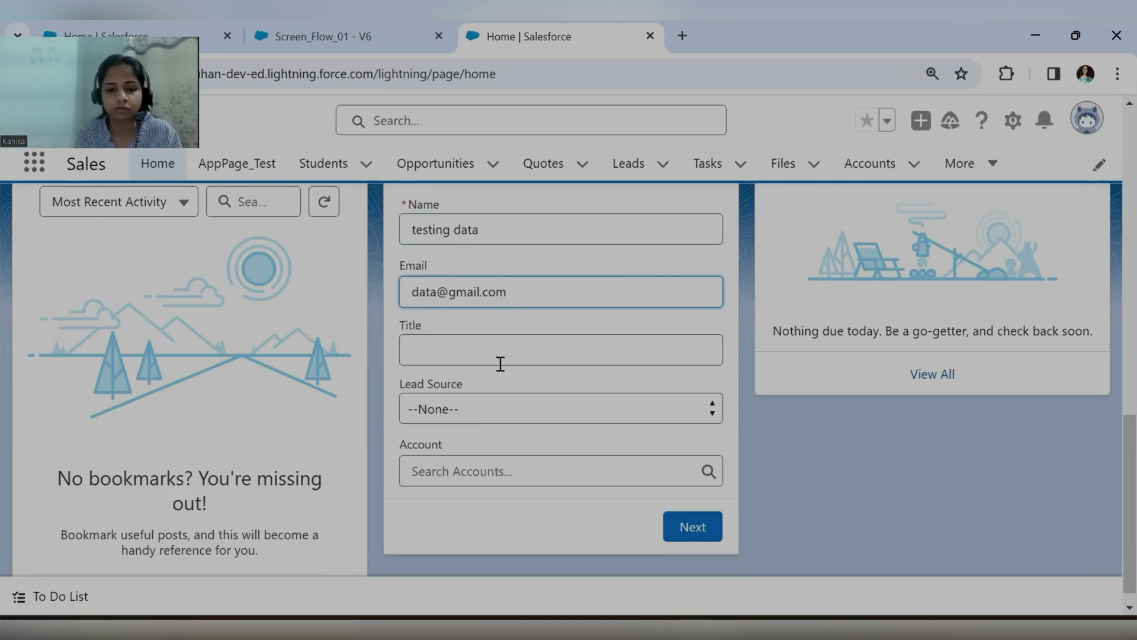
click(500, 363)
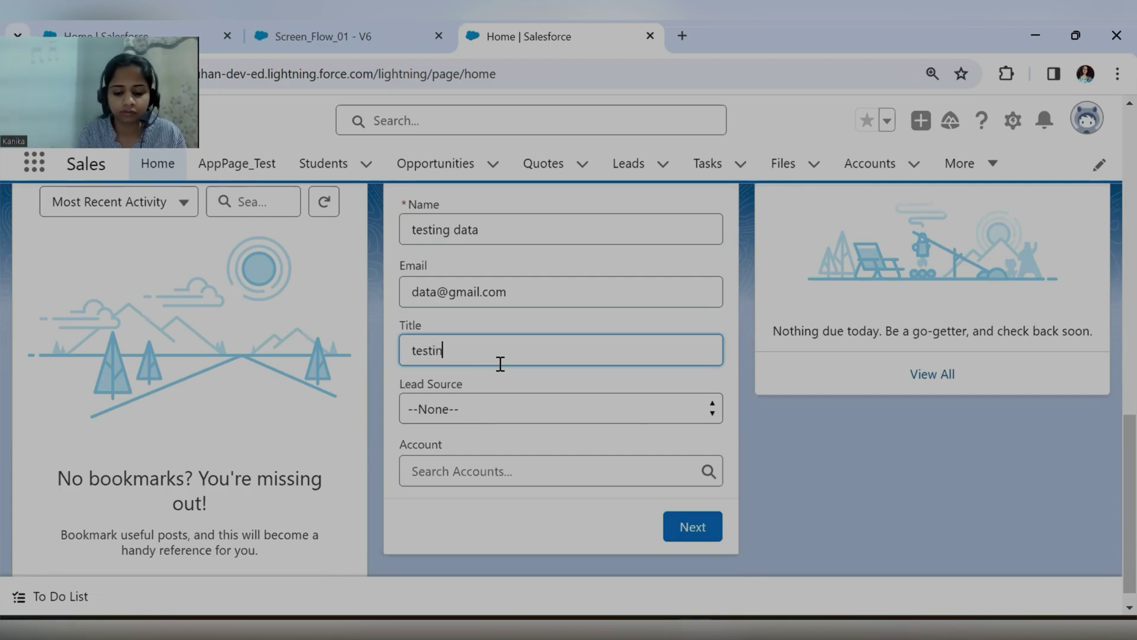
click(477, 413)
click(473, 467)
click(527, 476)
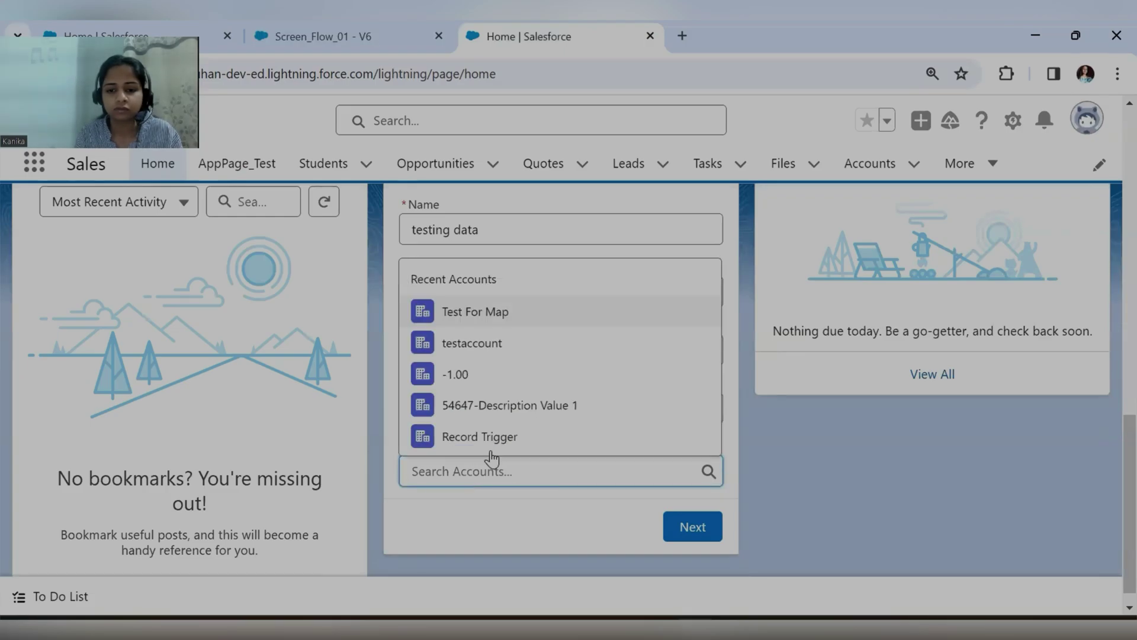
click(457, 317)
click(693, 530)
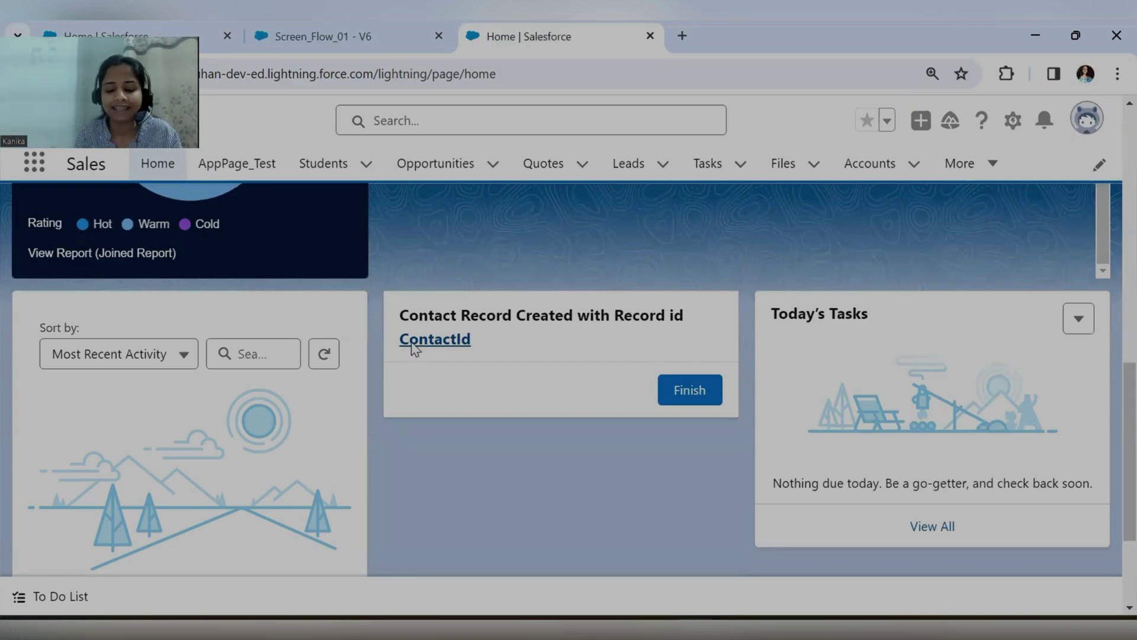
Step: Open the 'testing data' contact from the ContactId link and review its Details fields
click(449, 342)
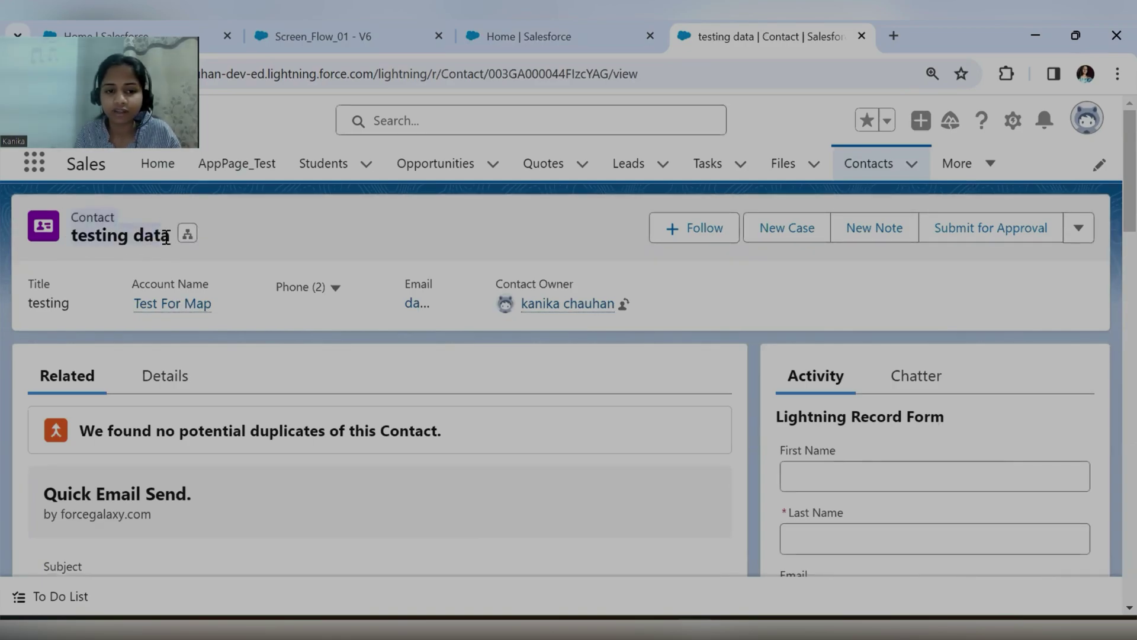
click(172, 380)
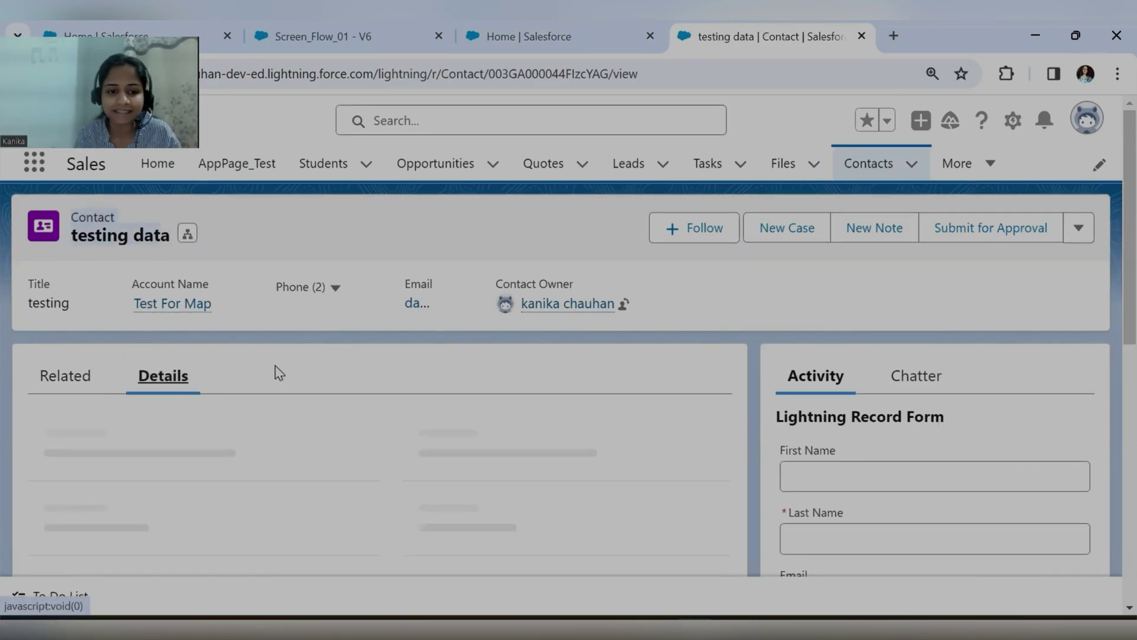
mouse_move(142, 306)
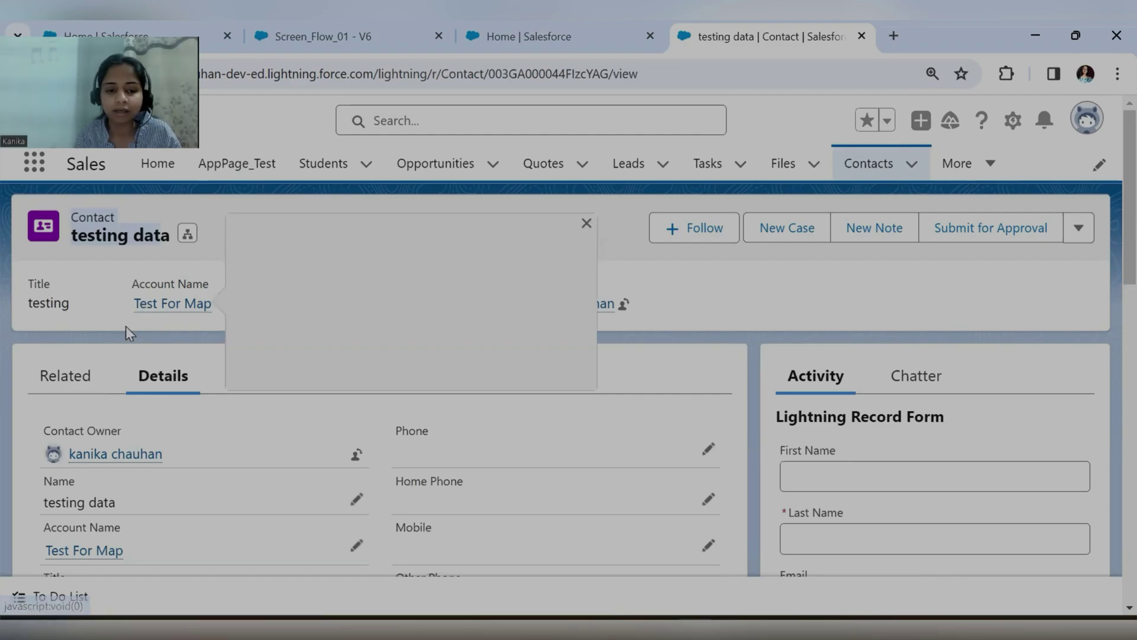
scroll(175, 390, down, 5)
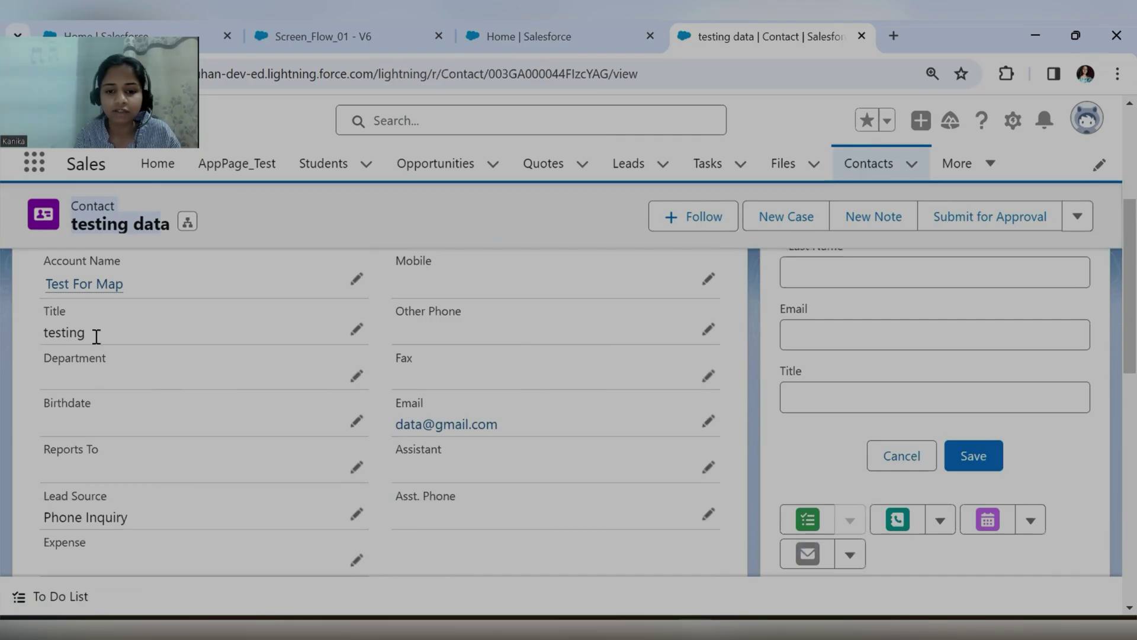
click(386, 433)
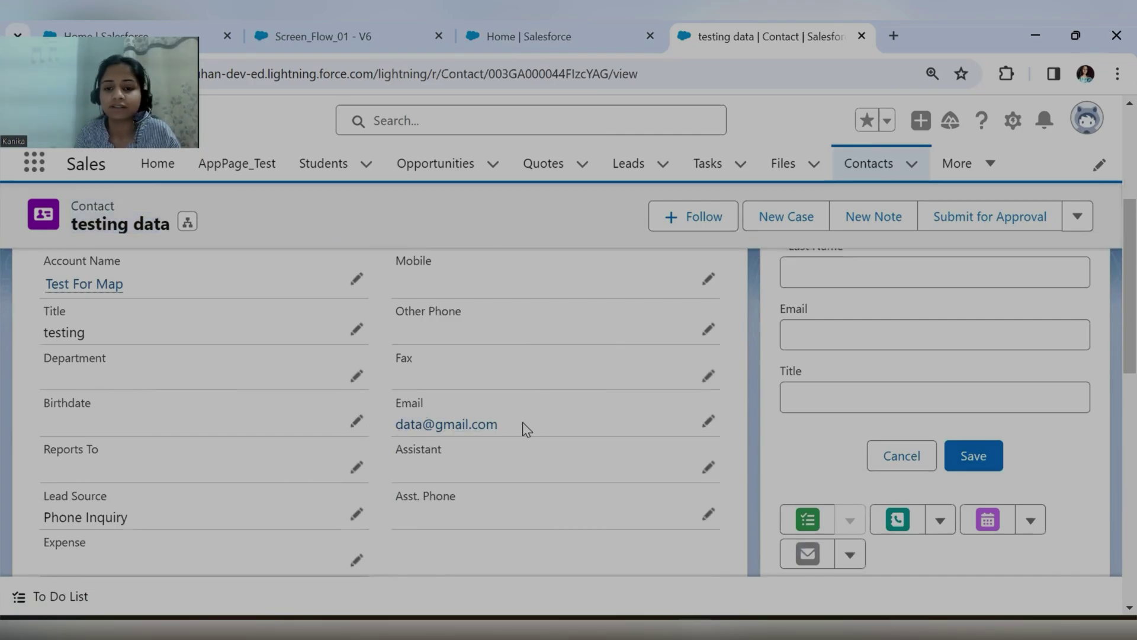
scroll(521, 423, up, 5)
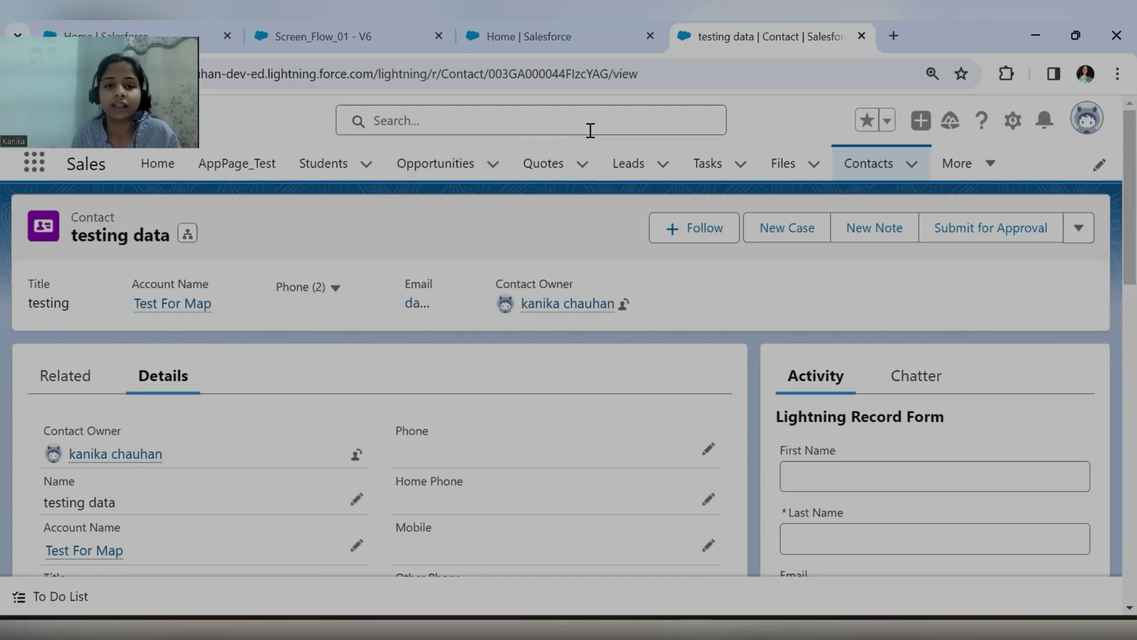
Step: Append /{!contactId} to the Footer screen's ContactId link URL
key(ctrl+2)
click(504, 336)
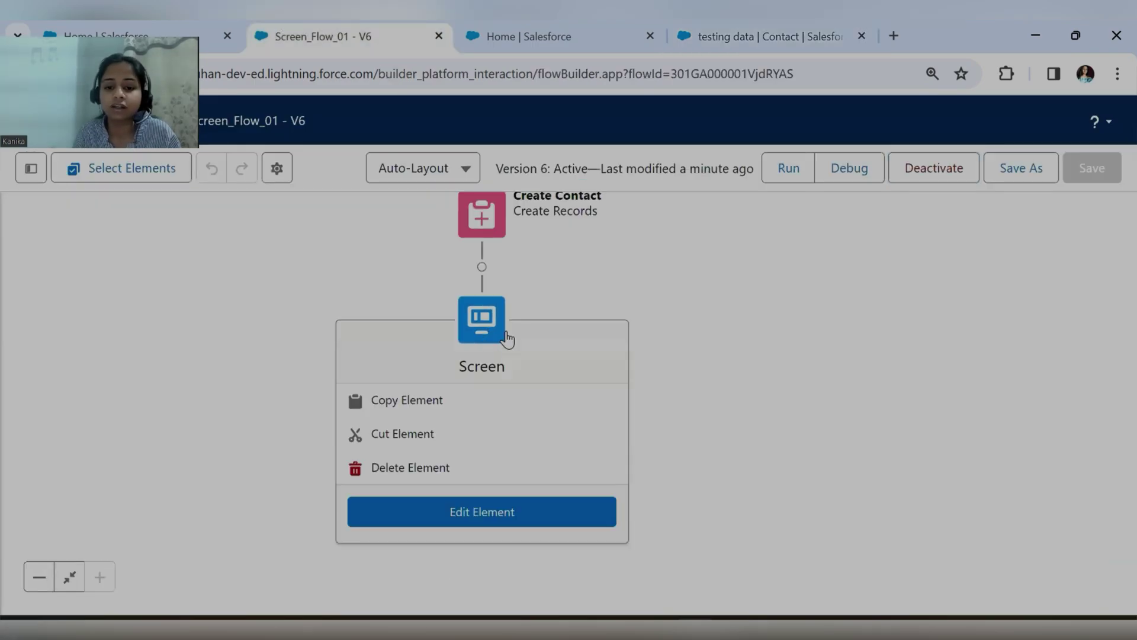
click(482, 512)
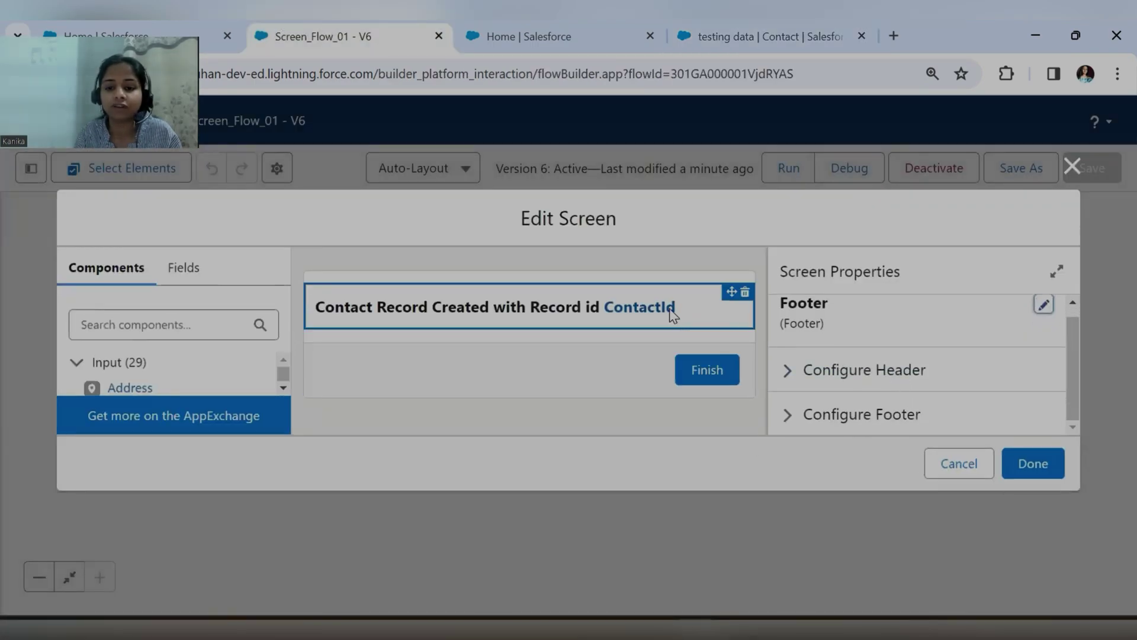
click(673, 314)
scroll(871, 393, down, 2)
click(916, 422)
click(896, 275)
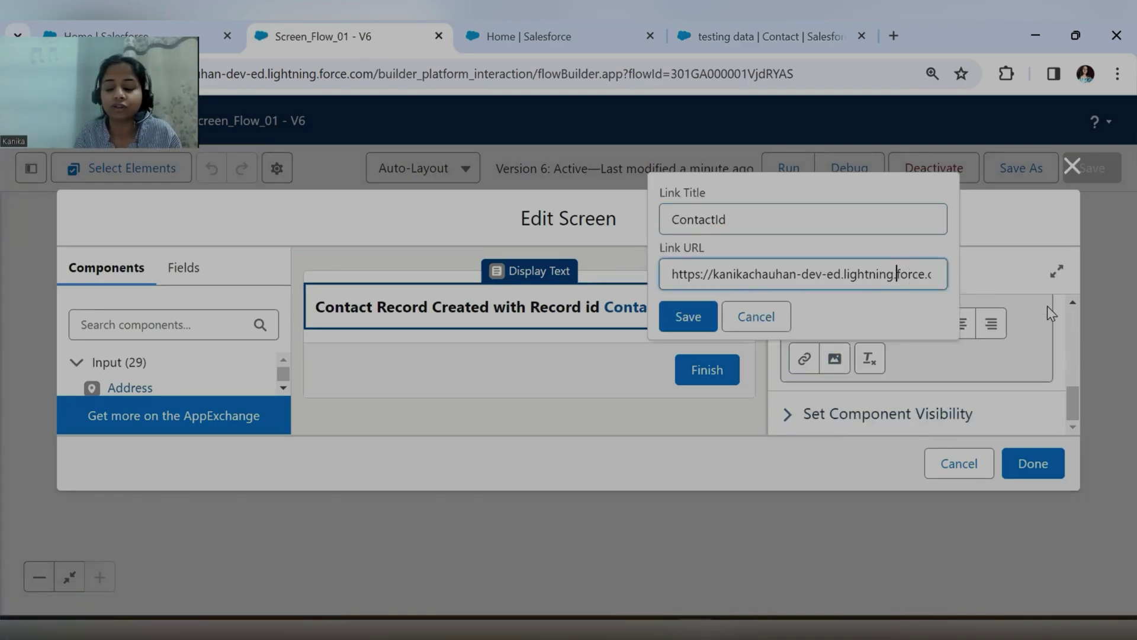
key(End)
text(/{!contactId})
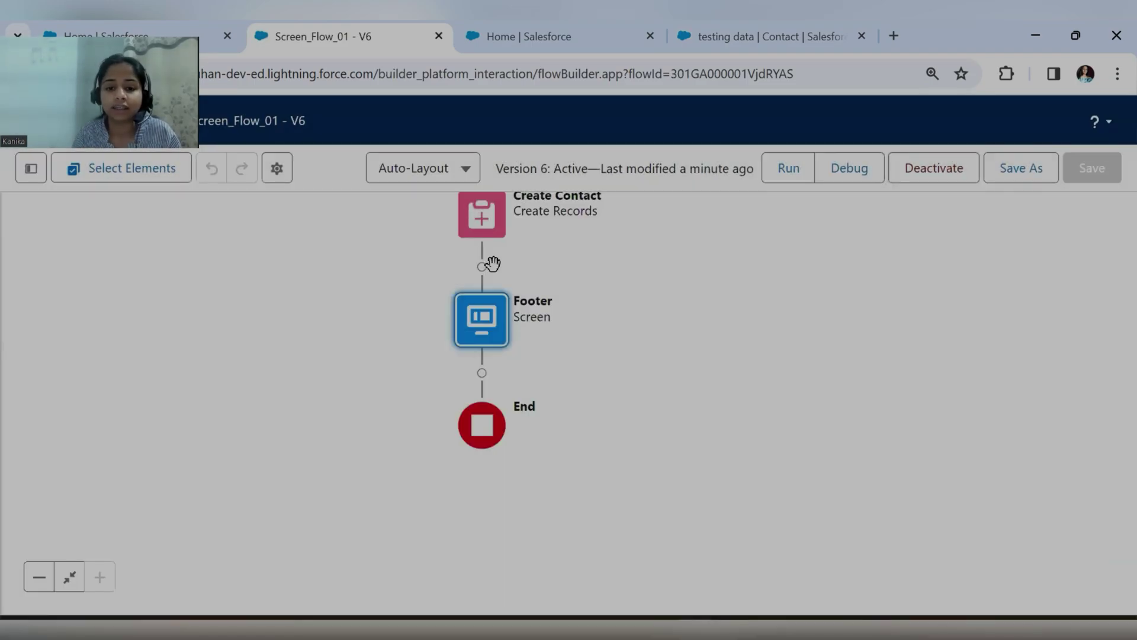
Step: Check the Create Contact element's Store Contact ID variable setting, then close it
drag(490, 259, 511, 350)
click(502, 317)
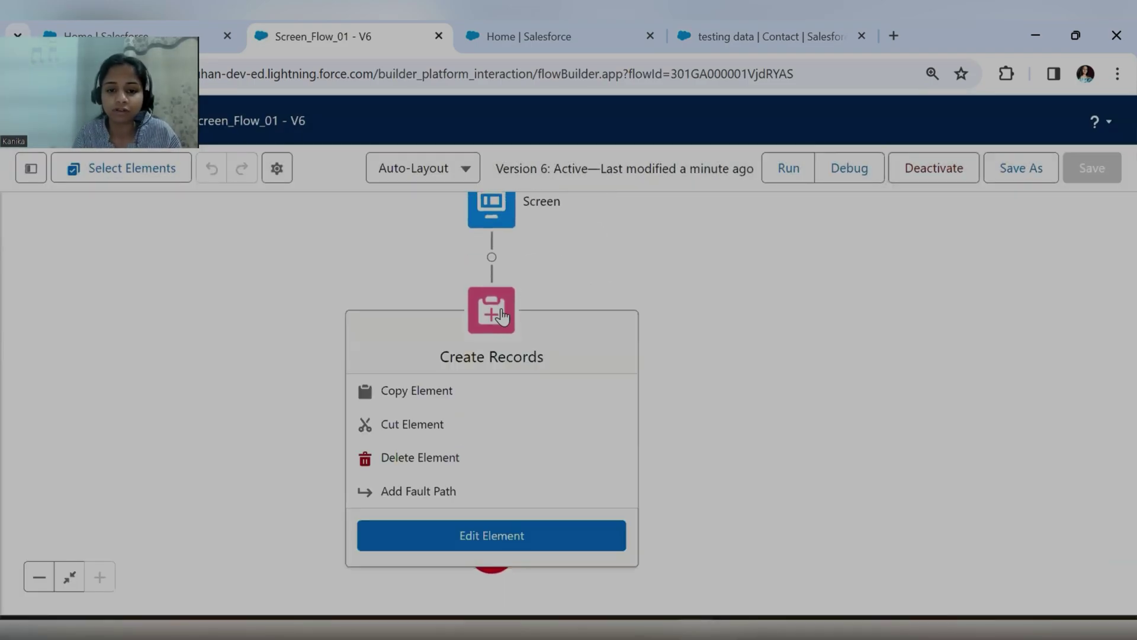
double_click(502, 317)
scroll(668, 482, down, 5)
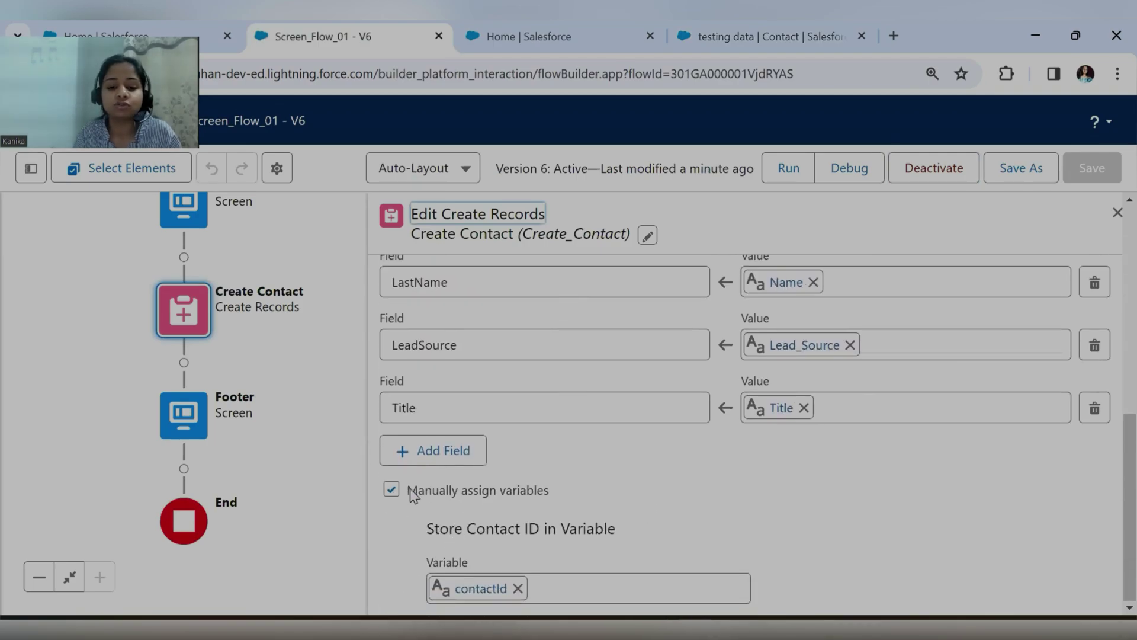
drag(413, 495, 591, 494)
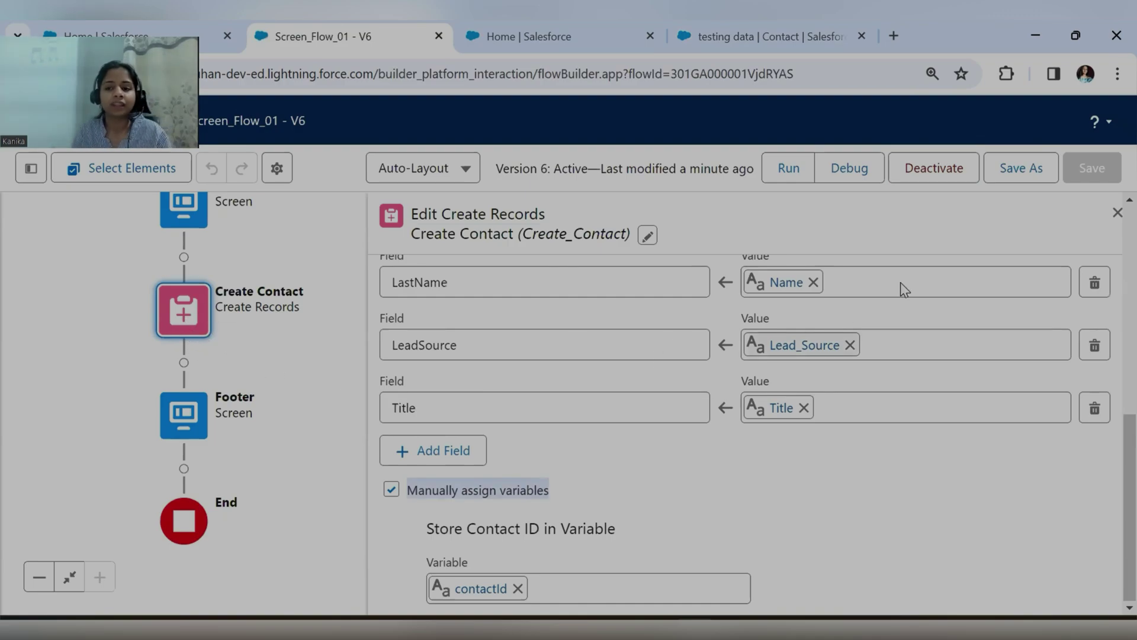
click(1116, 212)
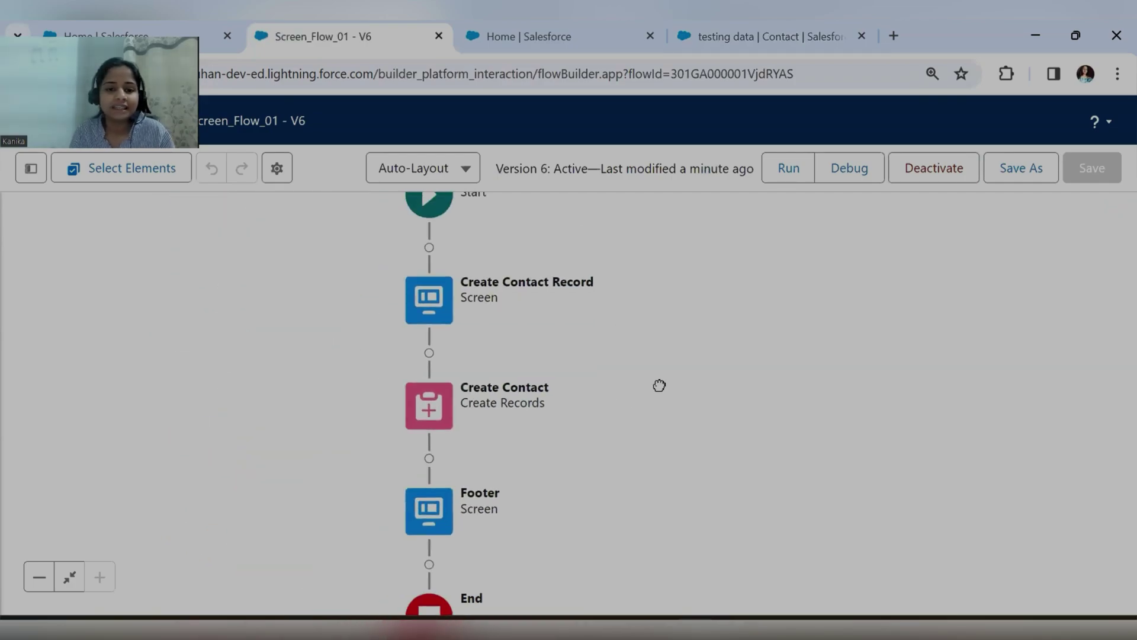